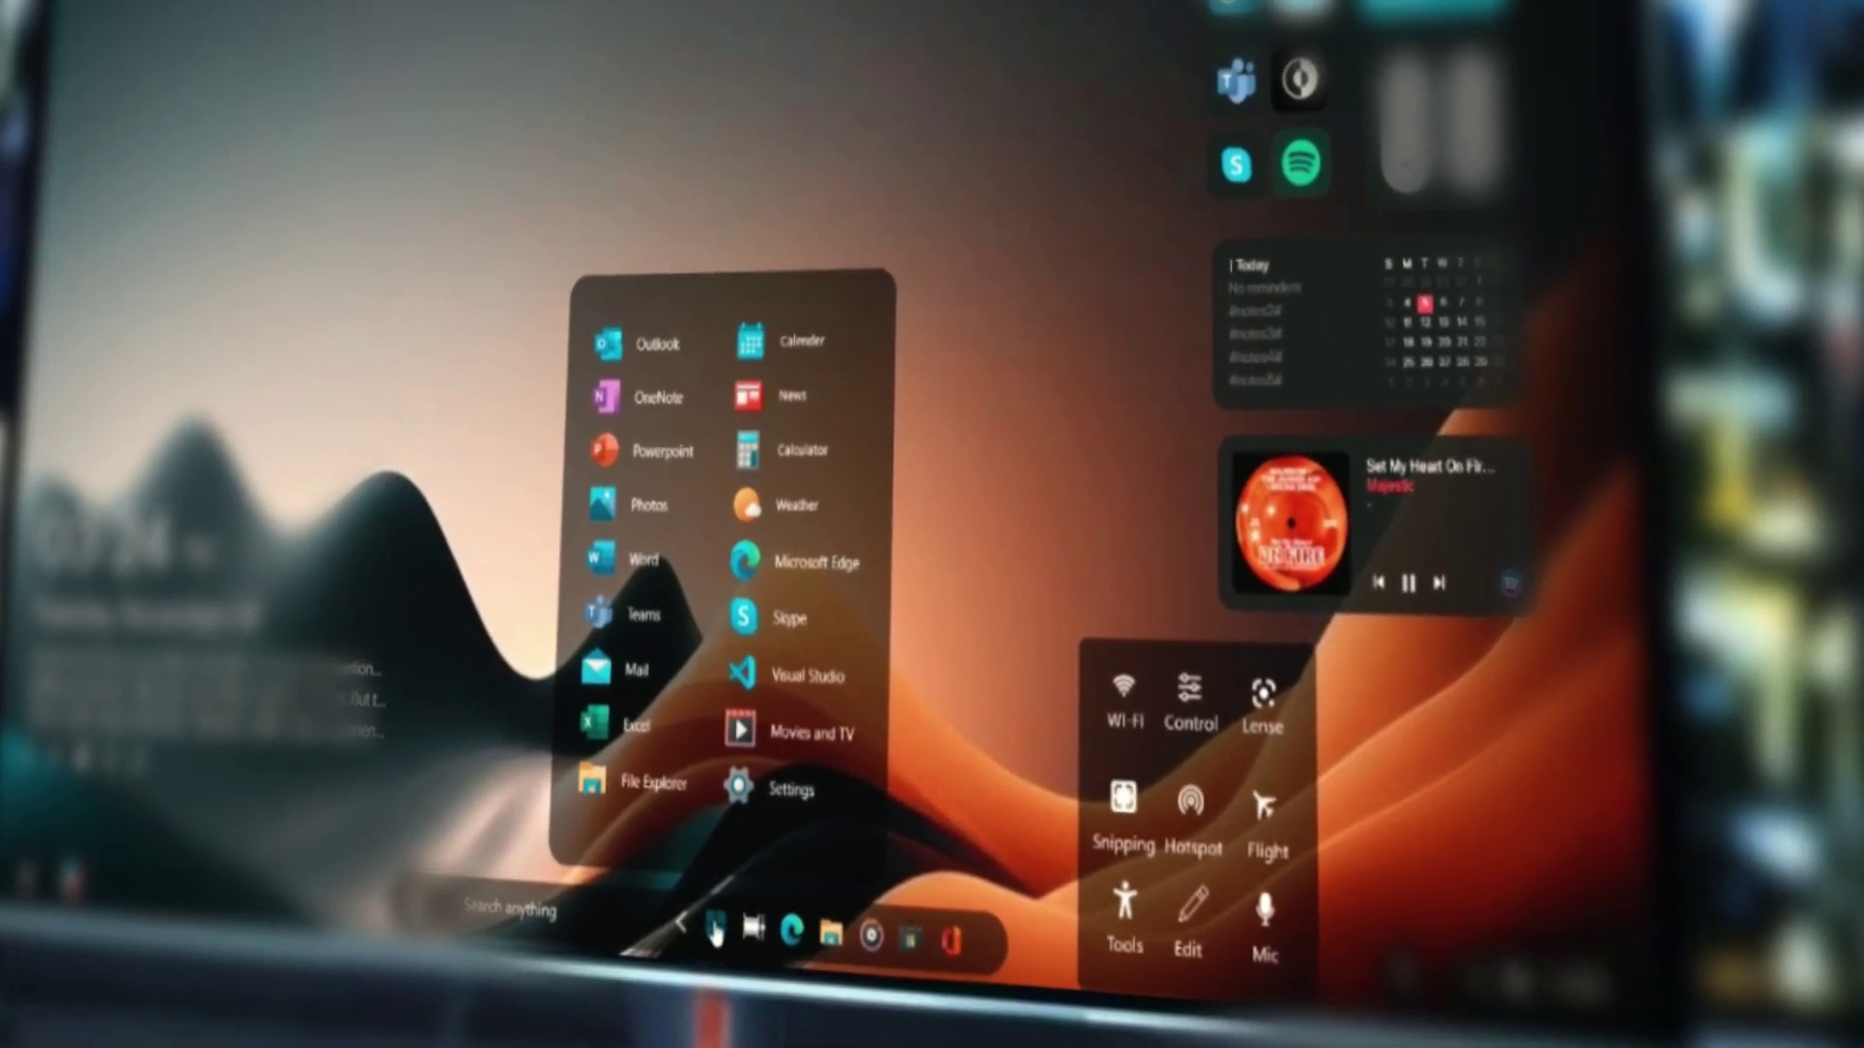
{"action": "left_click", "coordinate": [714, 930]}
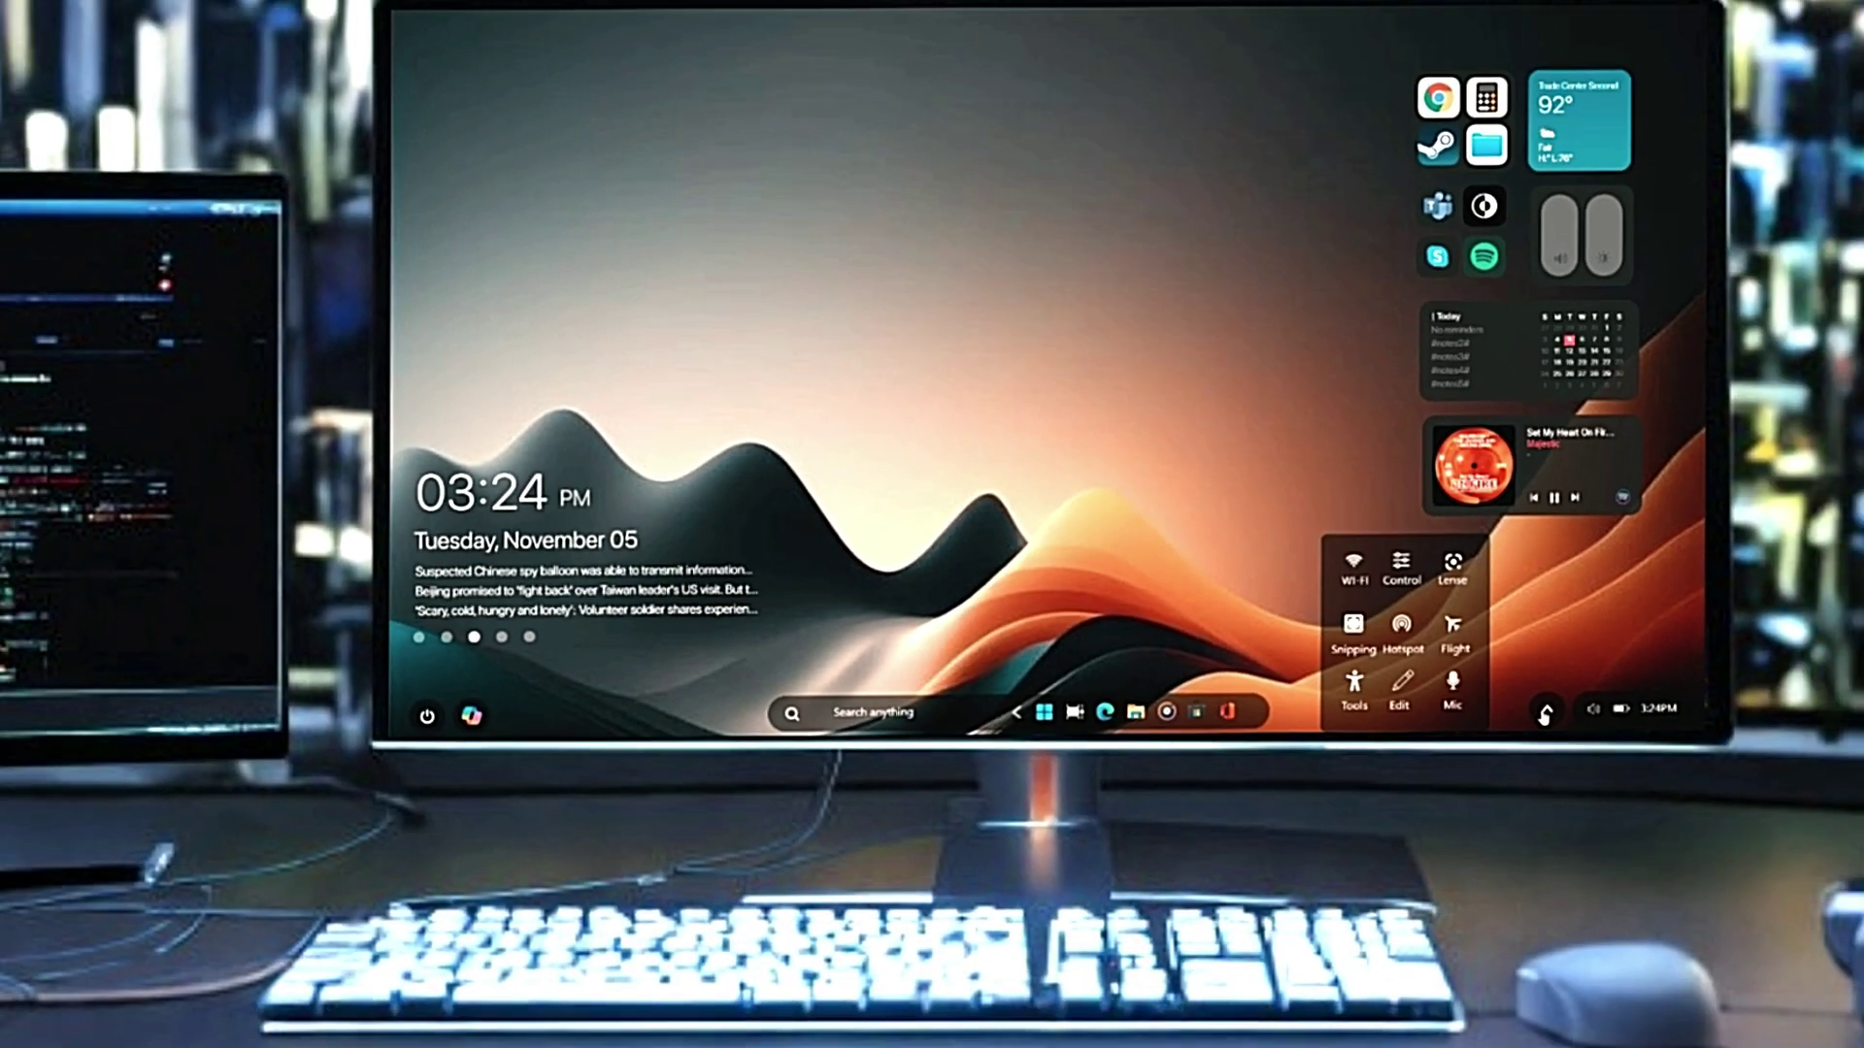
{"action": "left_click", "coordinate": [1544, 715]}
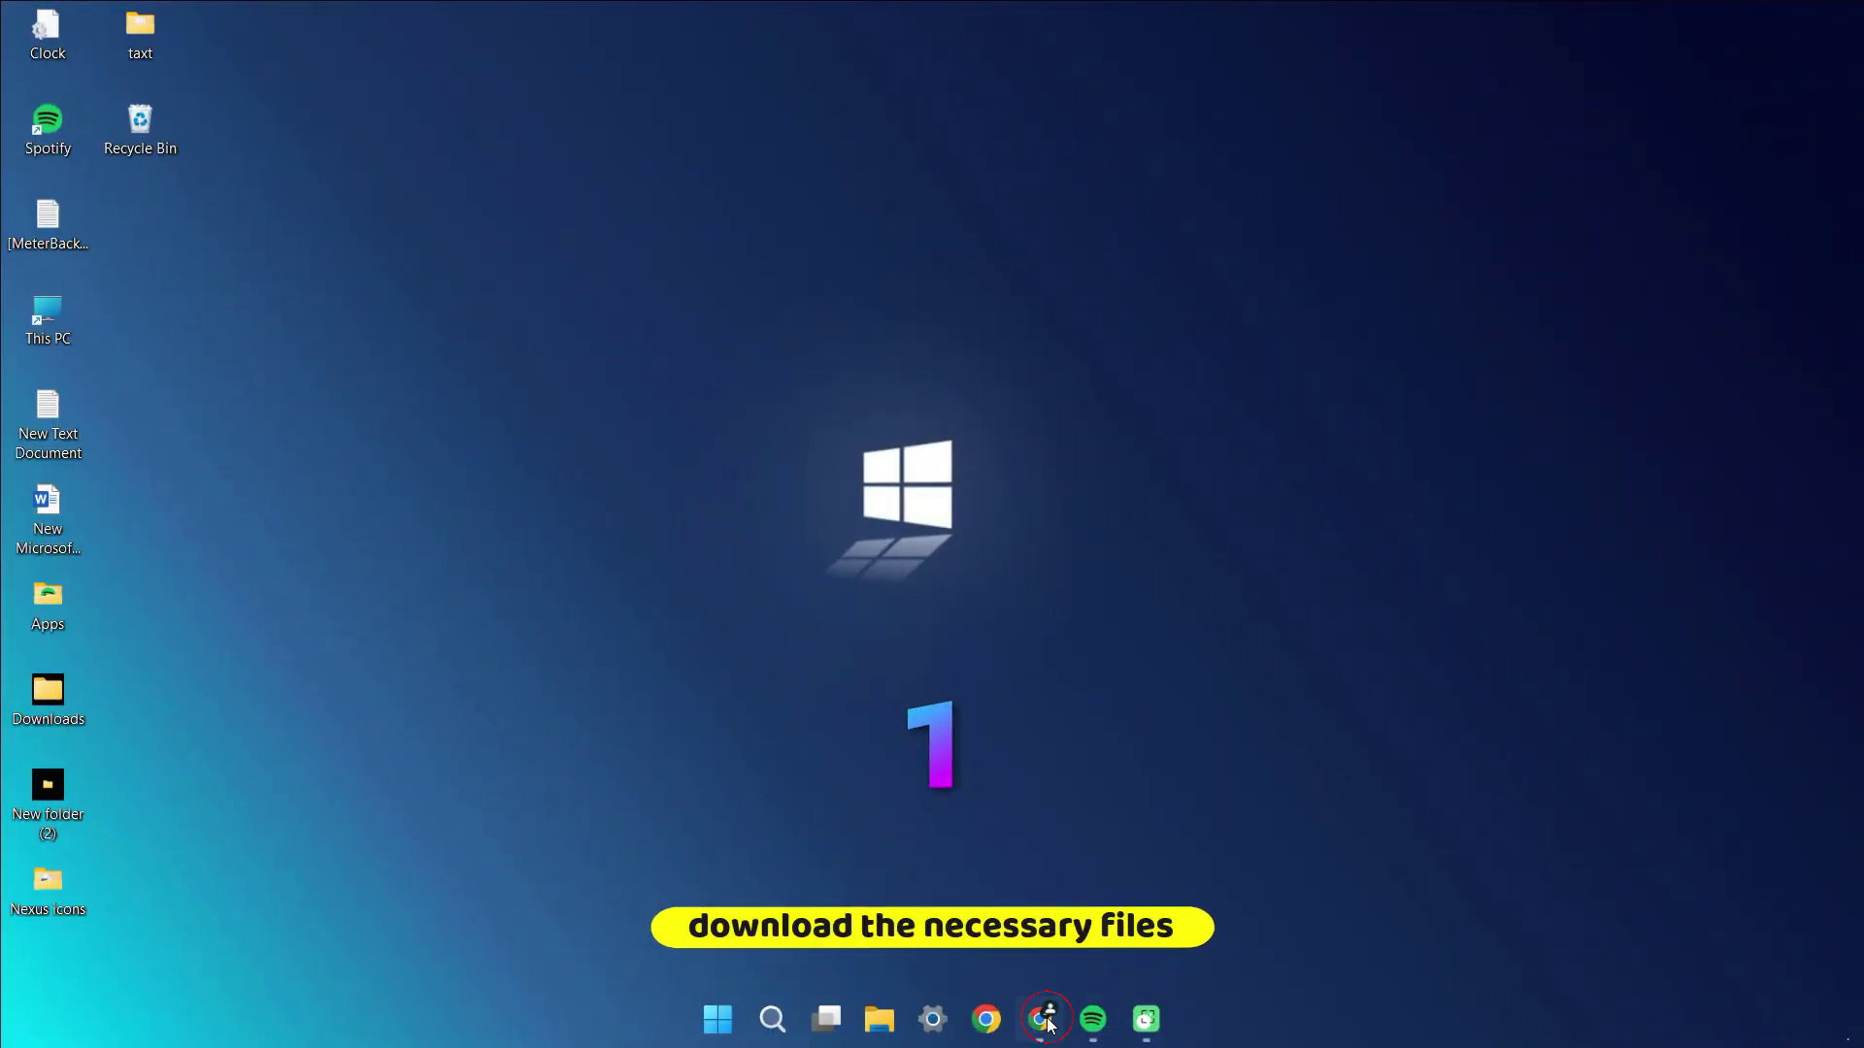
Download the Rainmeter 4.5.20 installer from rainmeter.net and all files of the shared Wallpaper and skin folder on Google Drive
{"action": "left_click", "coordinate": [1043, 1020]}
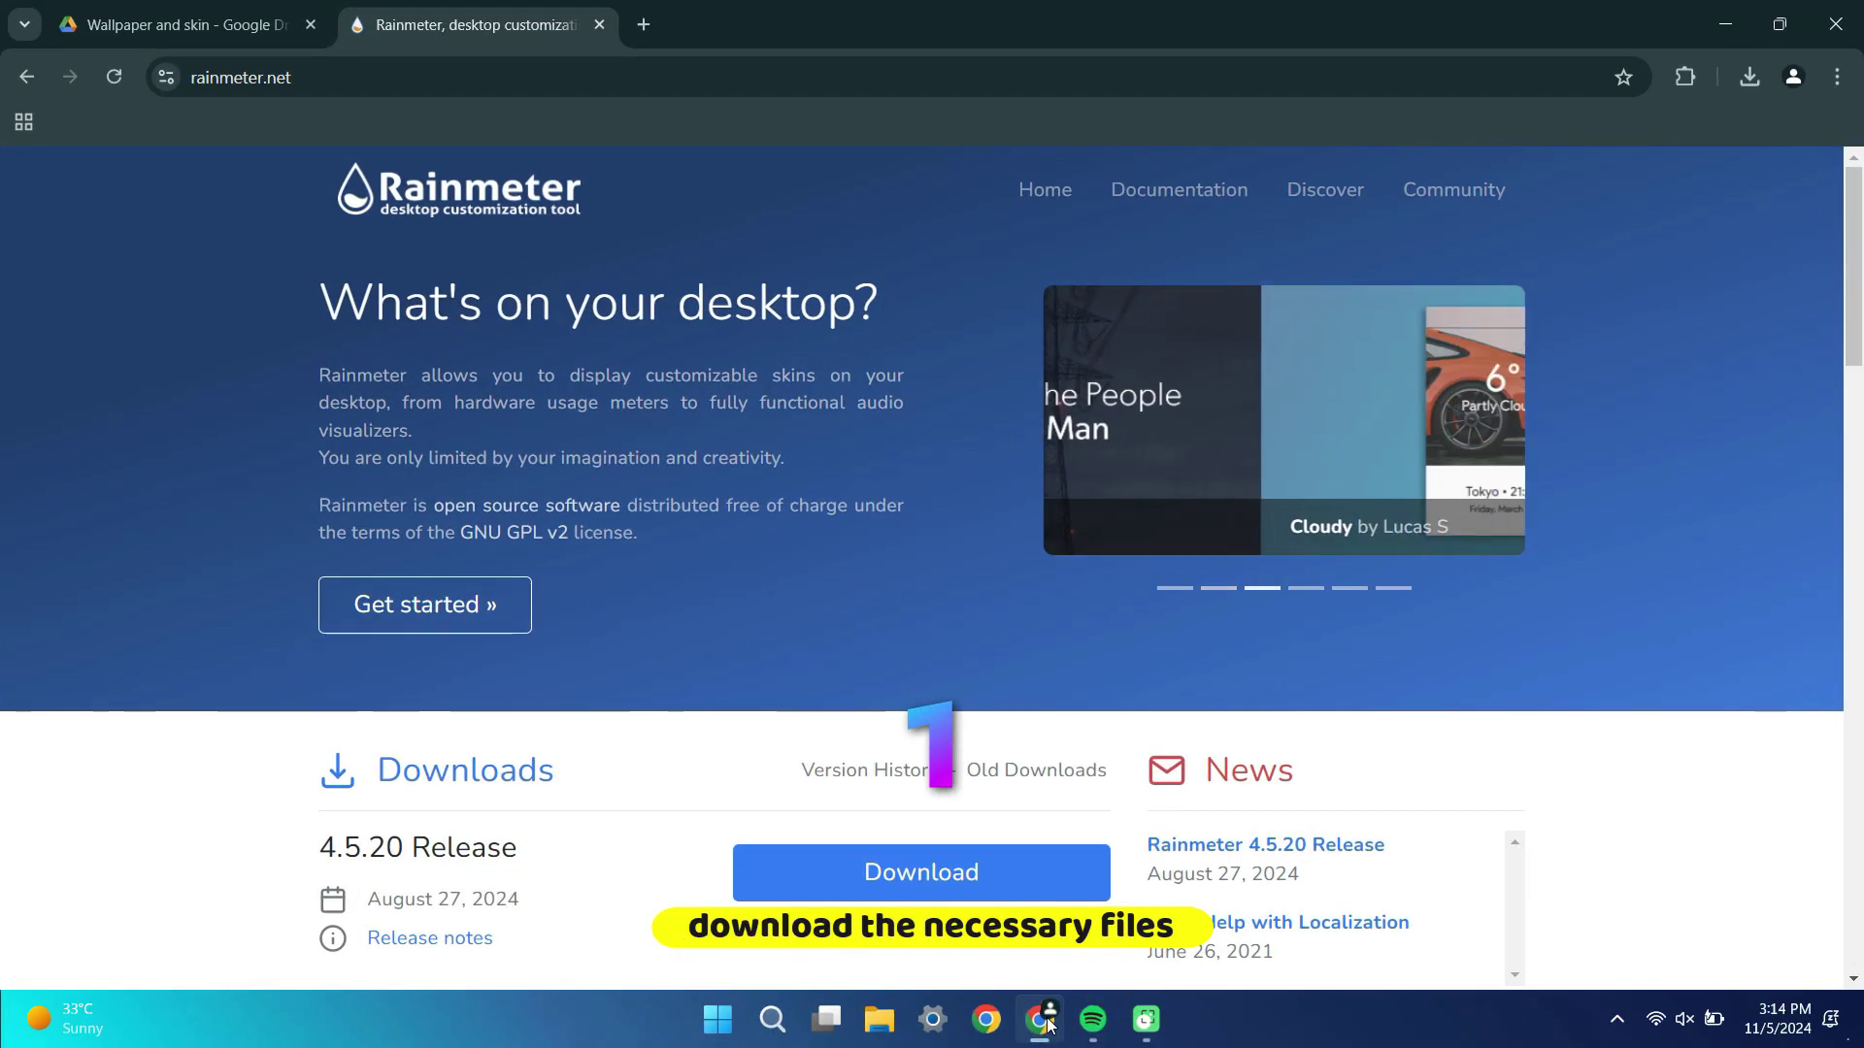
{"action": "left_click", "coordinate": [922, 885]}
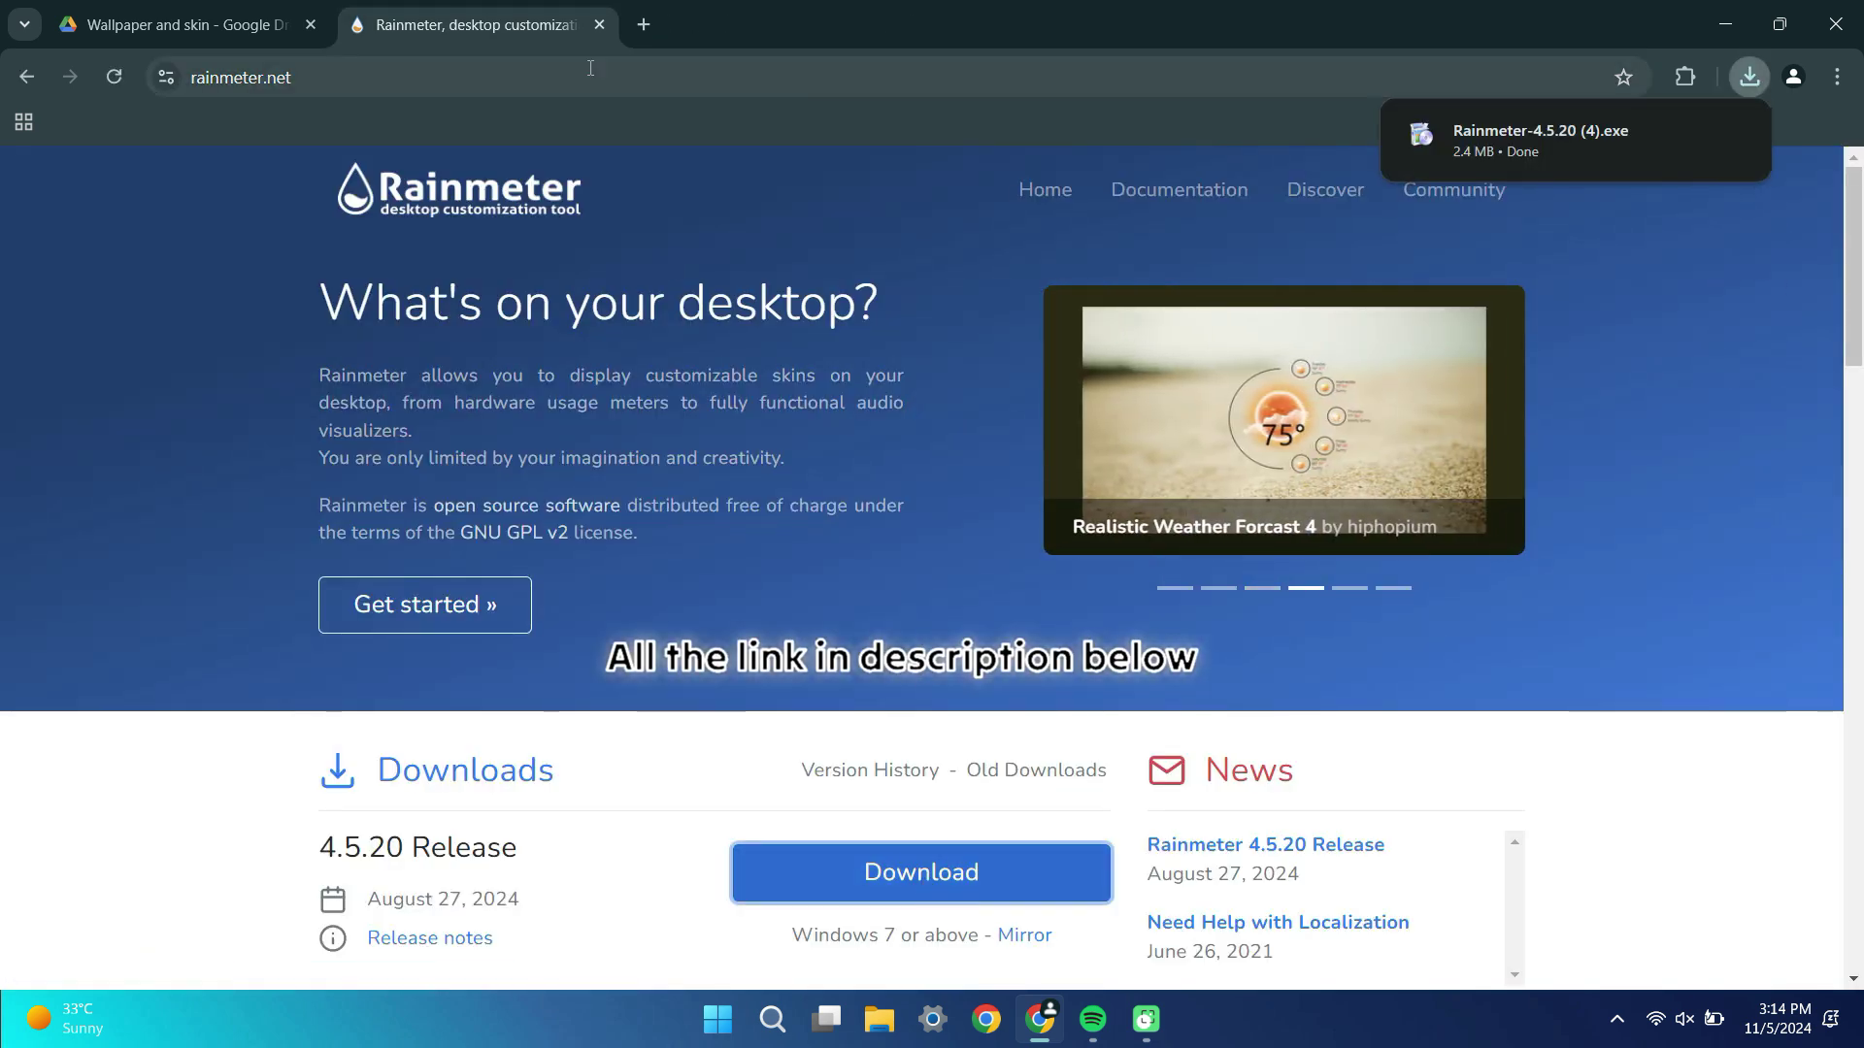
{"action": "left_click", "coordinate": [600, 25]}
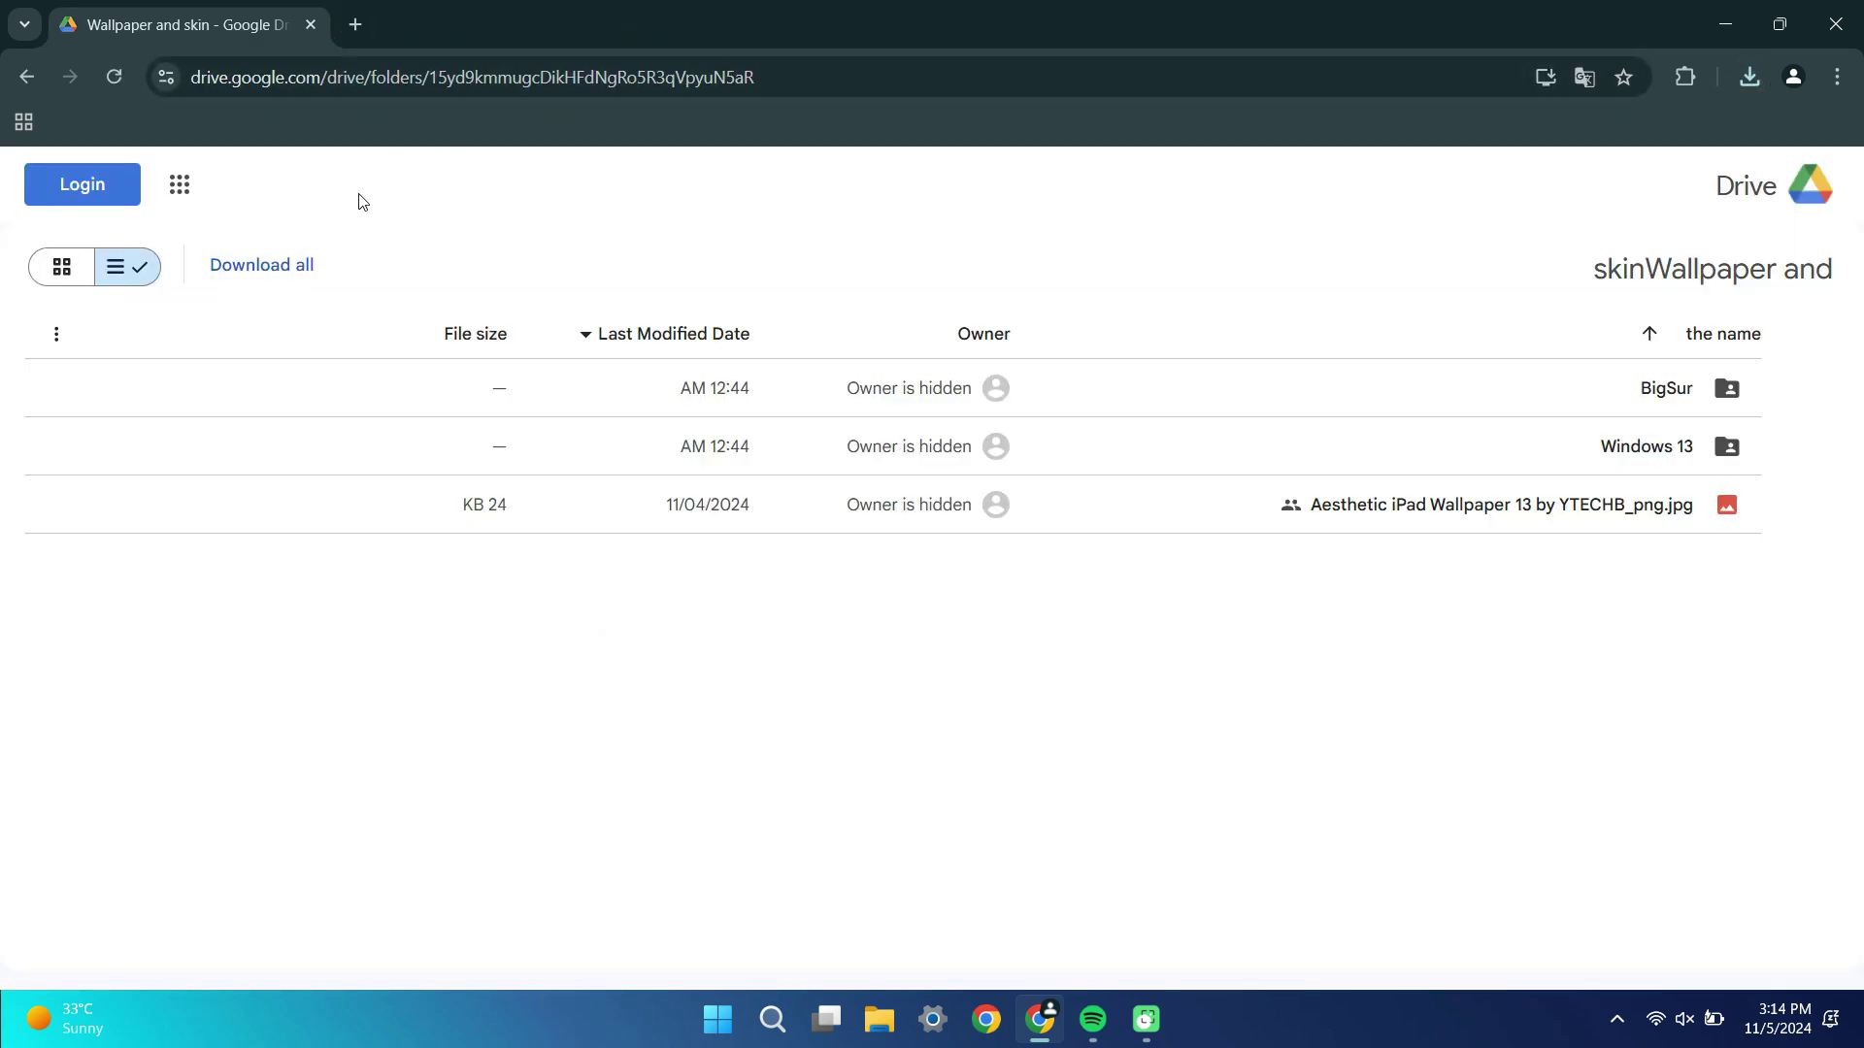
{"action": "left_click", "coordinate": [276, 265]}
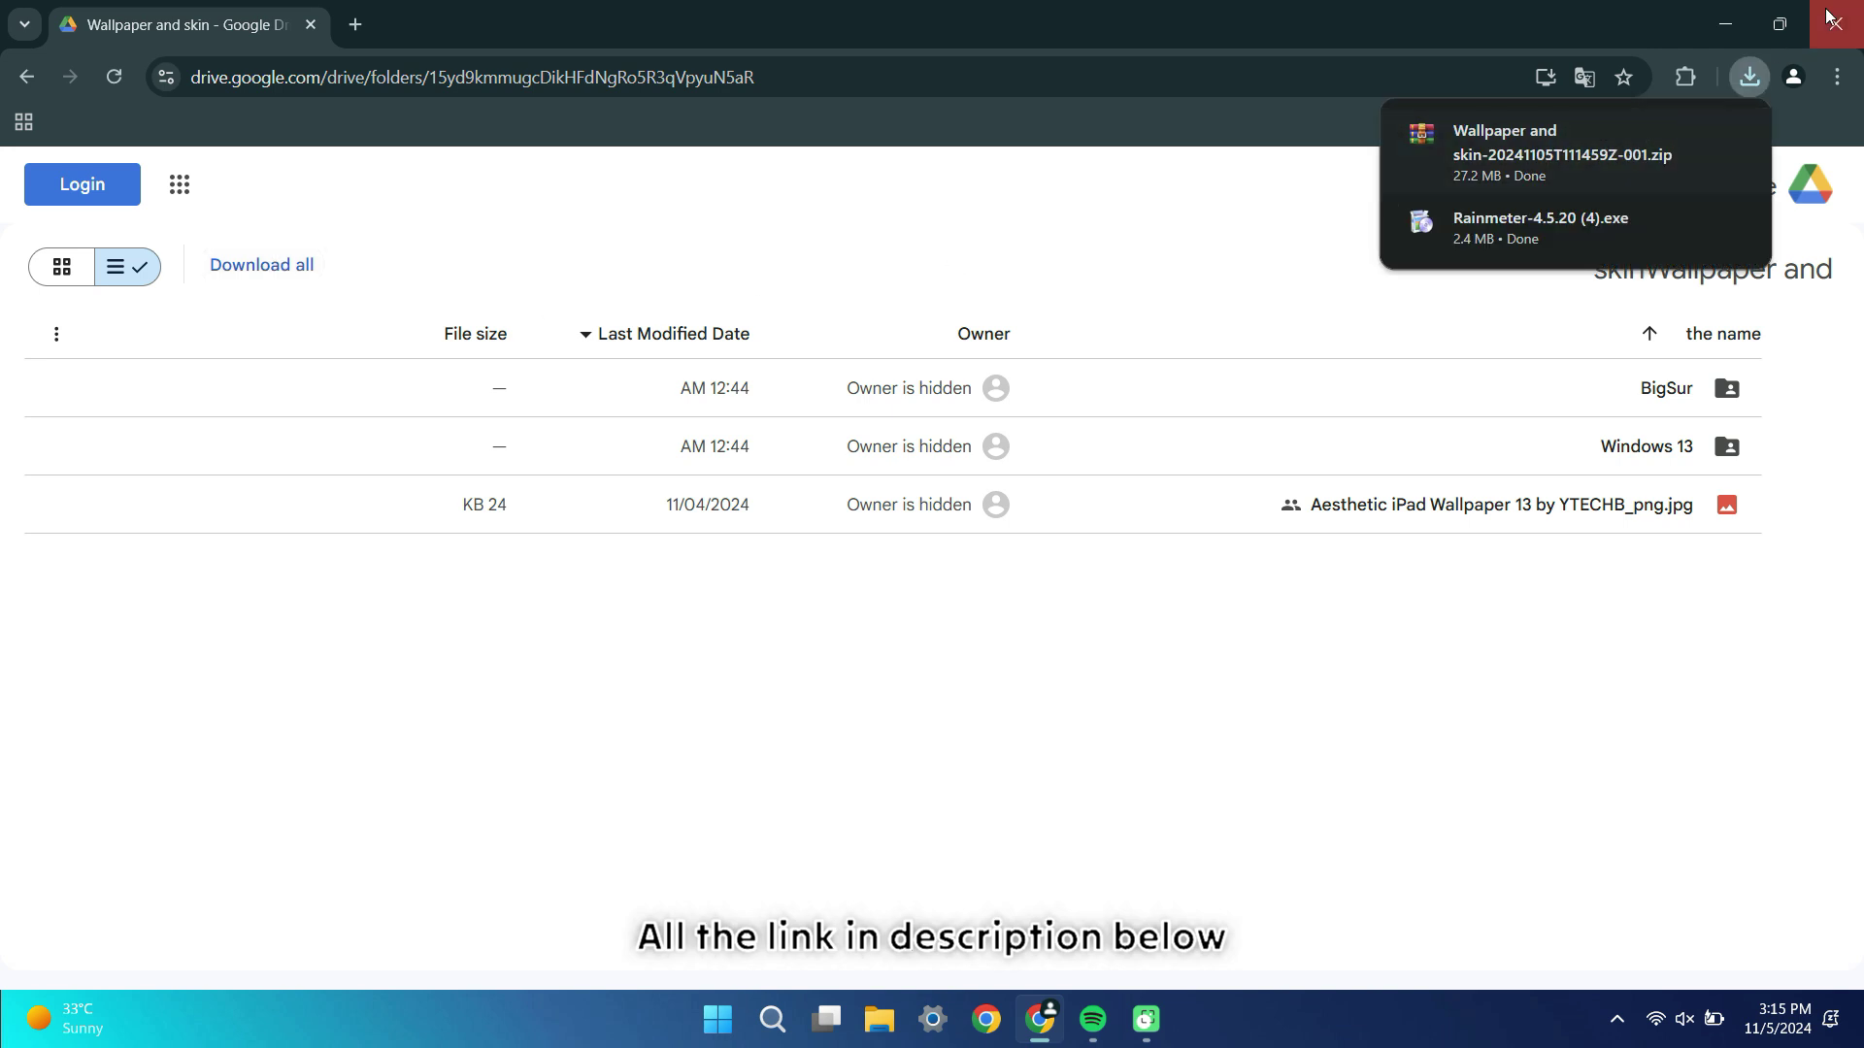
{"action": "left_click", "coordinate": [1831, 32]}
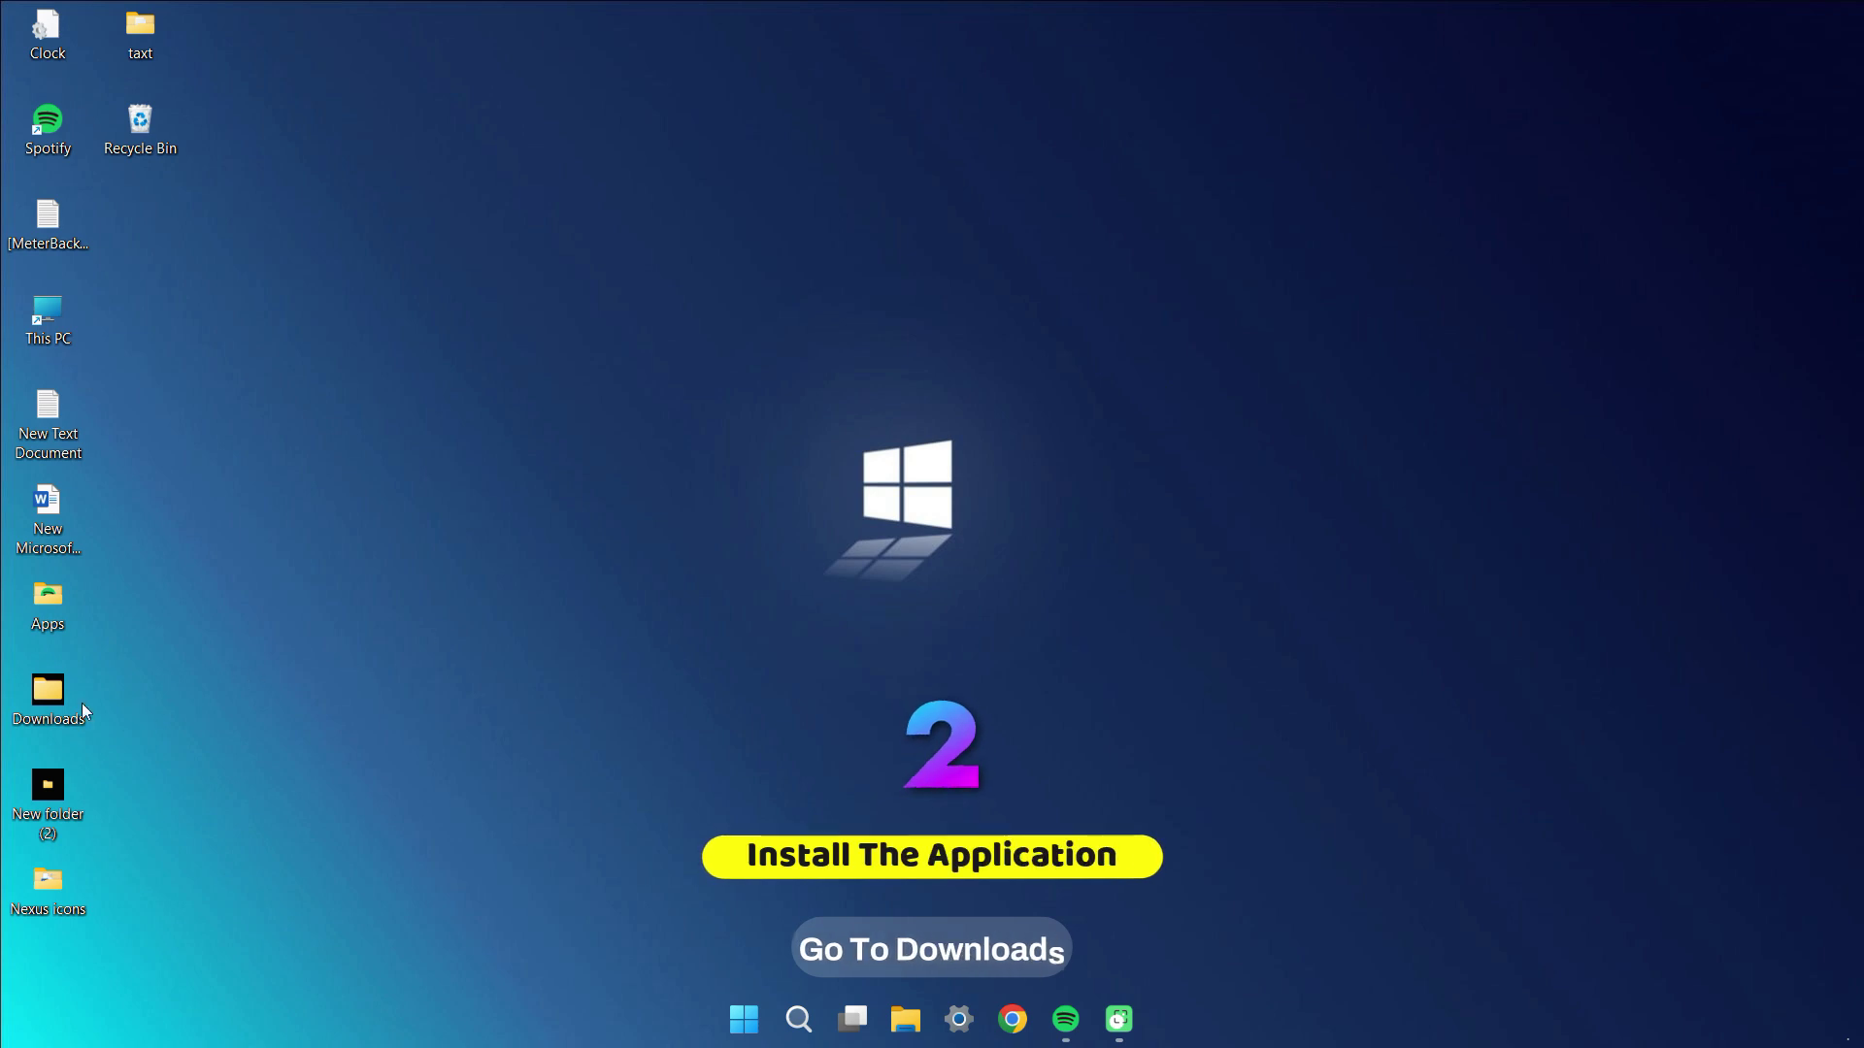
Open the TECHINFOZEN folder inside the Downloads folder on the desktop
{"action": "double_click", "coordinate": [38, 689]}
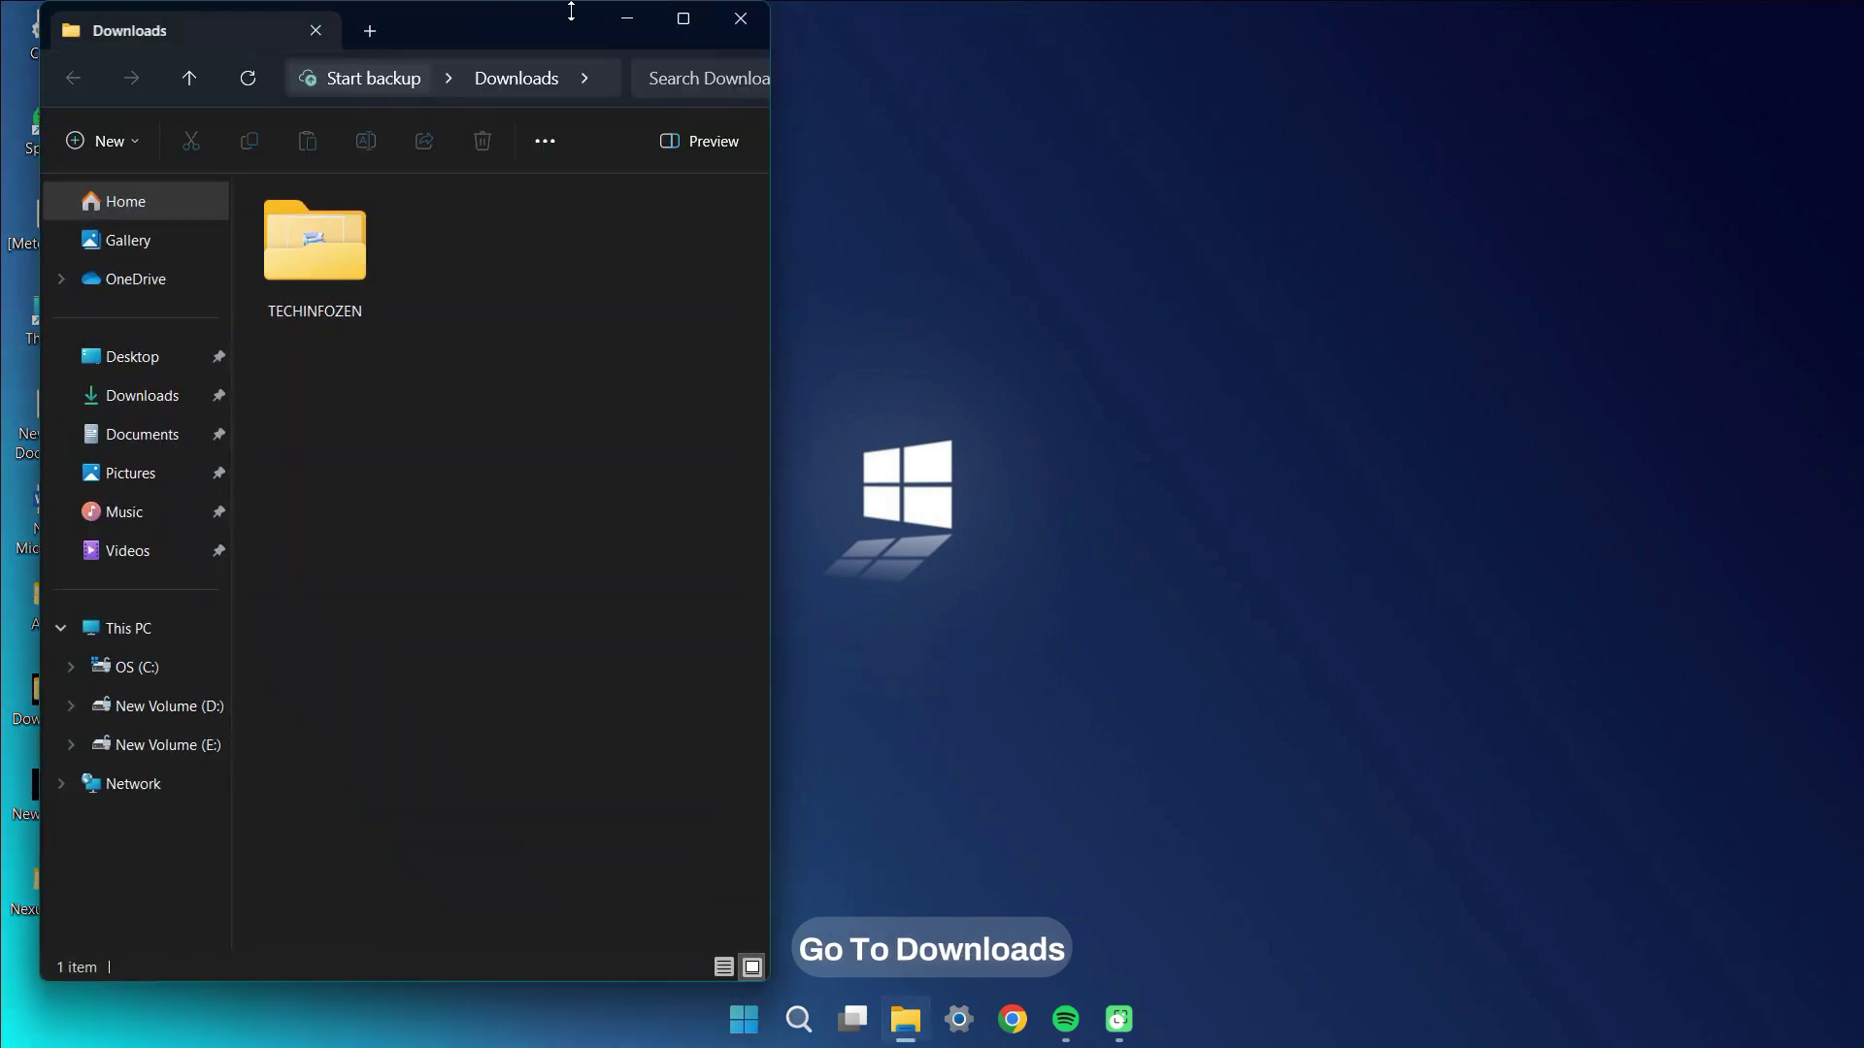
{"action": "left_click", "coordinate": [684, 17]}
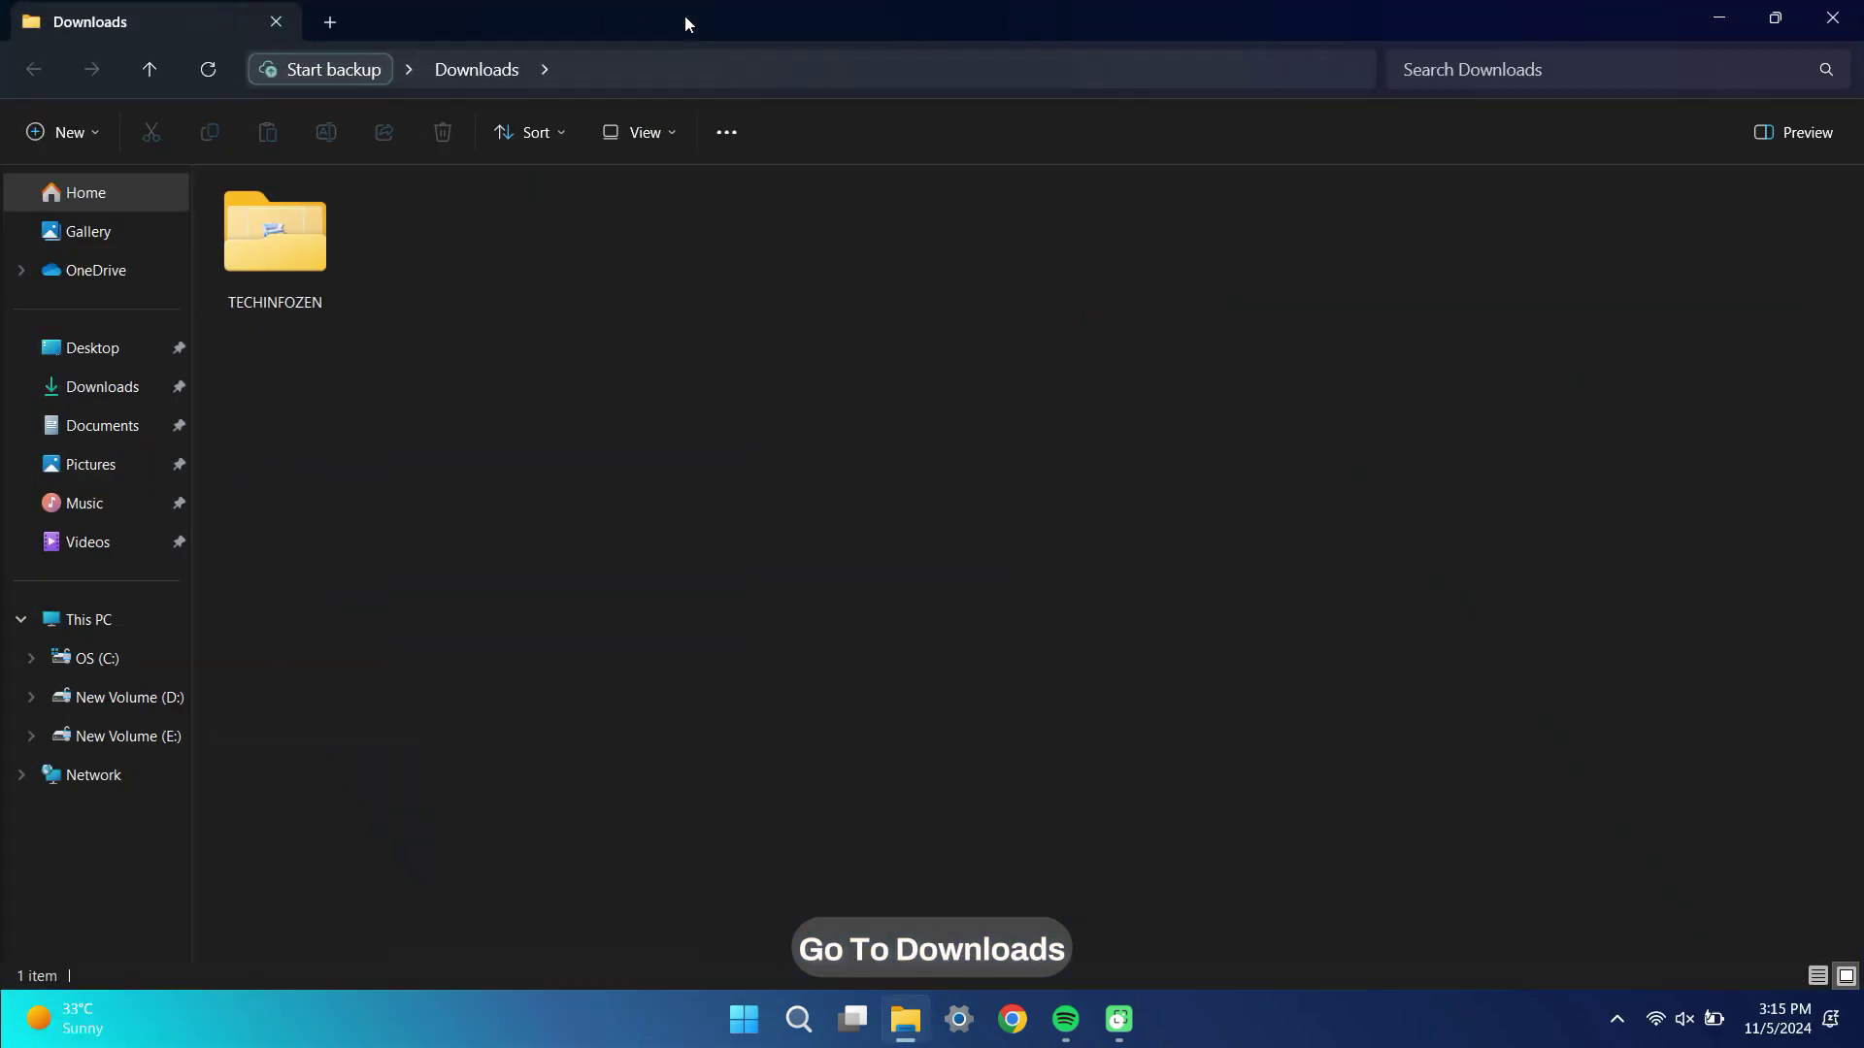
{"action": "double_click", "coordinate": [260, 259]}
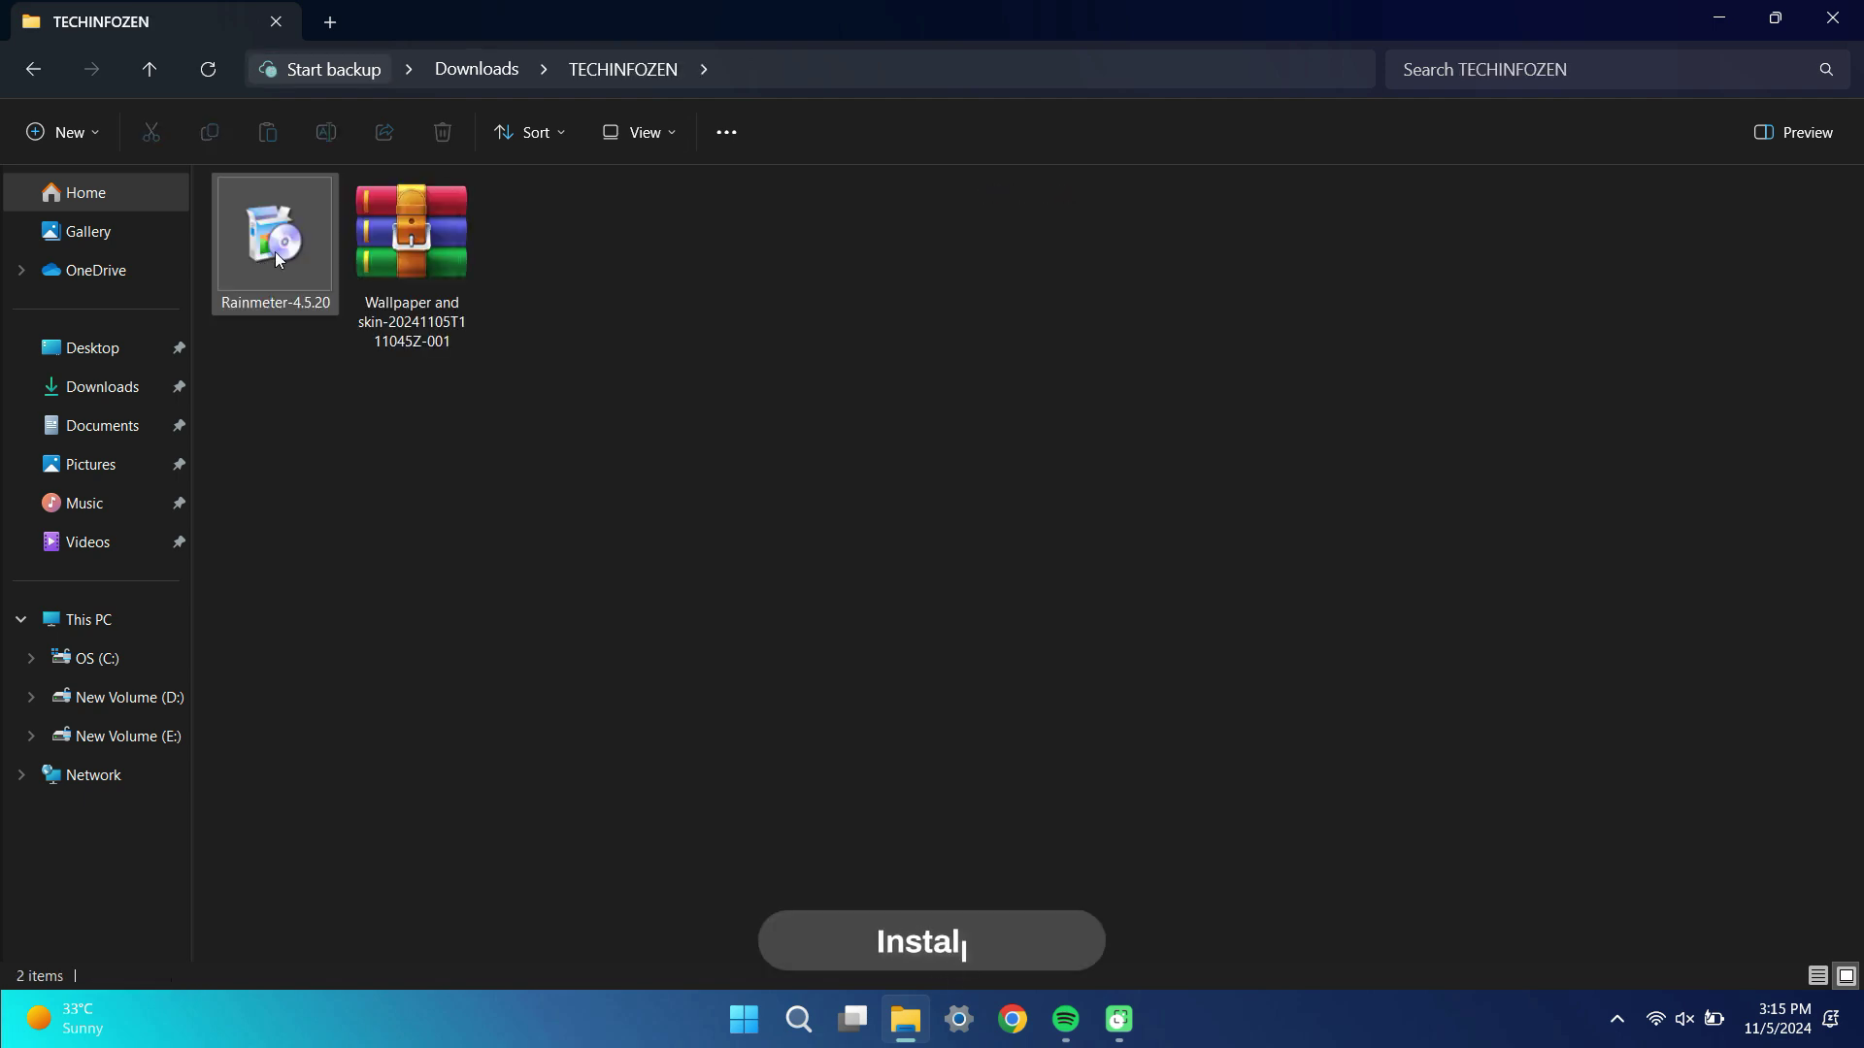
Install Rainmeter-4.5.20 in English as a standard installation in C:\Program Files\Rainmeter and finish the setup with Rainmeter running
{"action": "left_click", "coordinate": [276, 252]}
{"action": "right_click", "coordinate": [276, 252]}
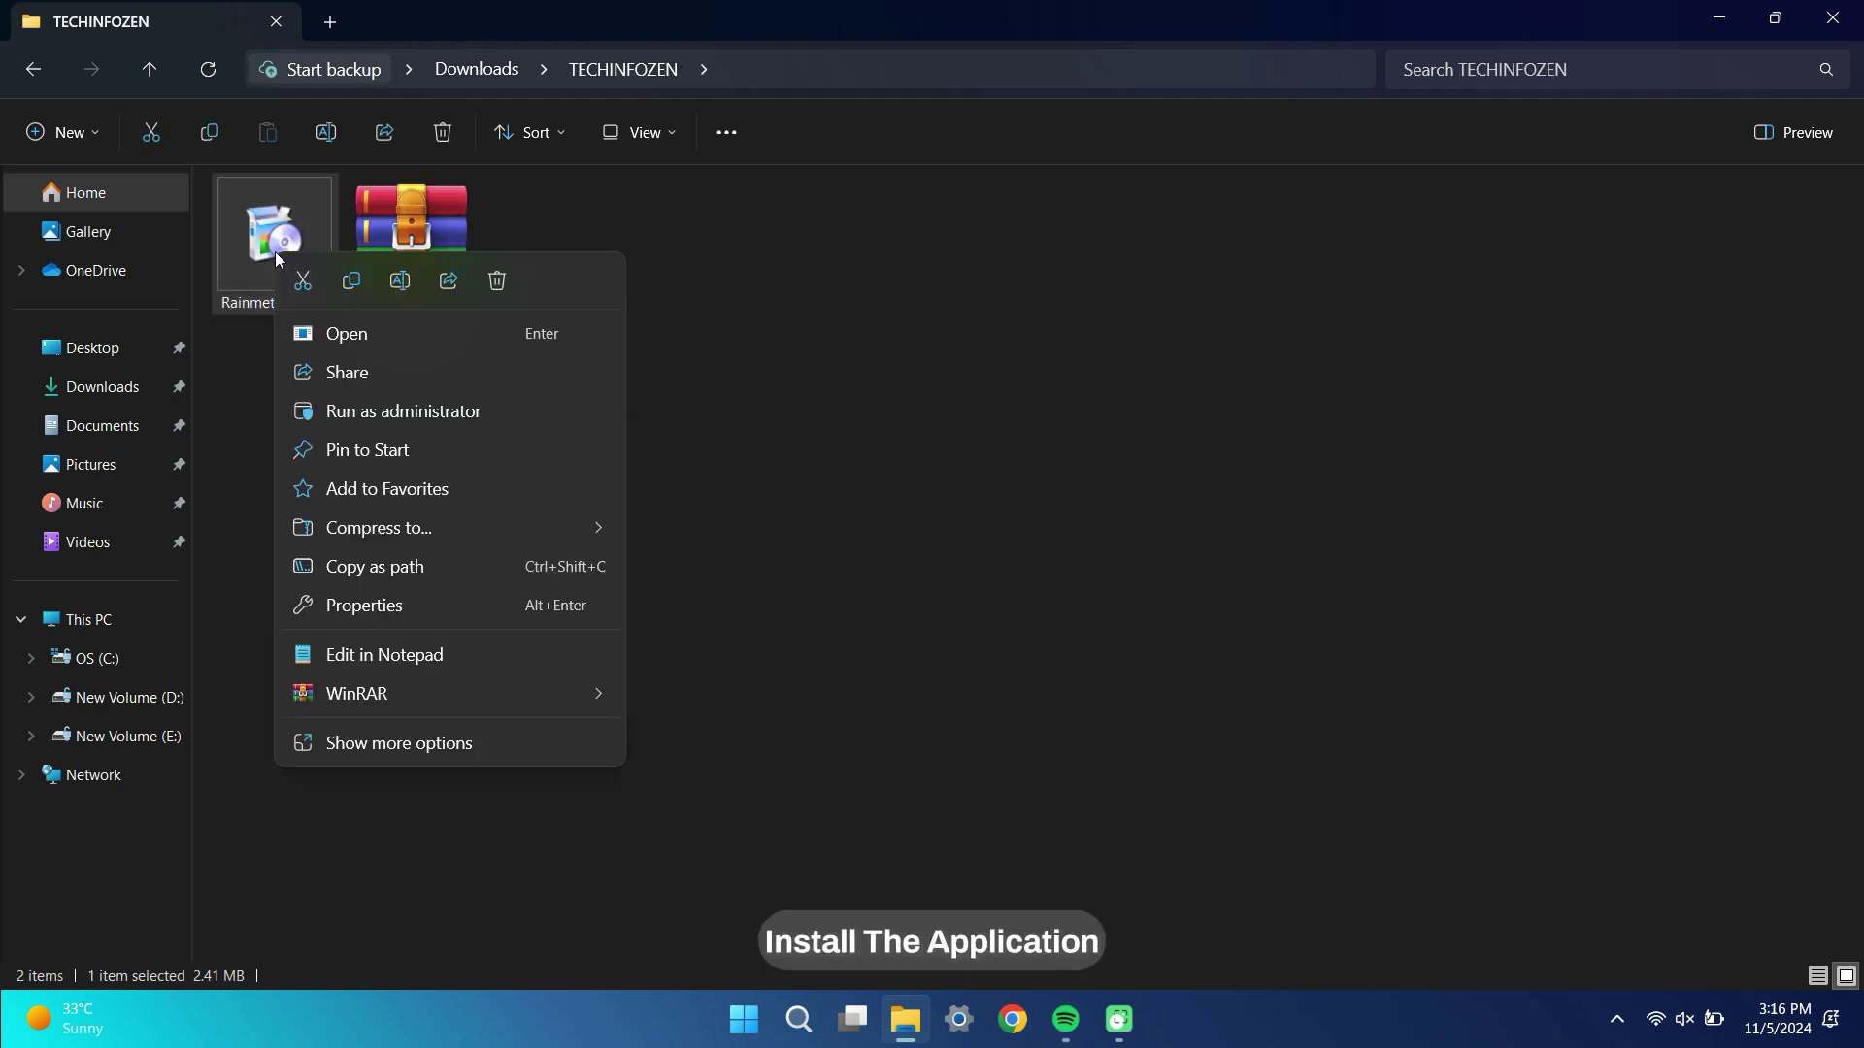
{"action": "left_click", "coordinate": [347, 341]}
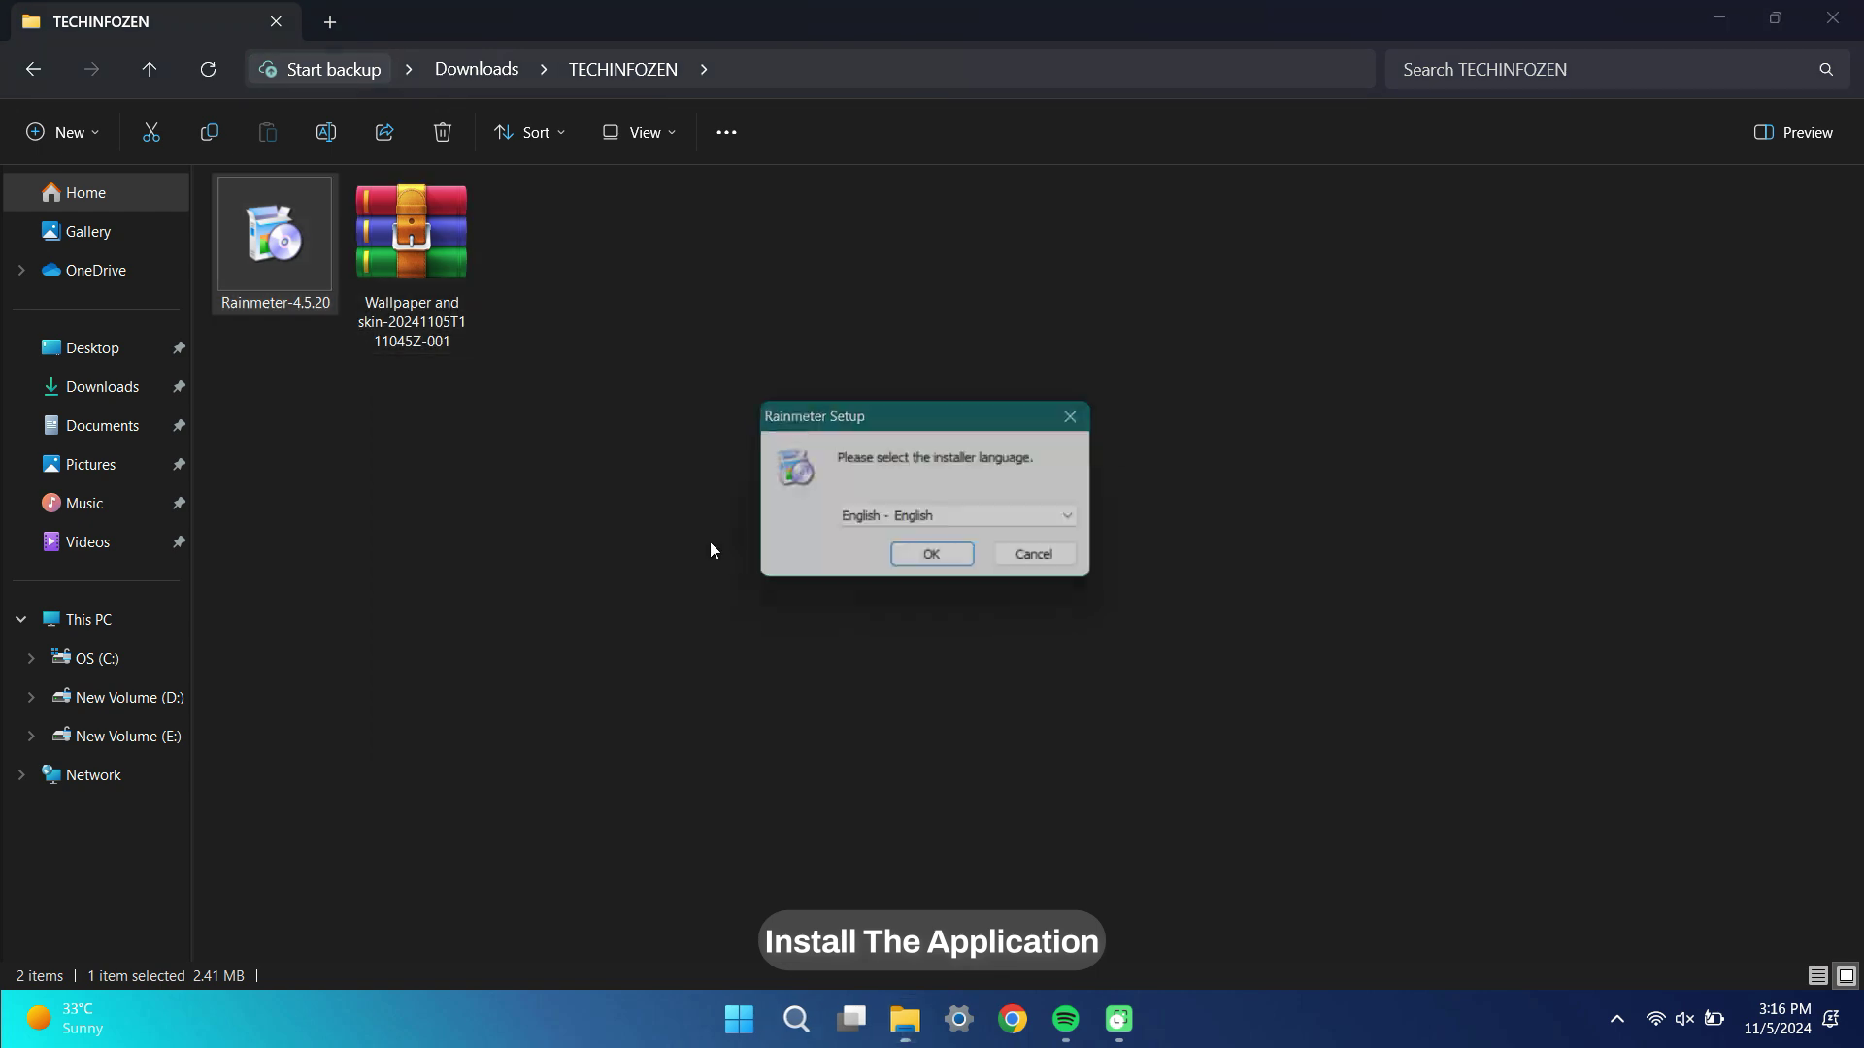
{"action": "left_click", "coordinate": [923, 563]}
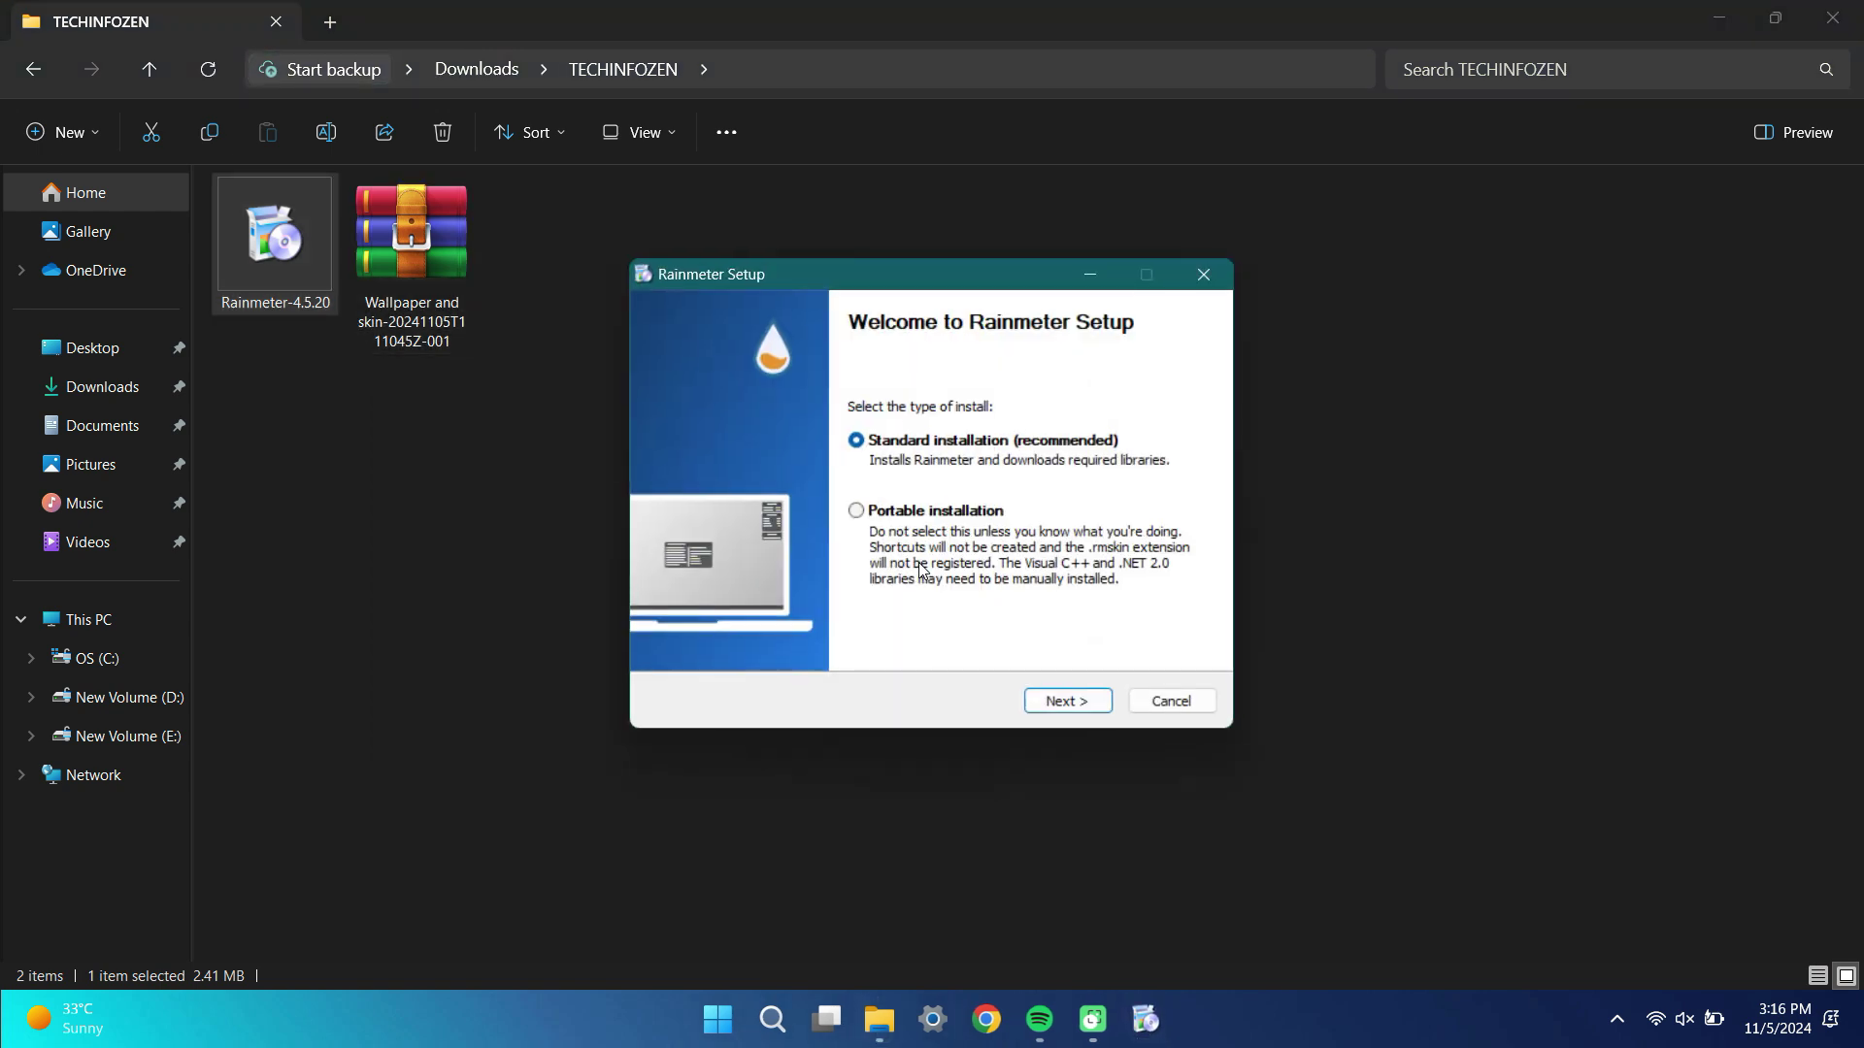
{"action": "left_click", "coordinate": [1039, 701]}
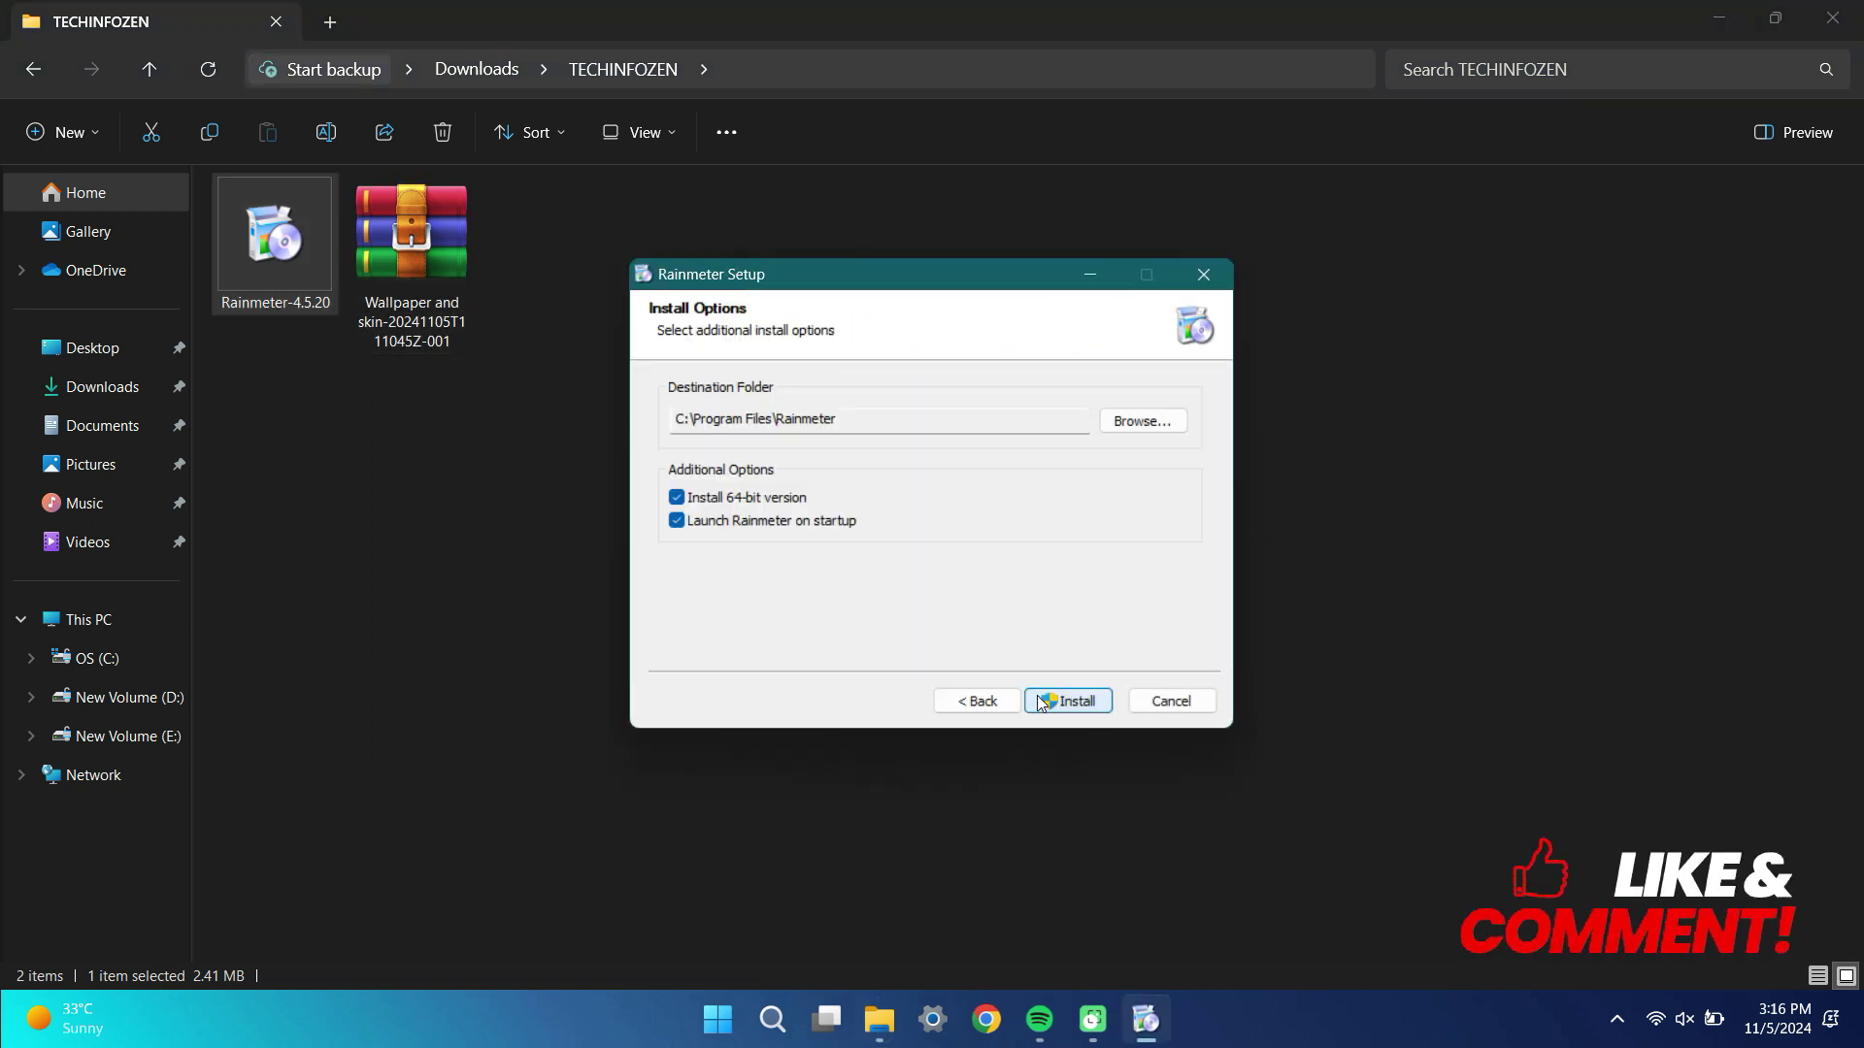
{"action": "left_click", "coordinate": [1063, 699]}
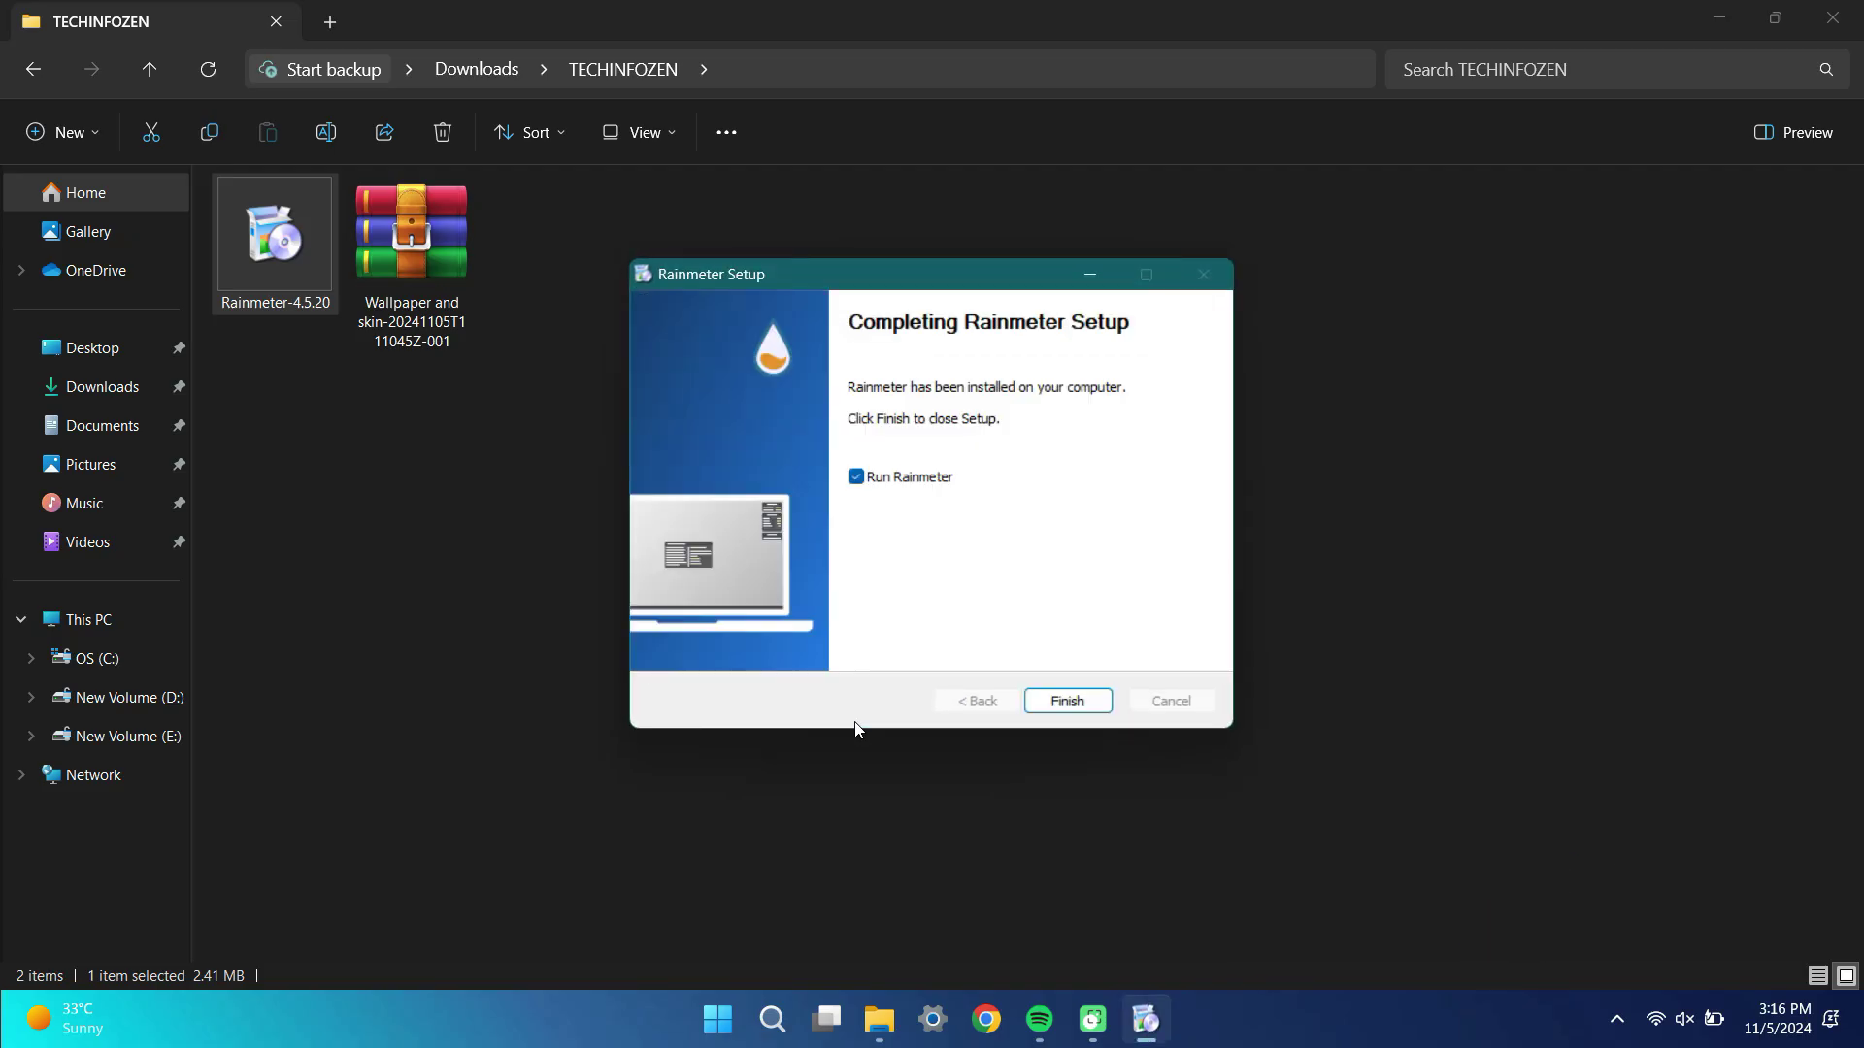
{"action": "left_click", "coordinate": [1063, 701]}
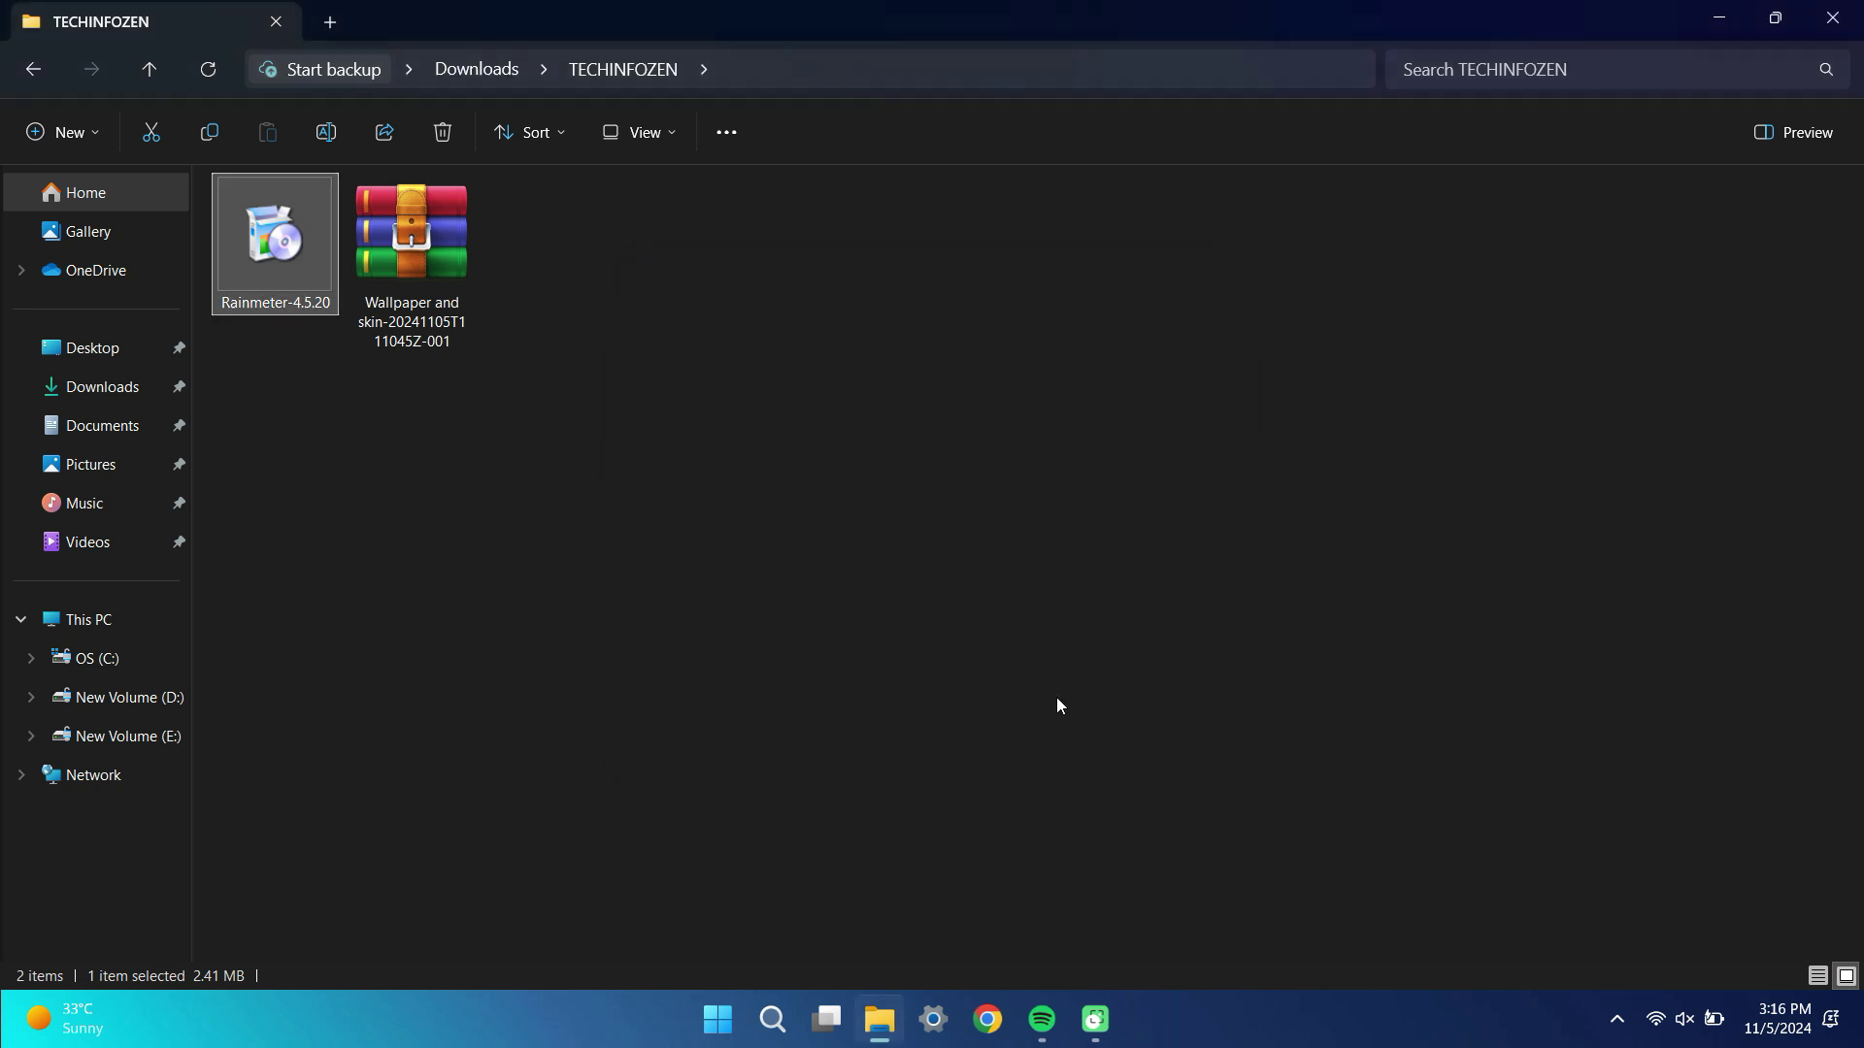
Unload the default illustro Welcome, Clock, System and Disk skins from the desktop
{"action": "right_click", "coordinate": [1035, 613]}
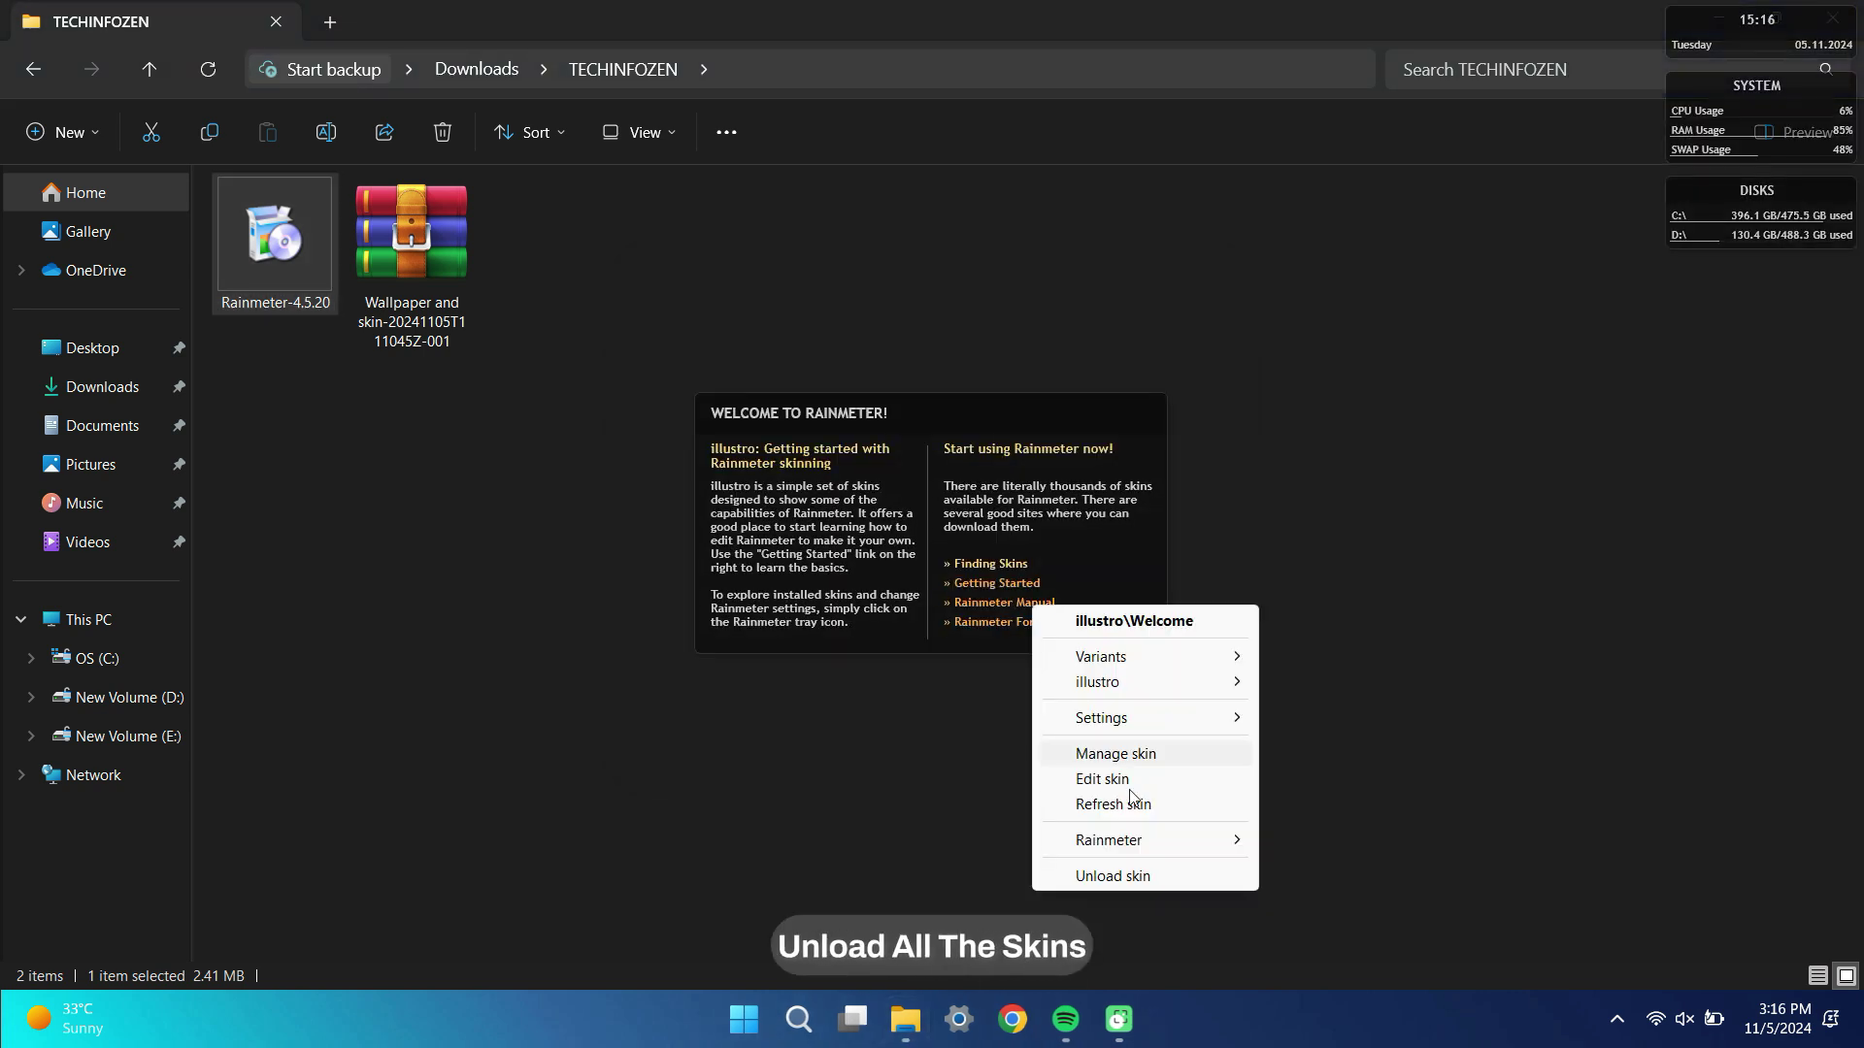
{"action": "left_click", "coordinate": [1115, 872]}
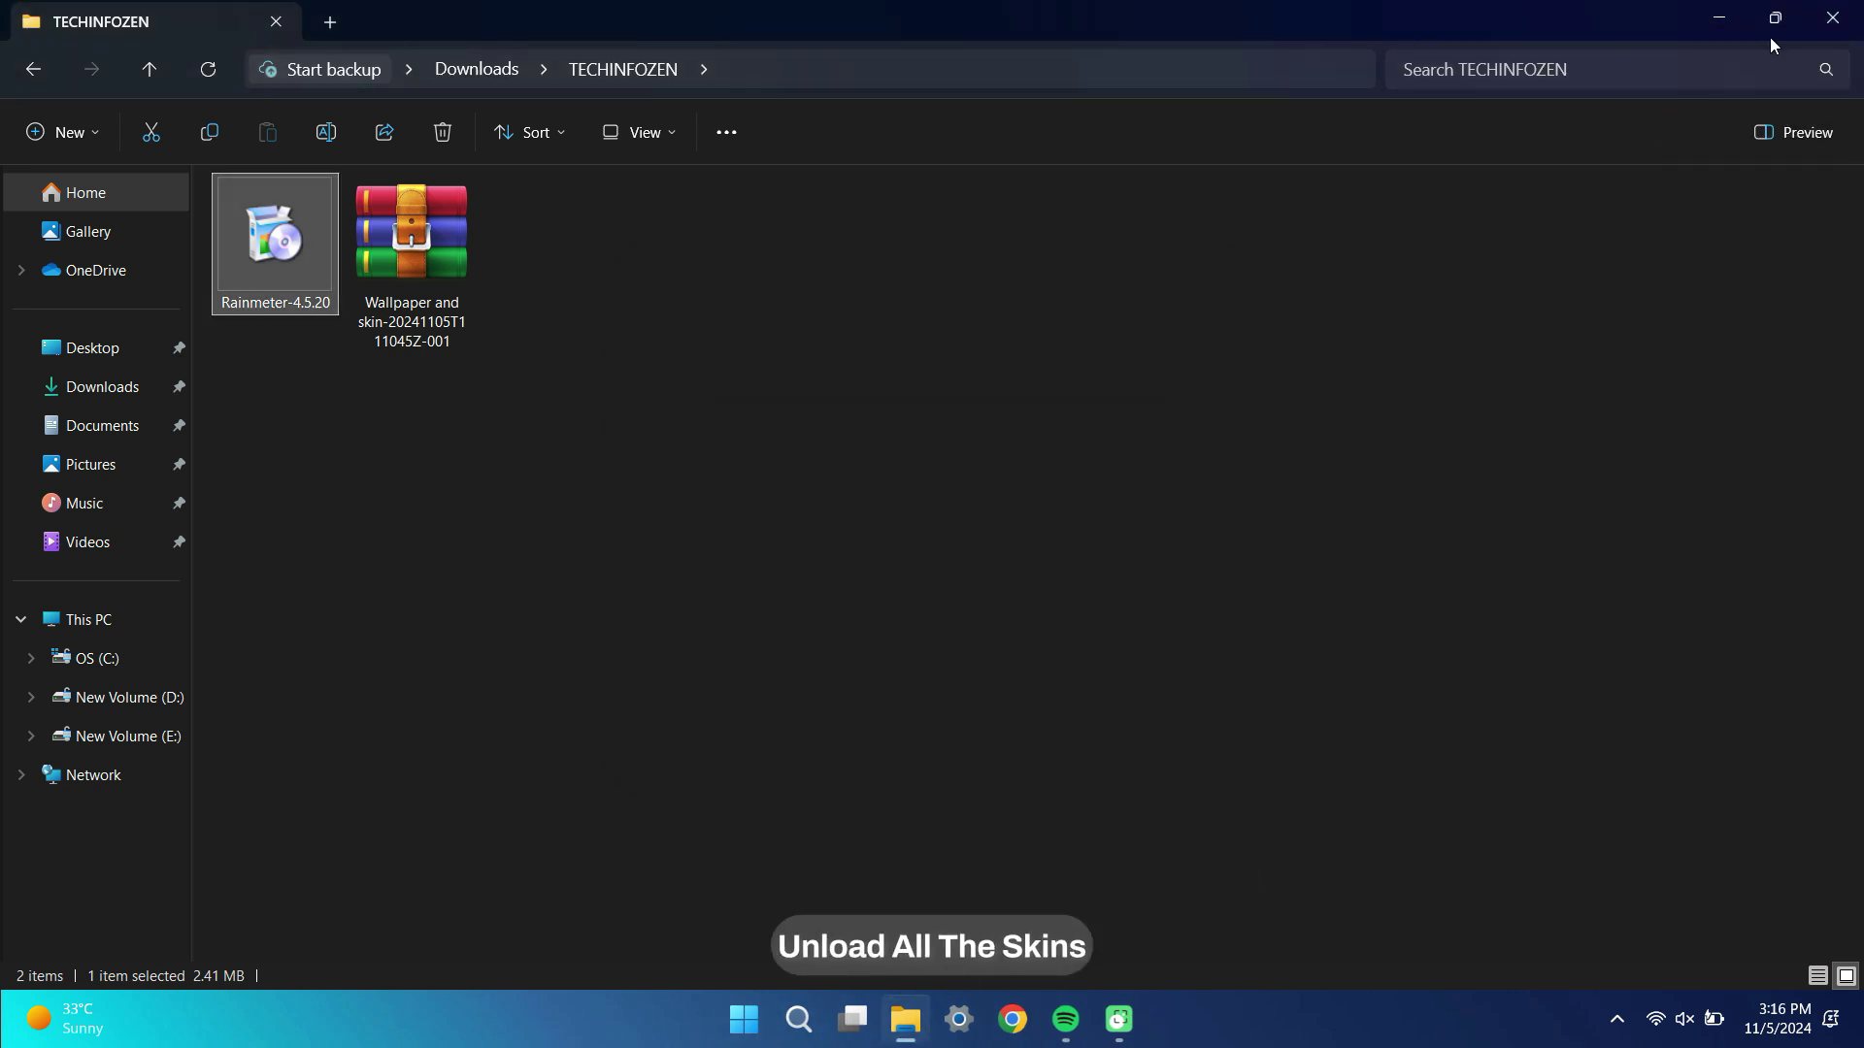
{"action": "left_click", "coordinate": [1779, 25]}
{"action": "right_click", "coordinate": [1732, 37]}
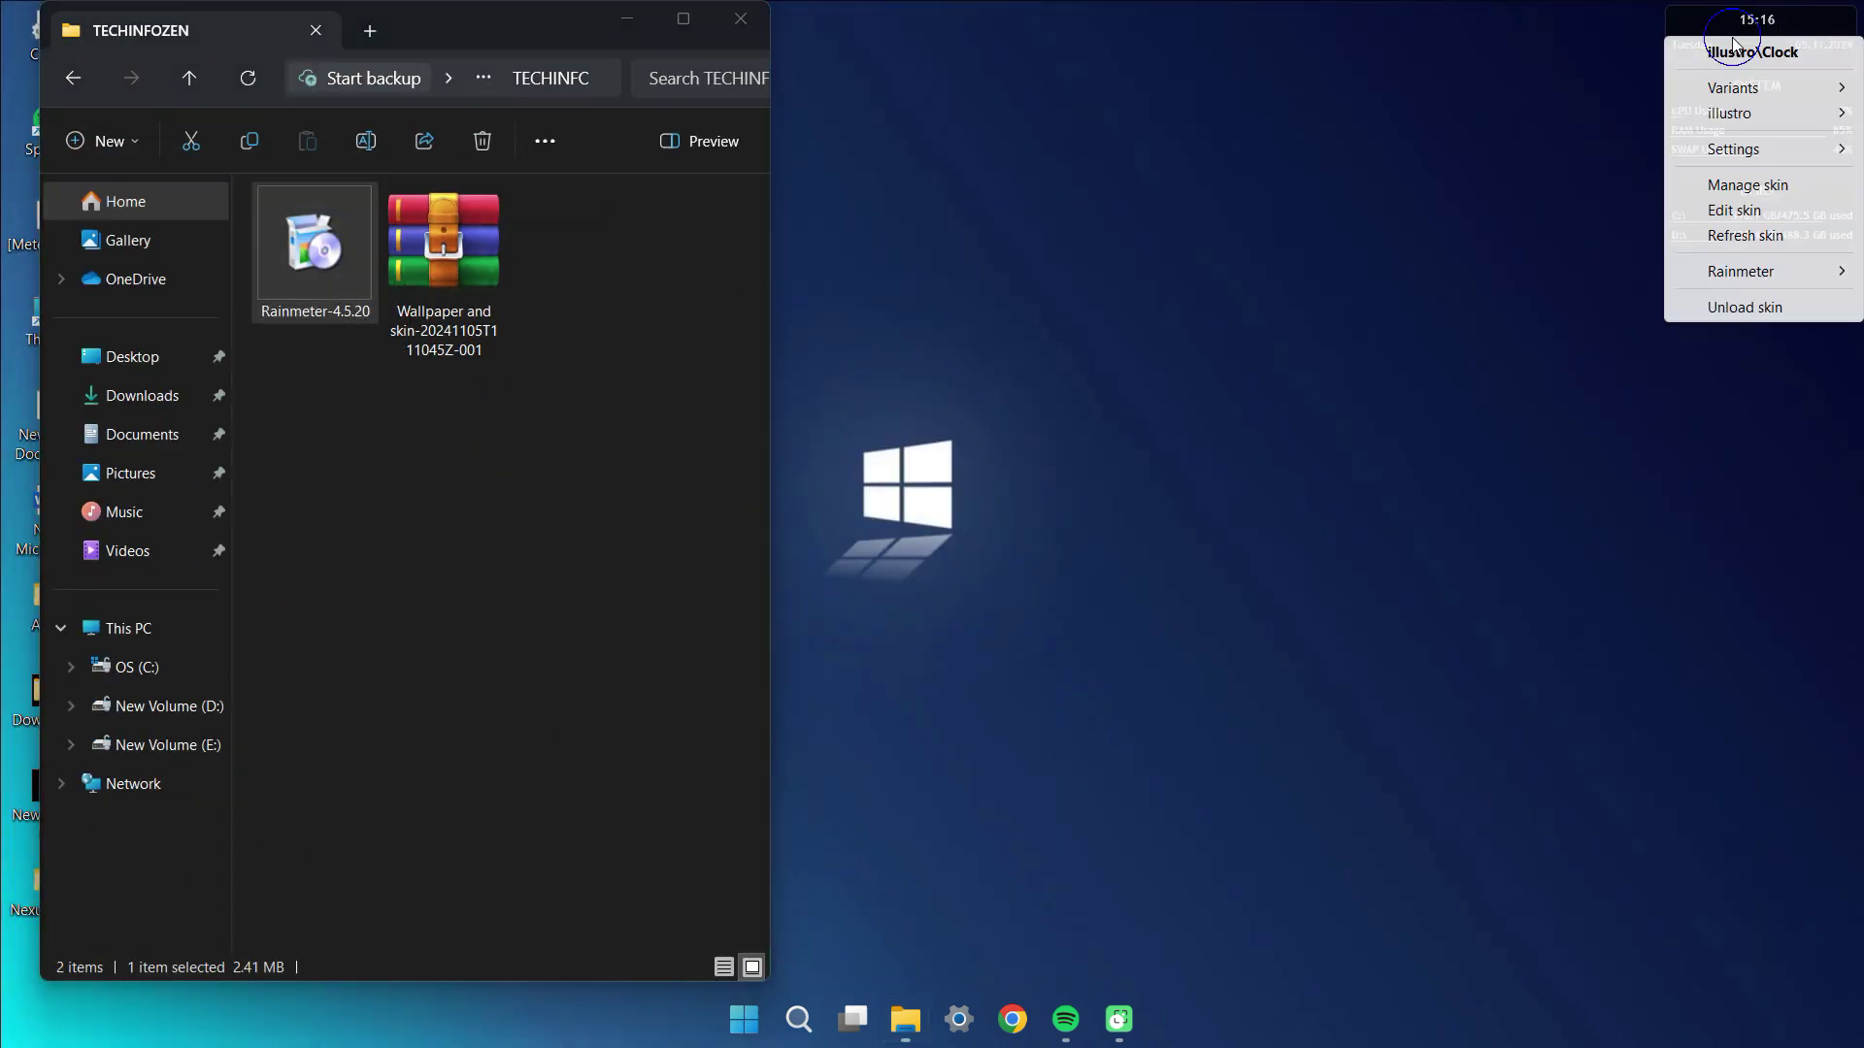
{"action": "left_click", "coordinate": [1738, 309]}
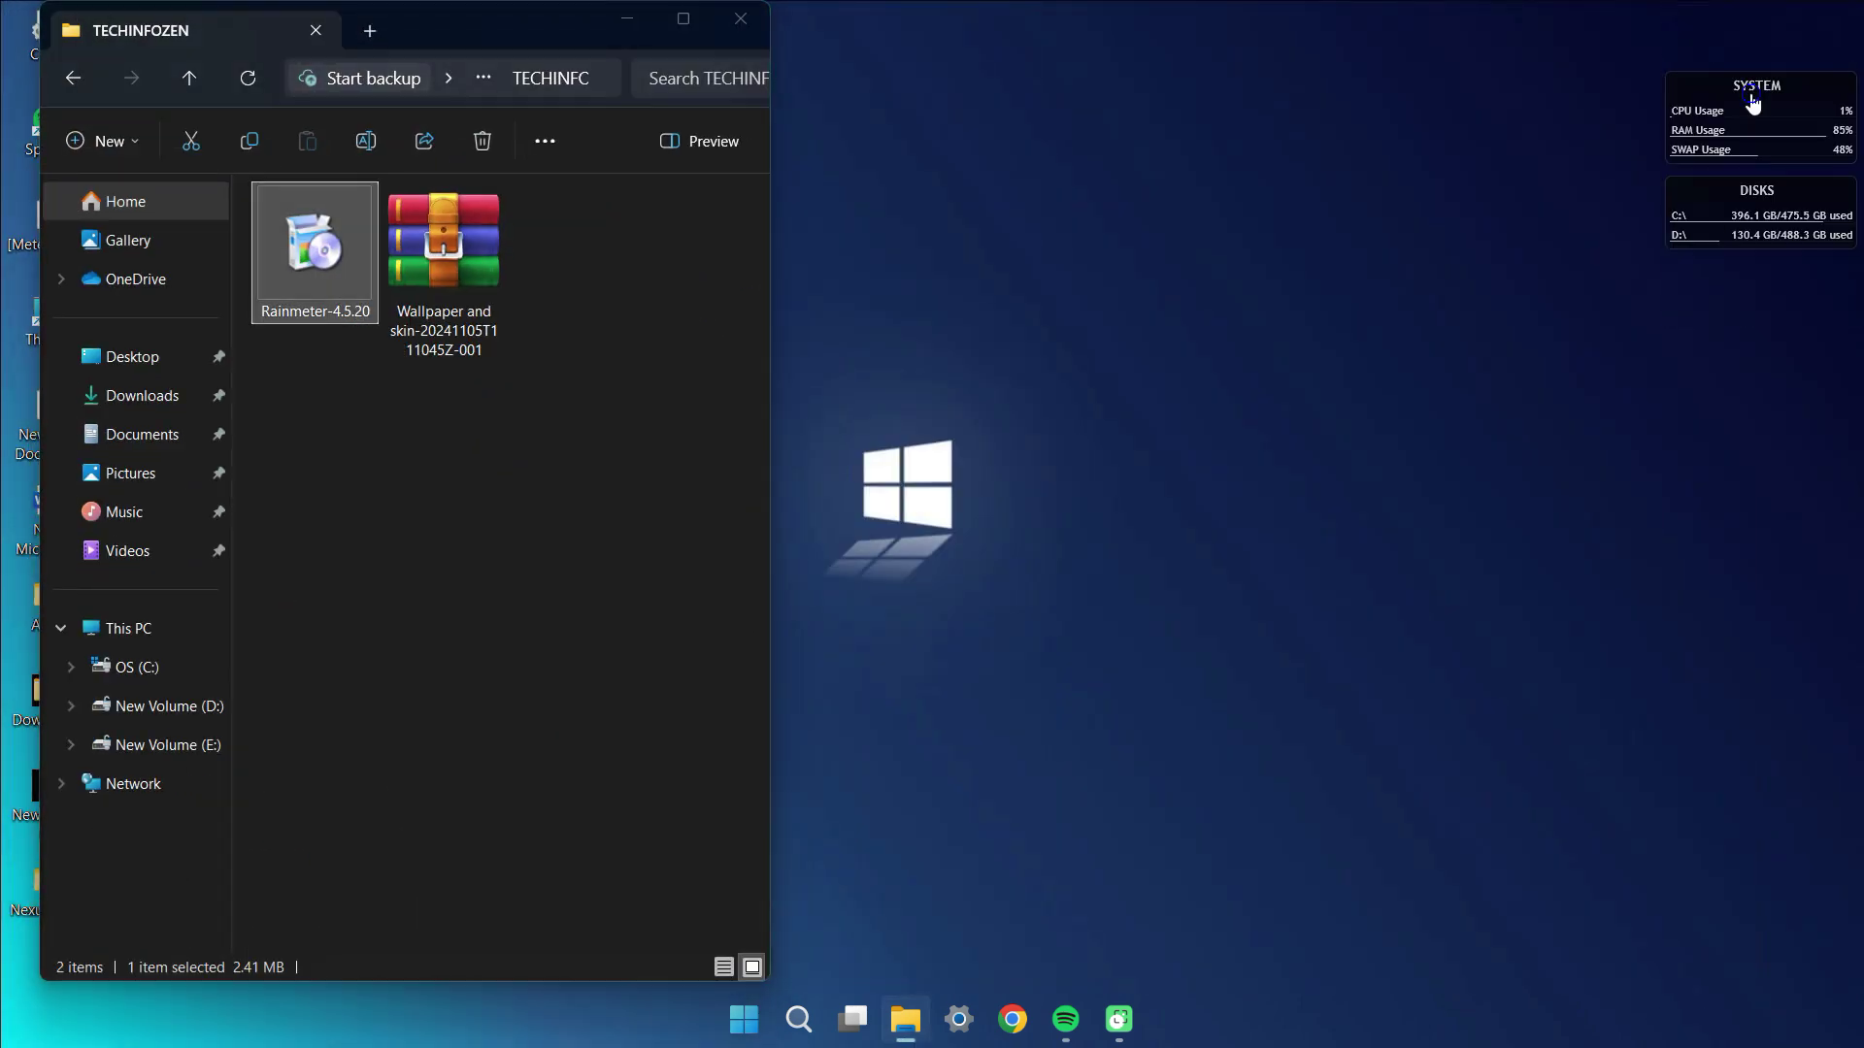
{"action": "right_click", "coordinate": [1753, 95]}
{"action": "left_click", "coordinate": [1757, 367]}
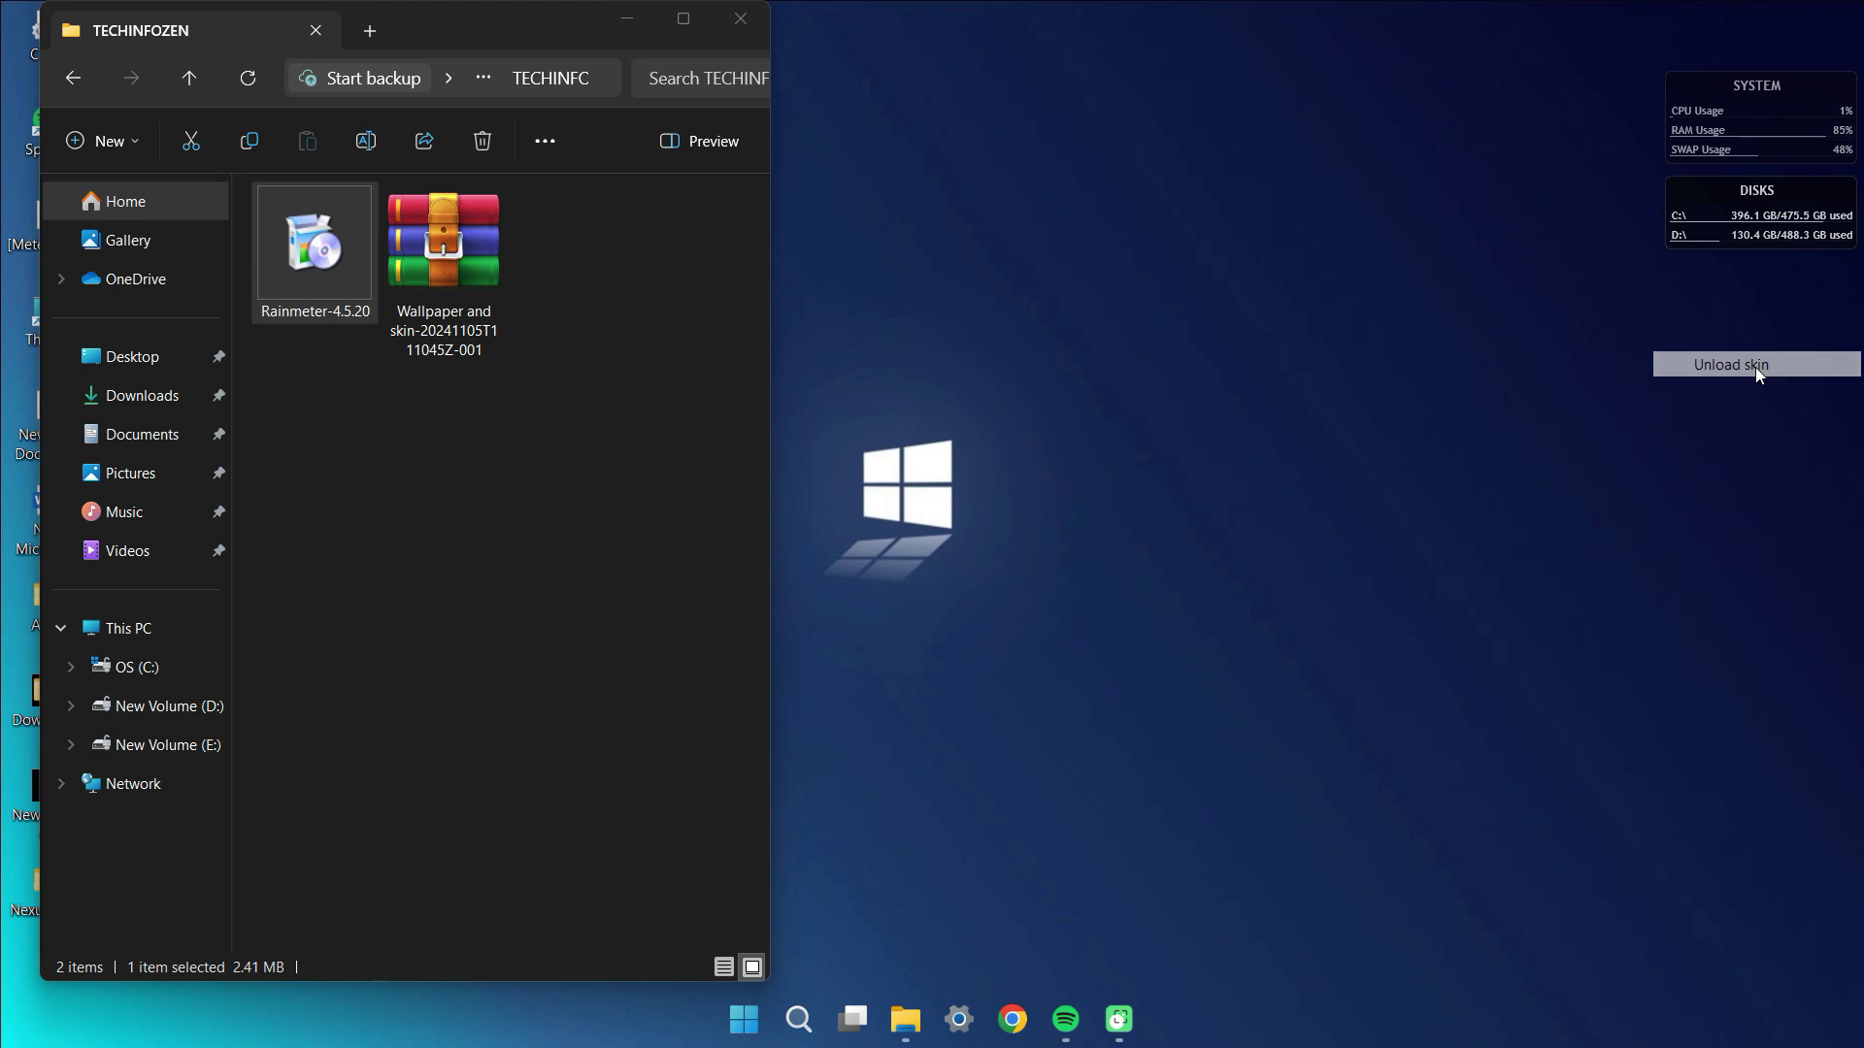
{"action": "right_click", "coordinate": [1730, 205]}
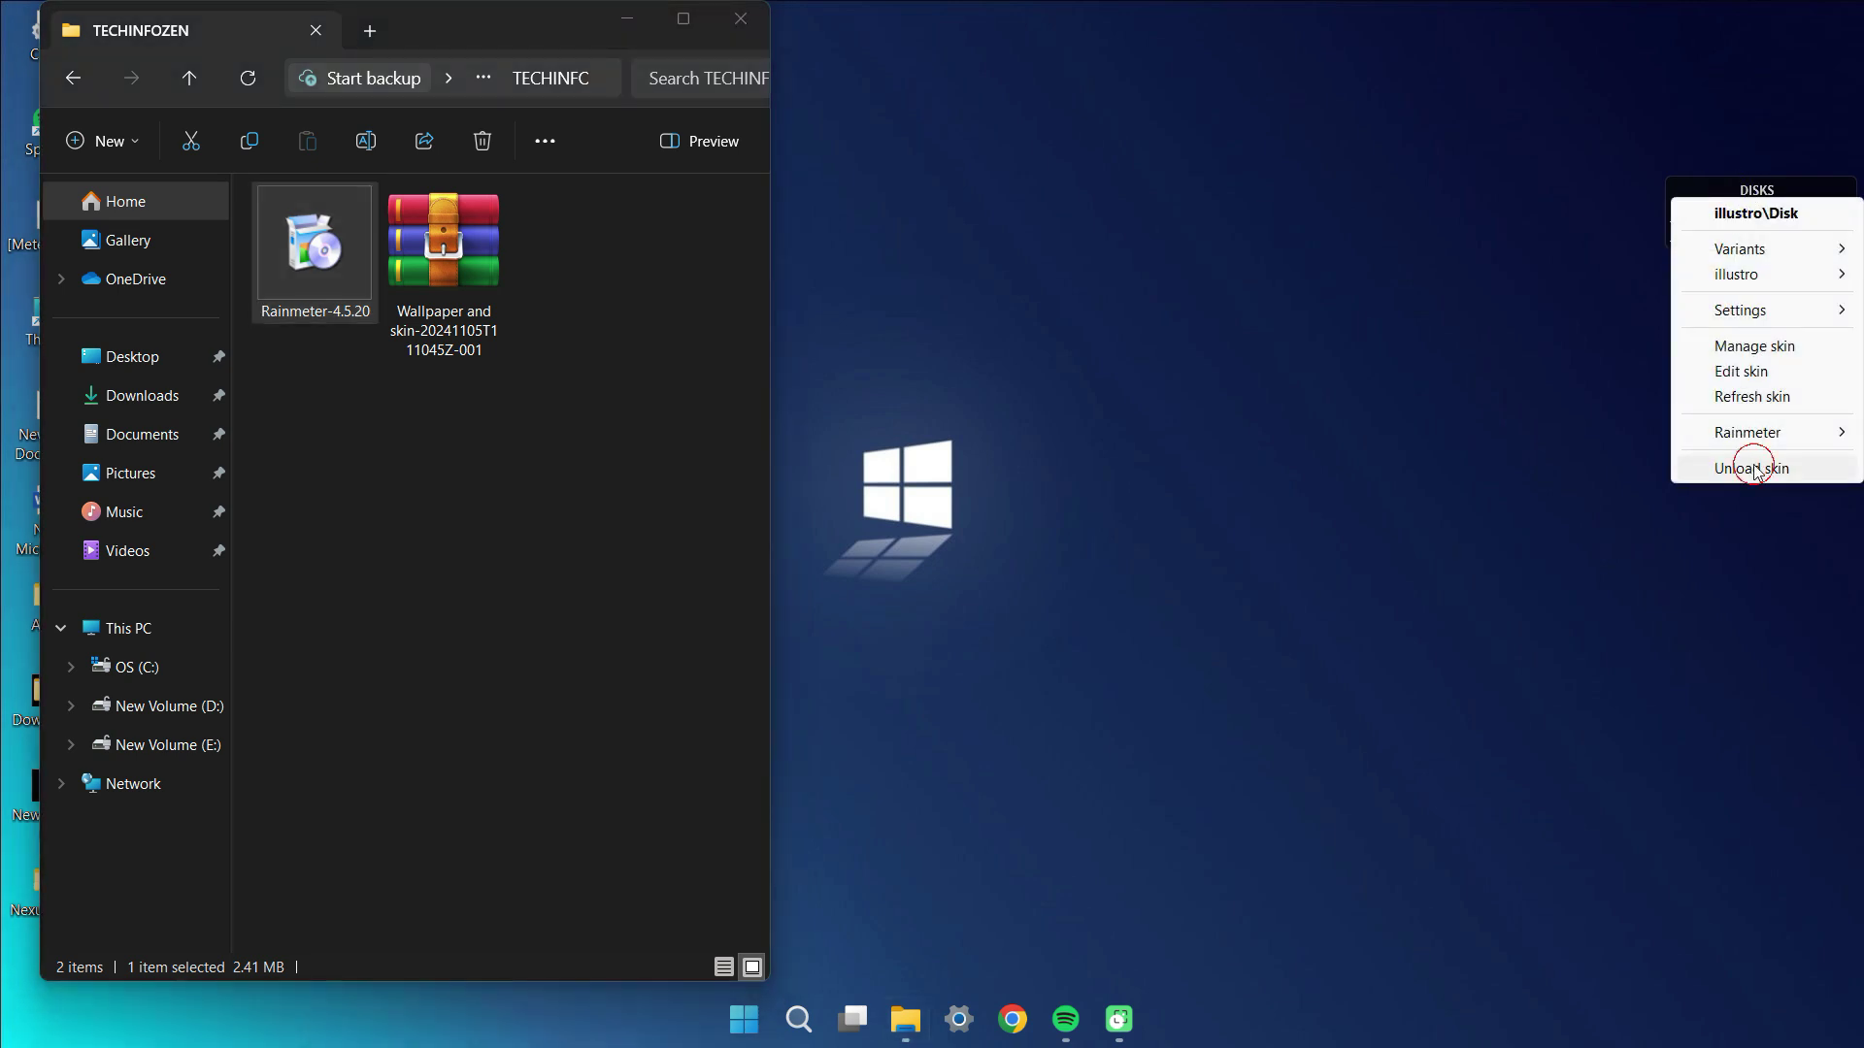
{"action": "left_click", "coordinate": [1755, 471]}
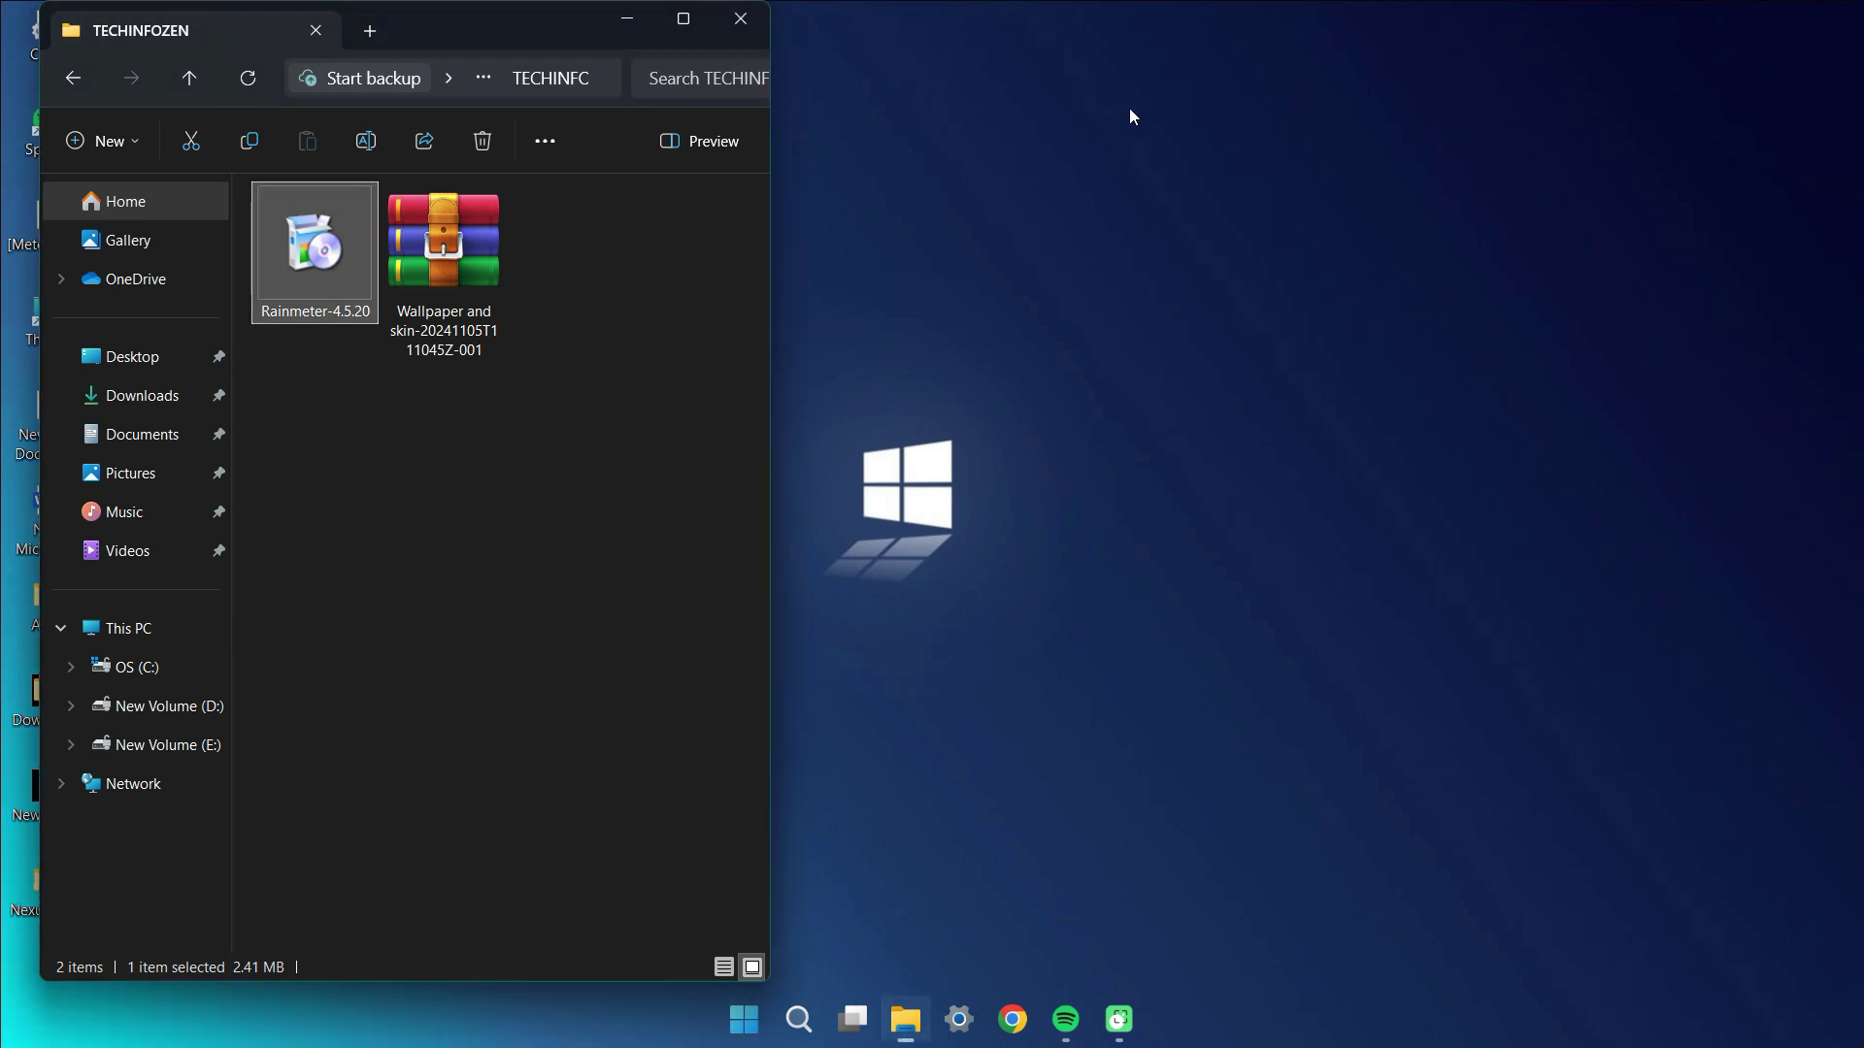
Extract the Wallpaper and skin archive directly into the TECHINFOZEN folder with WinRAR
{"action": "left_click", "coordinate": [684, 17]}
{"action": "right_click", "coordinate": [428, 206]}
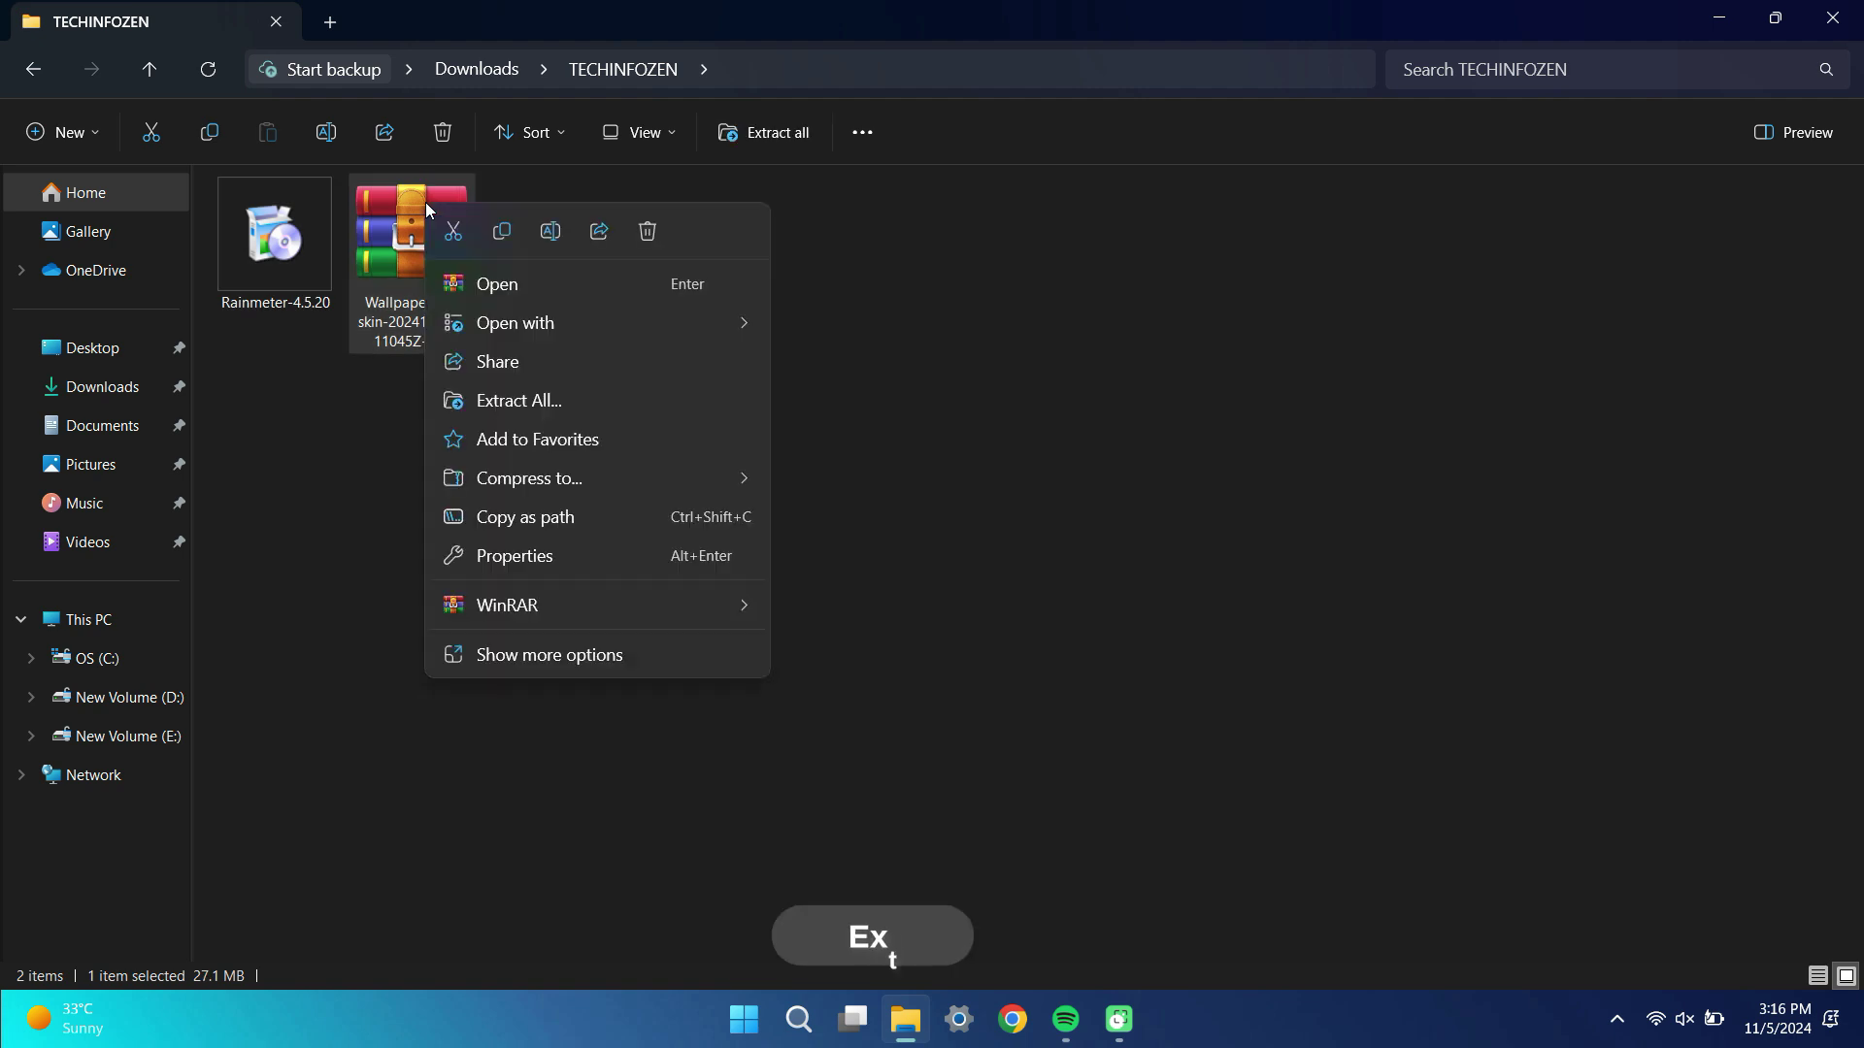
{"action": "mouse_move", "coordinate": [568, 600]}
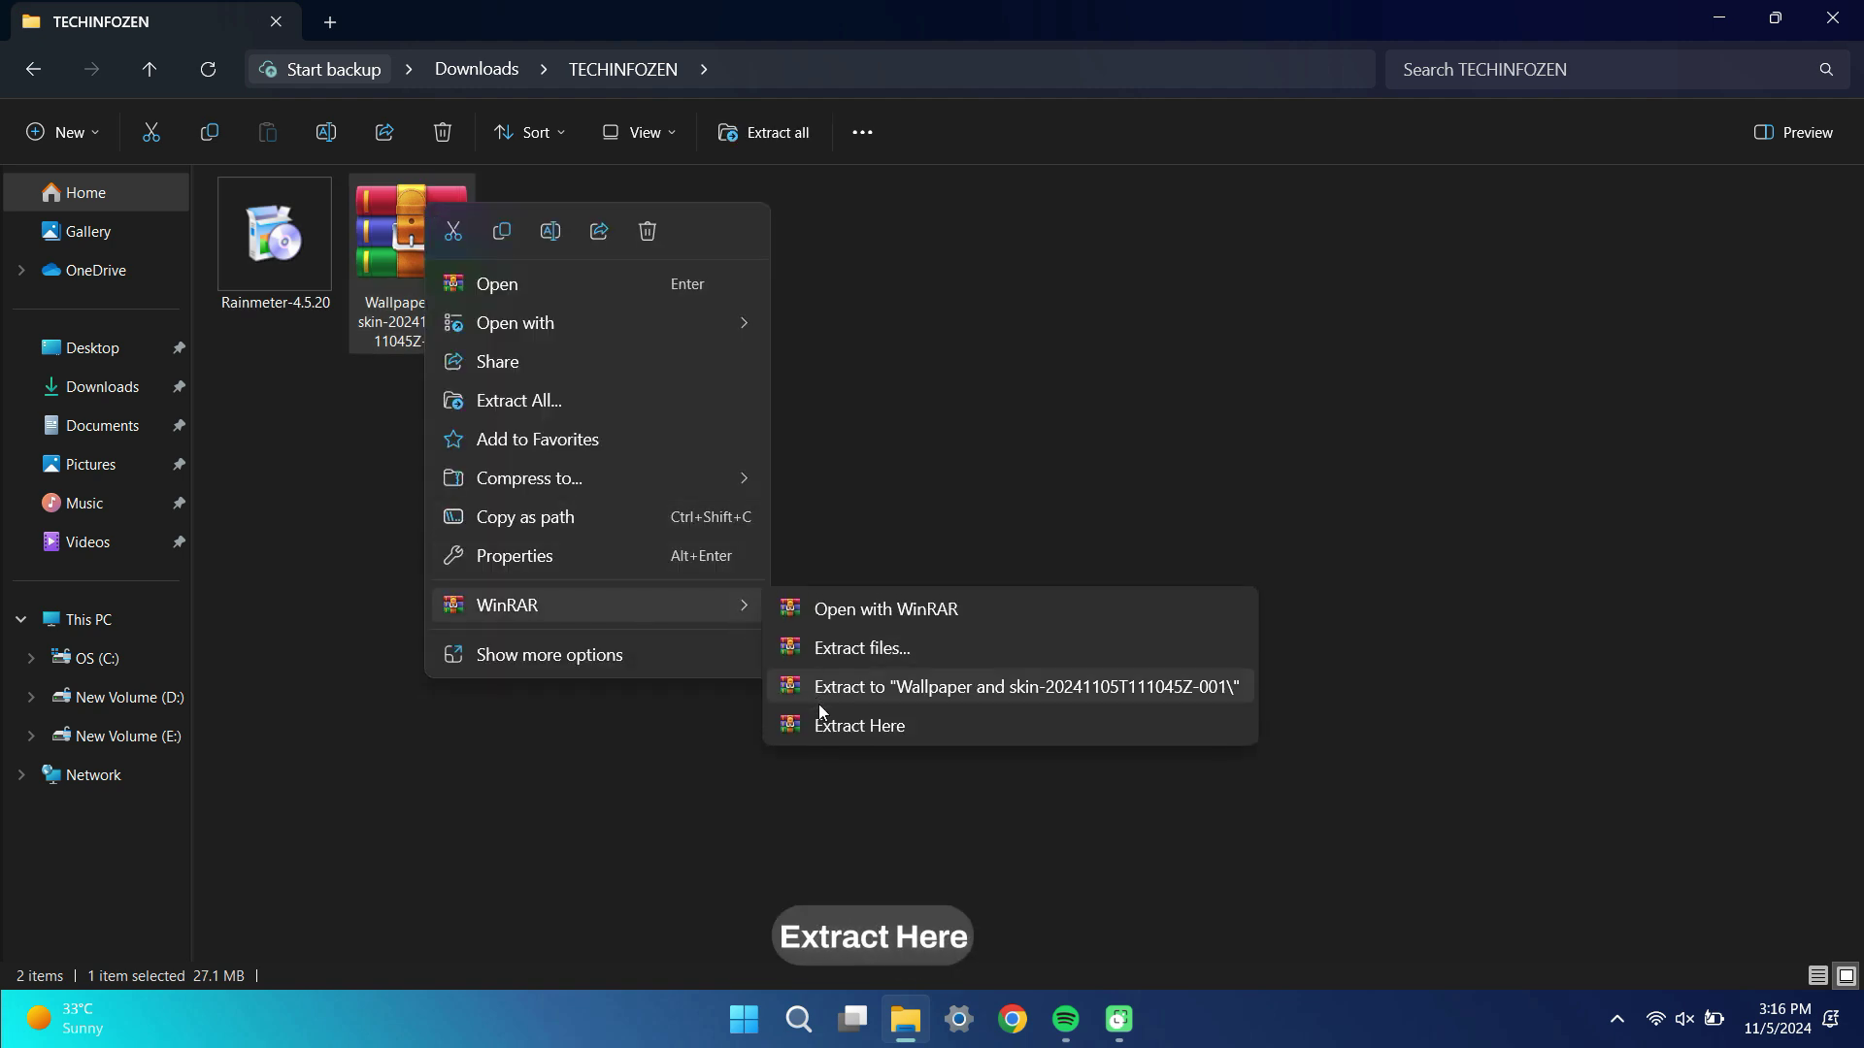
{"action": "left_click", "coordinate": [831, 728]}
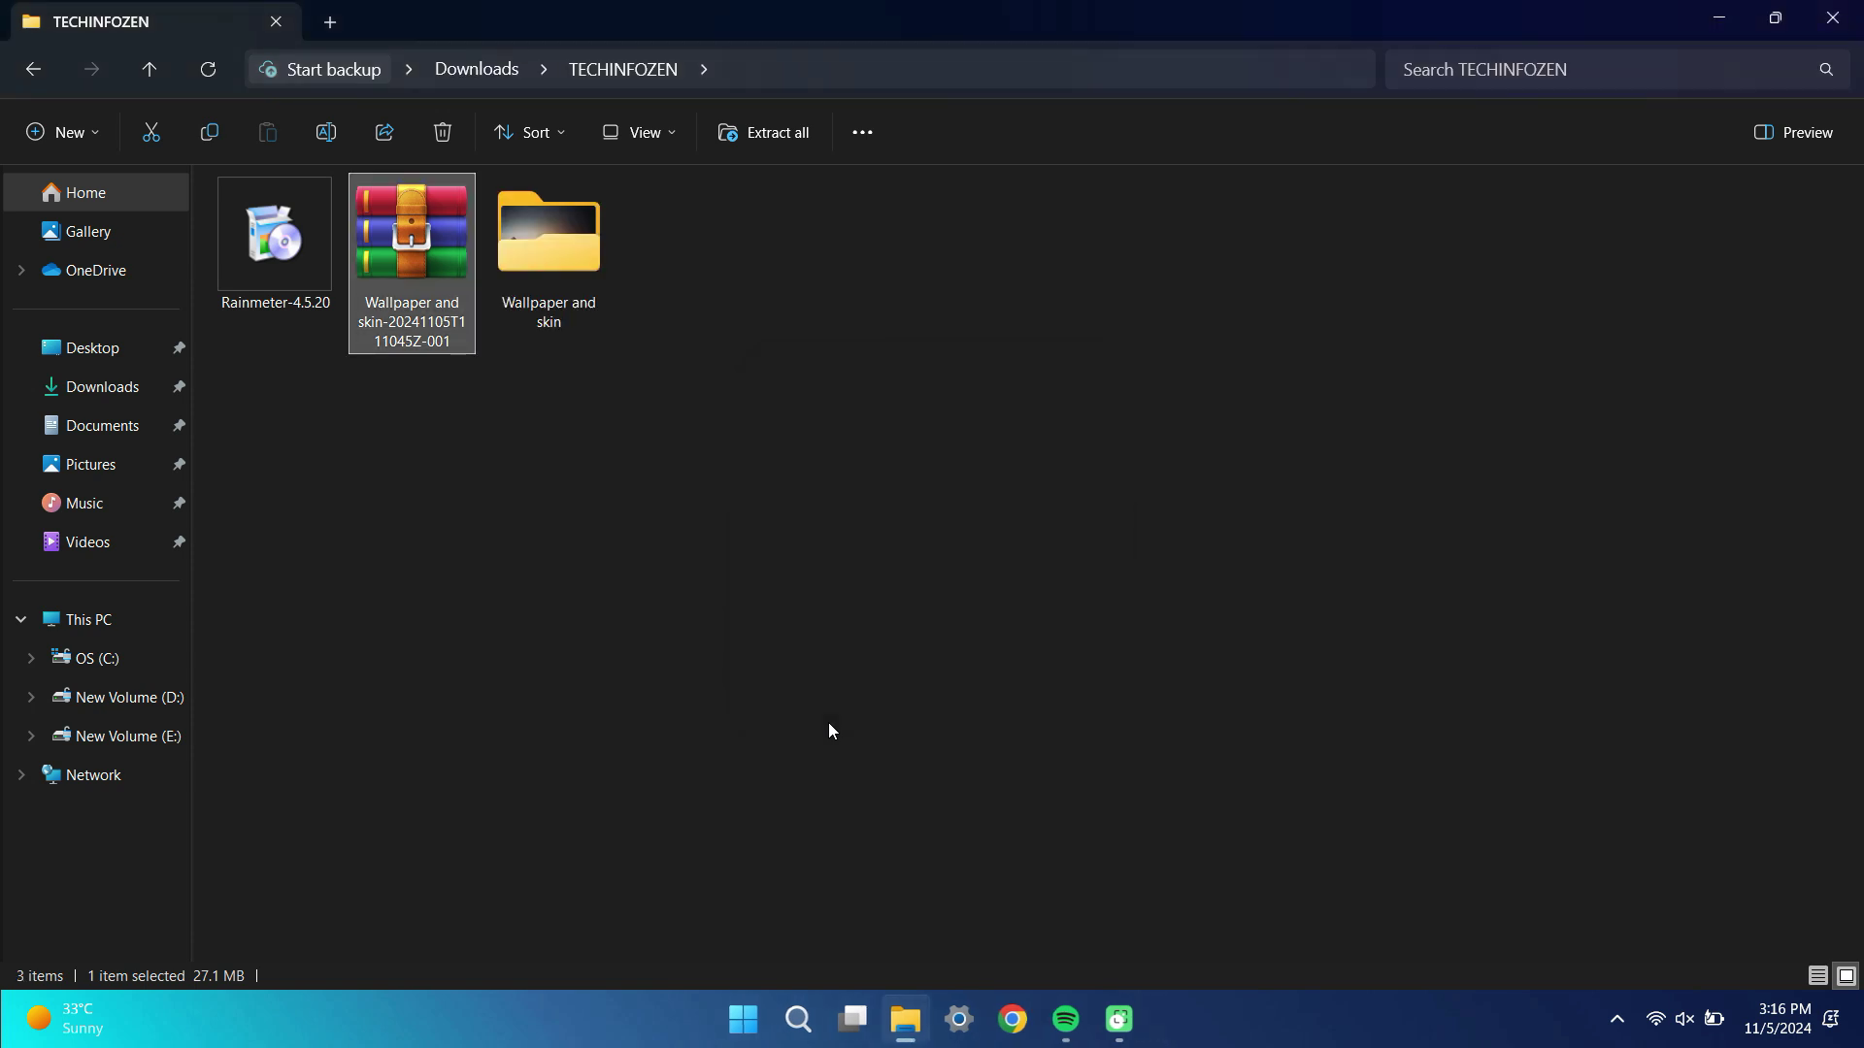
Set the Aesthetic iPad Wallpaper 13 image from the extracted Wallpaper and skin folder as the desktop background
{"action": "double_click", "coordinate": [582, 266]}
{"action": "right_click", "coordinate": [582, 266]}
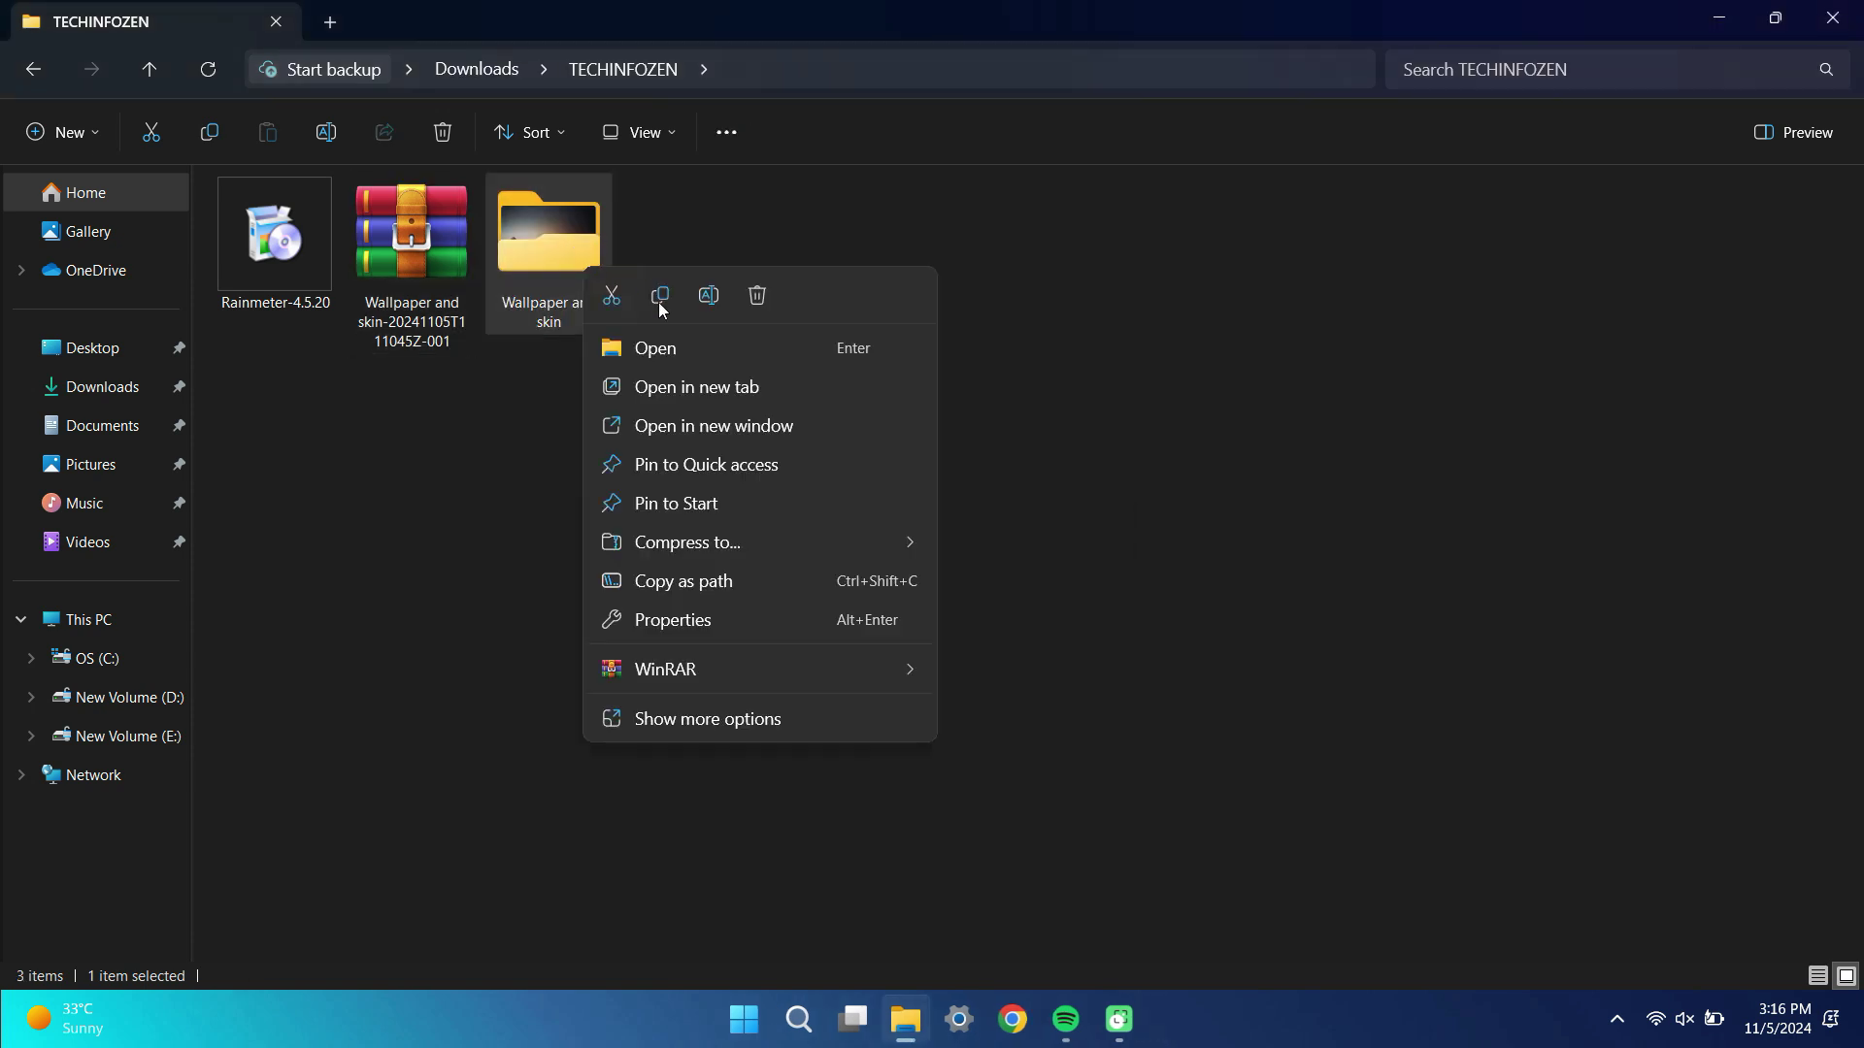
{"action": "left_click", "coordinate": [672, 351]}
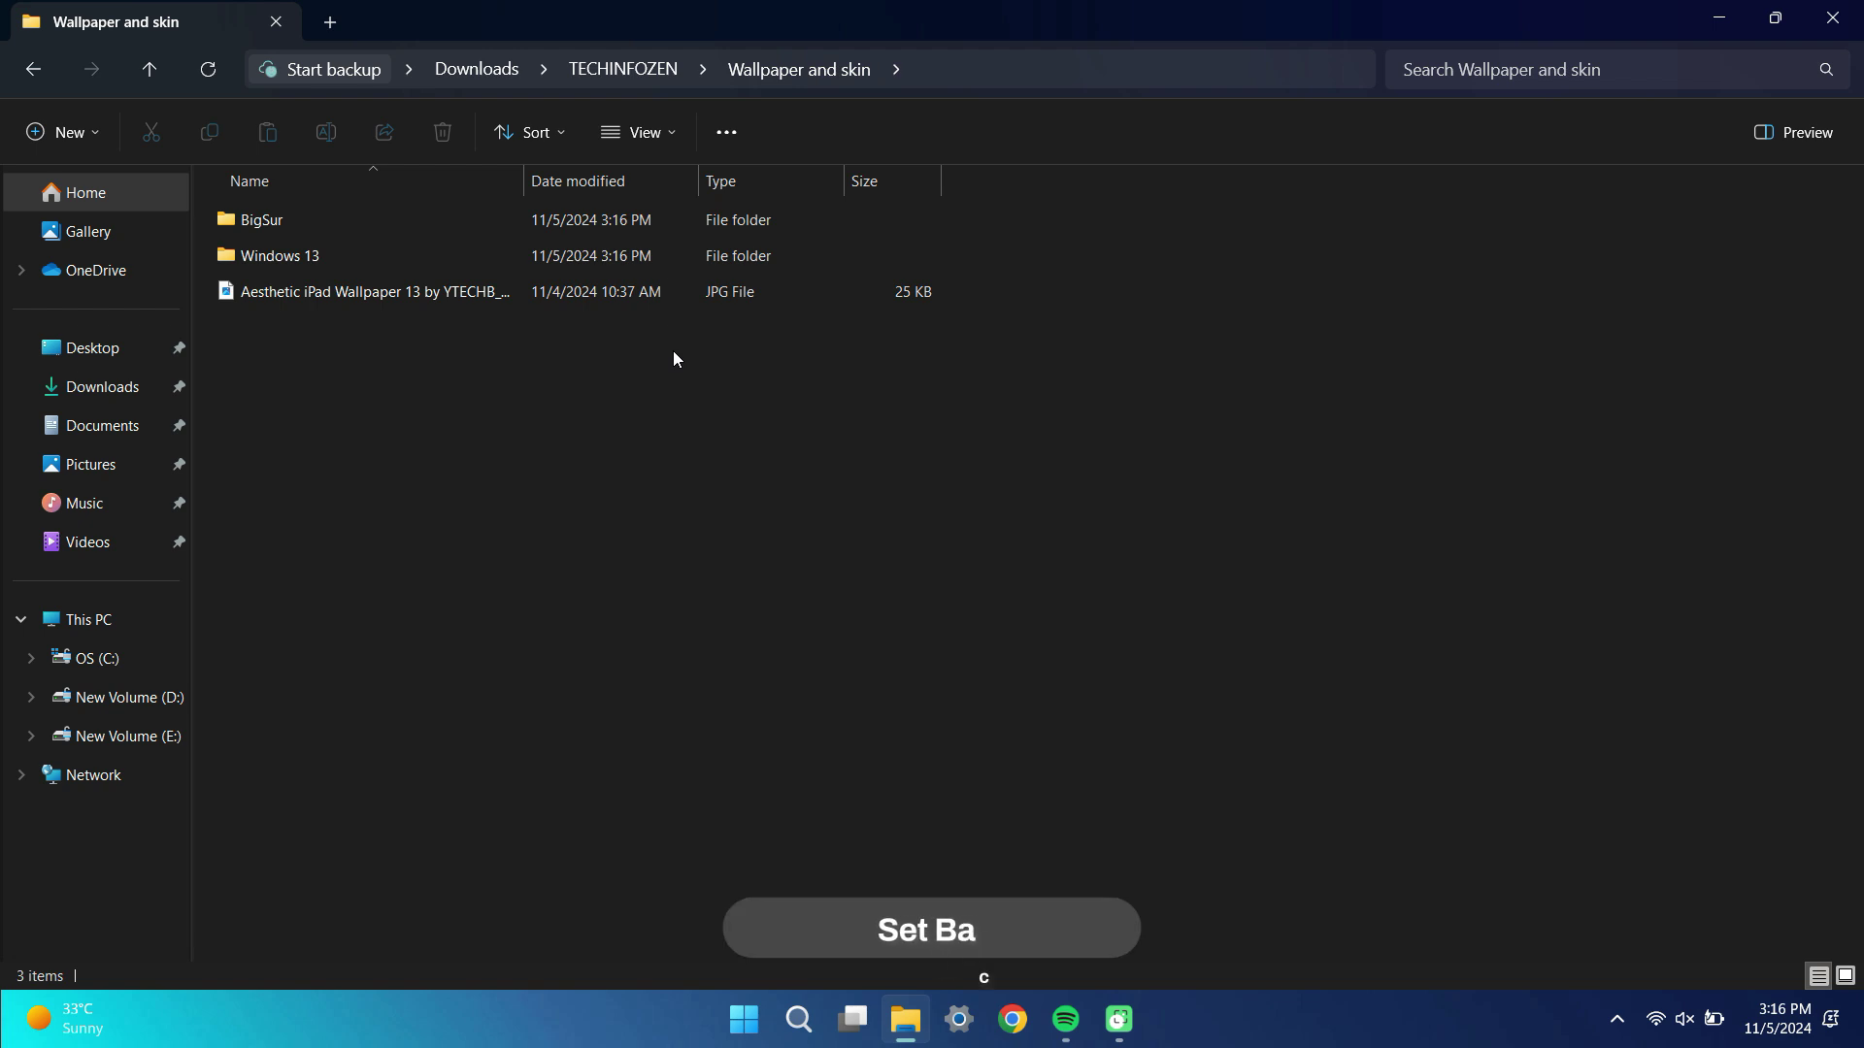
{"action": "left_click", "coordinate": [434, 287]}
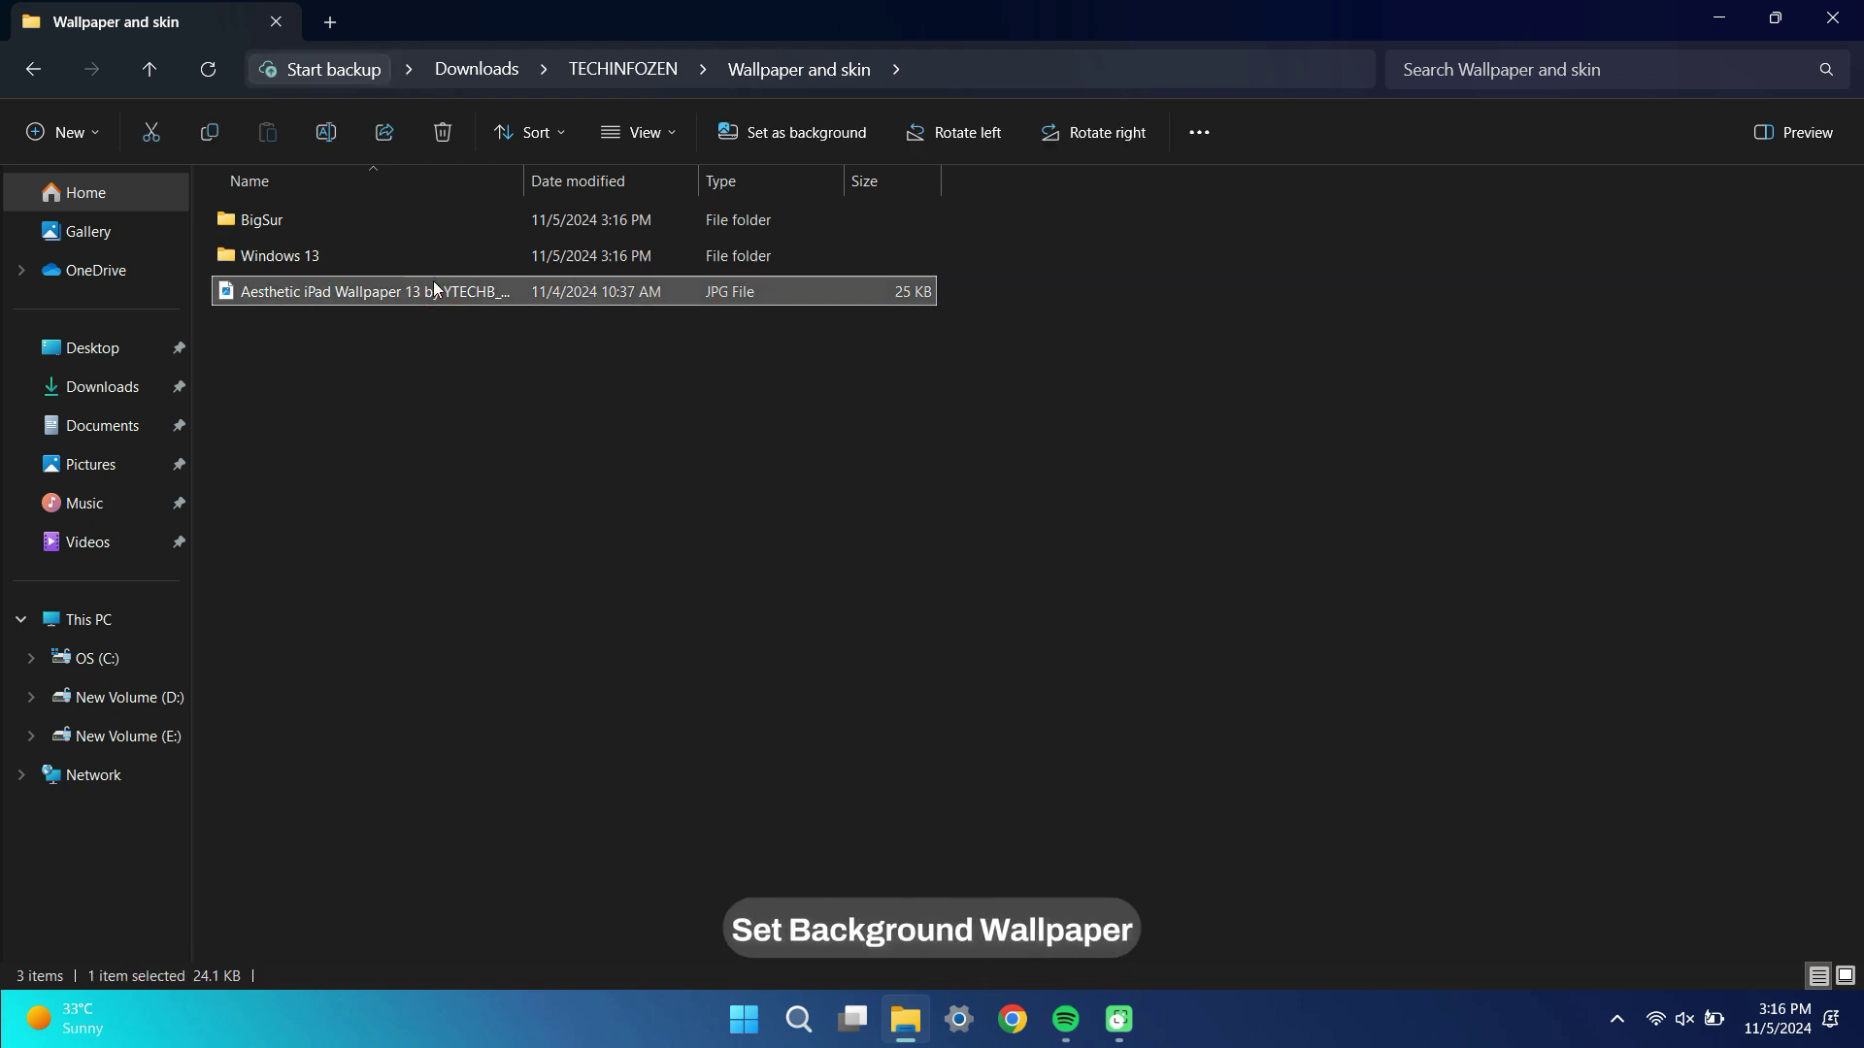
{"action": "right_click", "coordinate": [433, 284]}
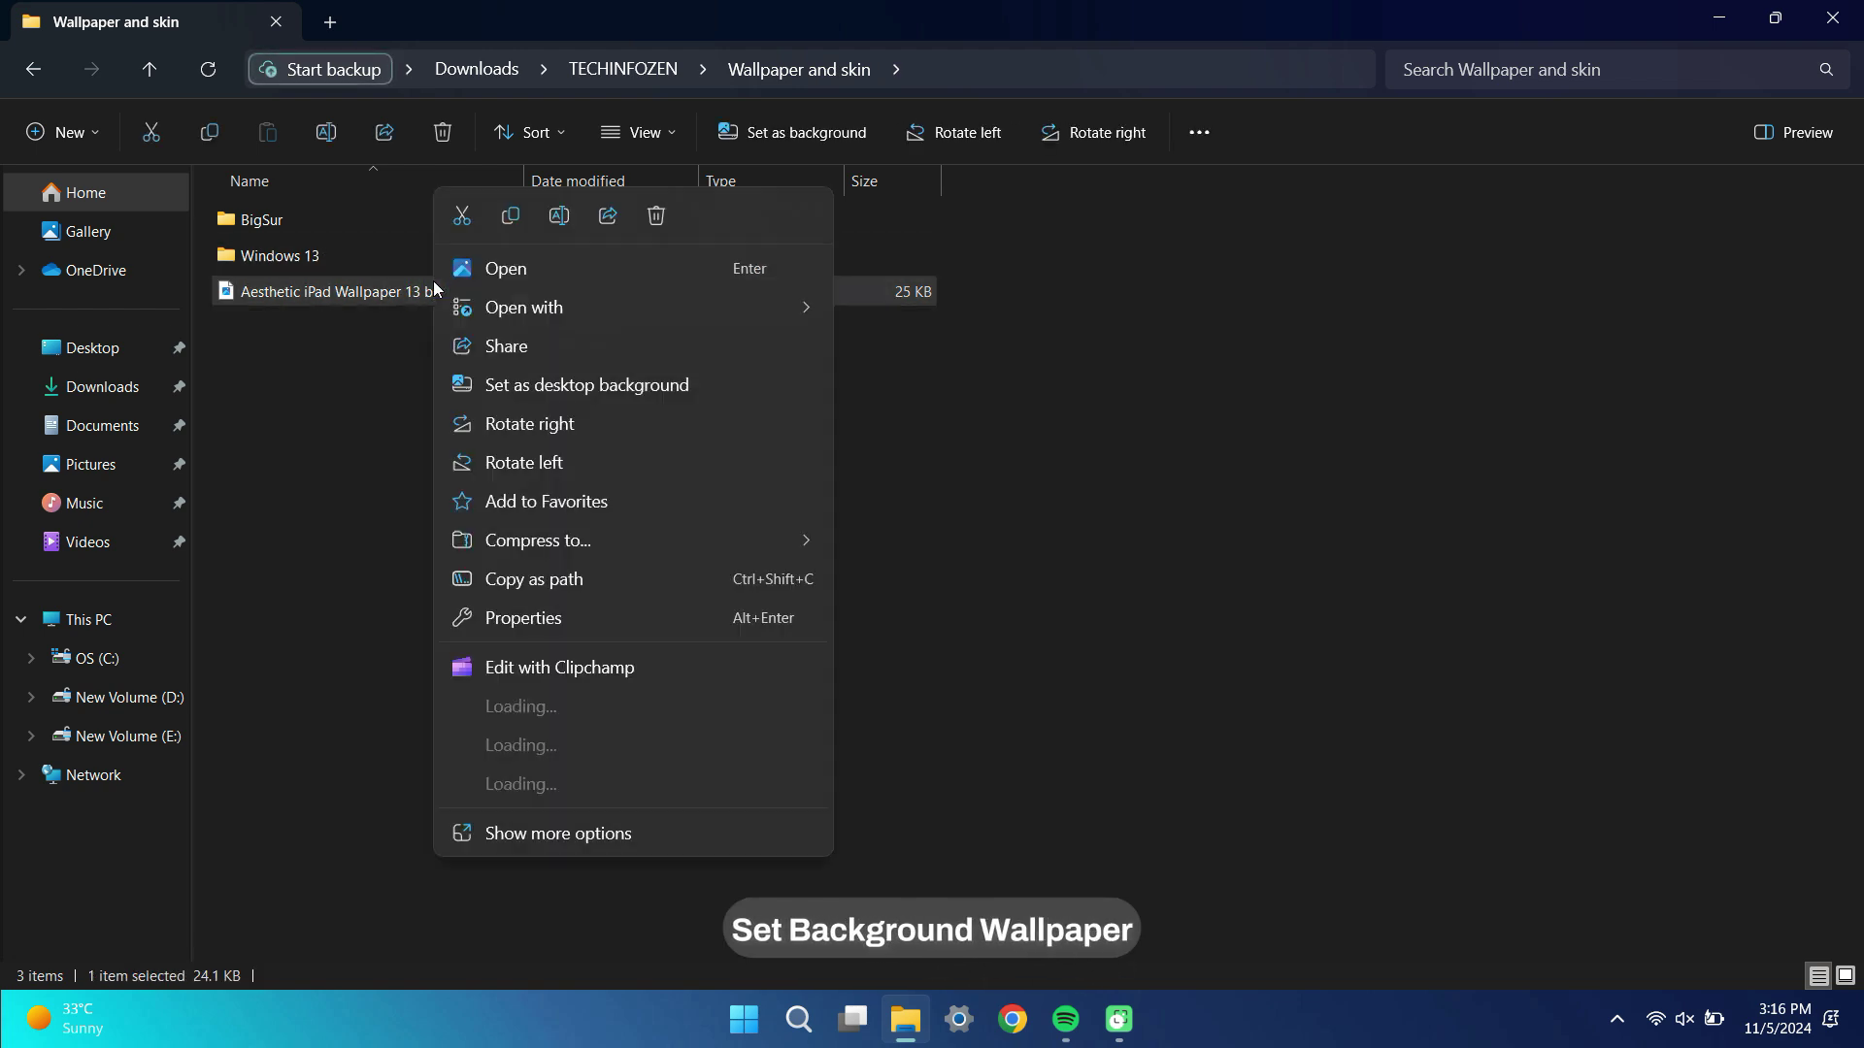
{"action": "left_click", "coordinate": [558, 386]}
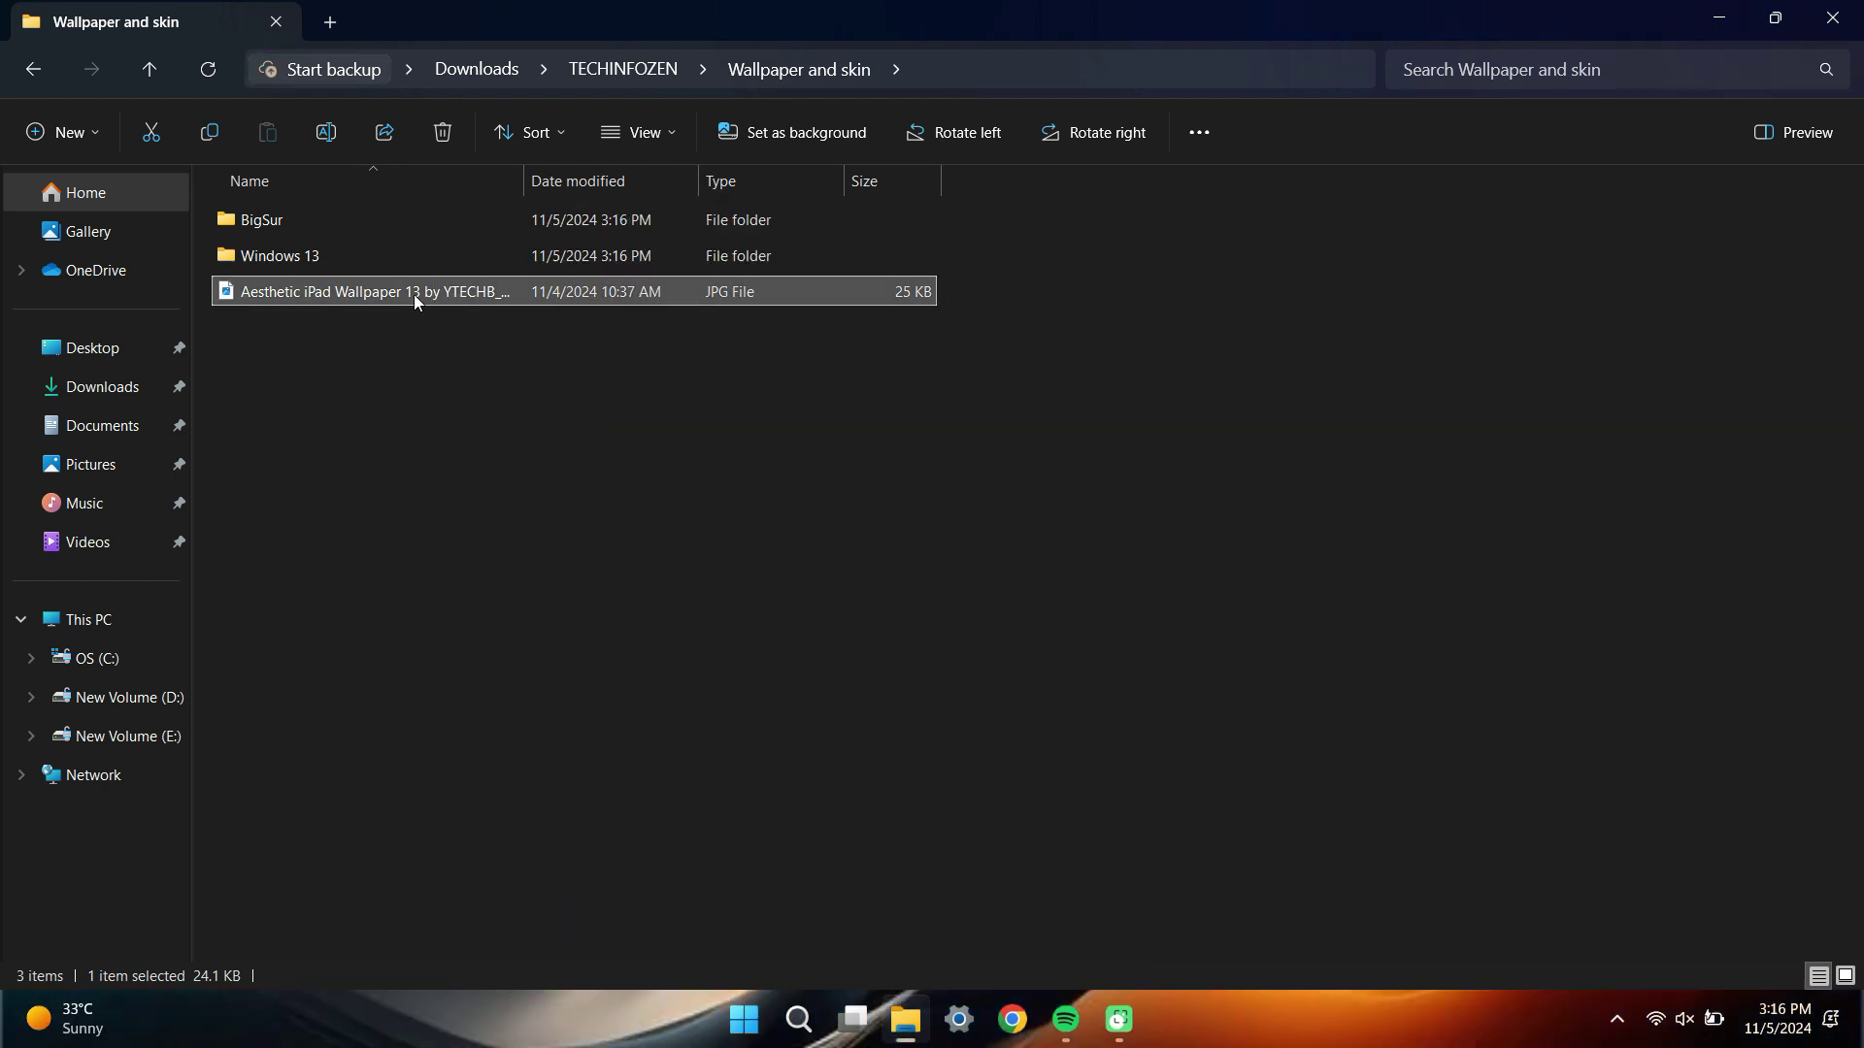
Copy the BigSur and Windows 13 skin folders from the extracted Wallpaper and skin folder
{"action": "left_click", "coordinate": [322, 219]}
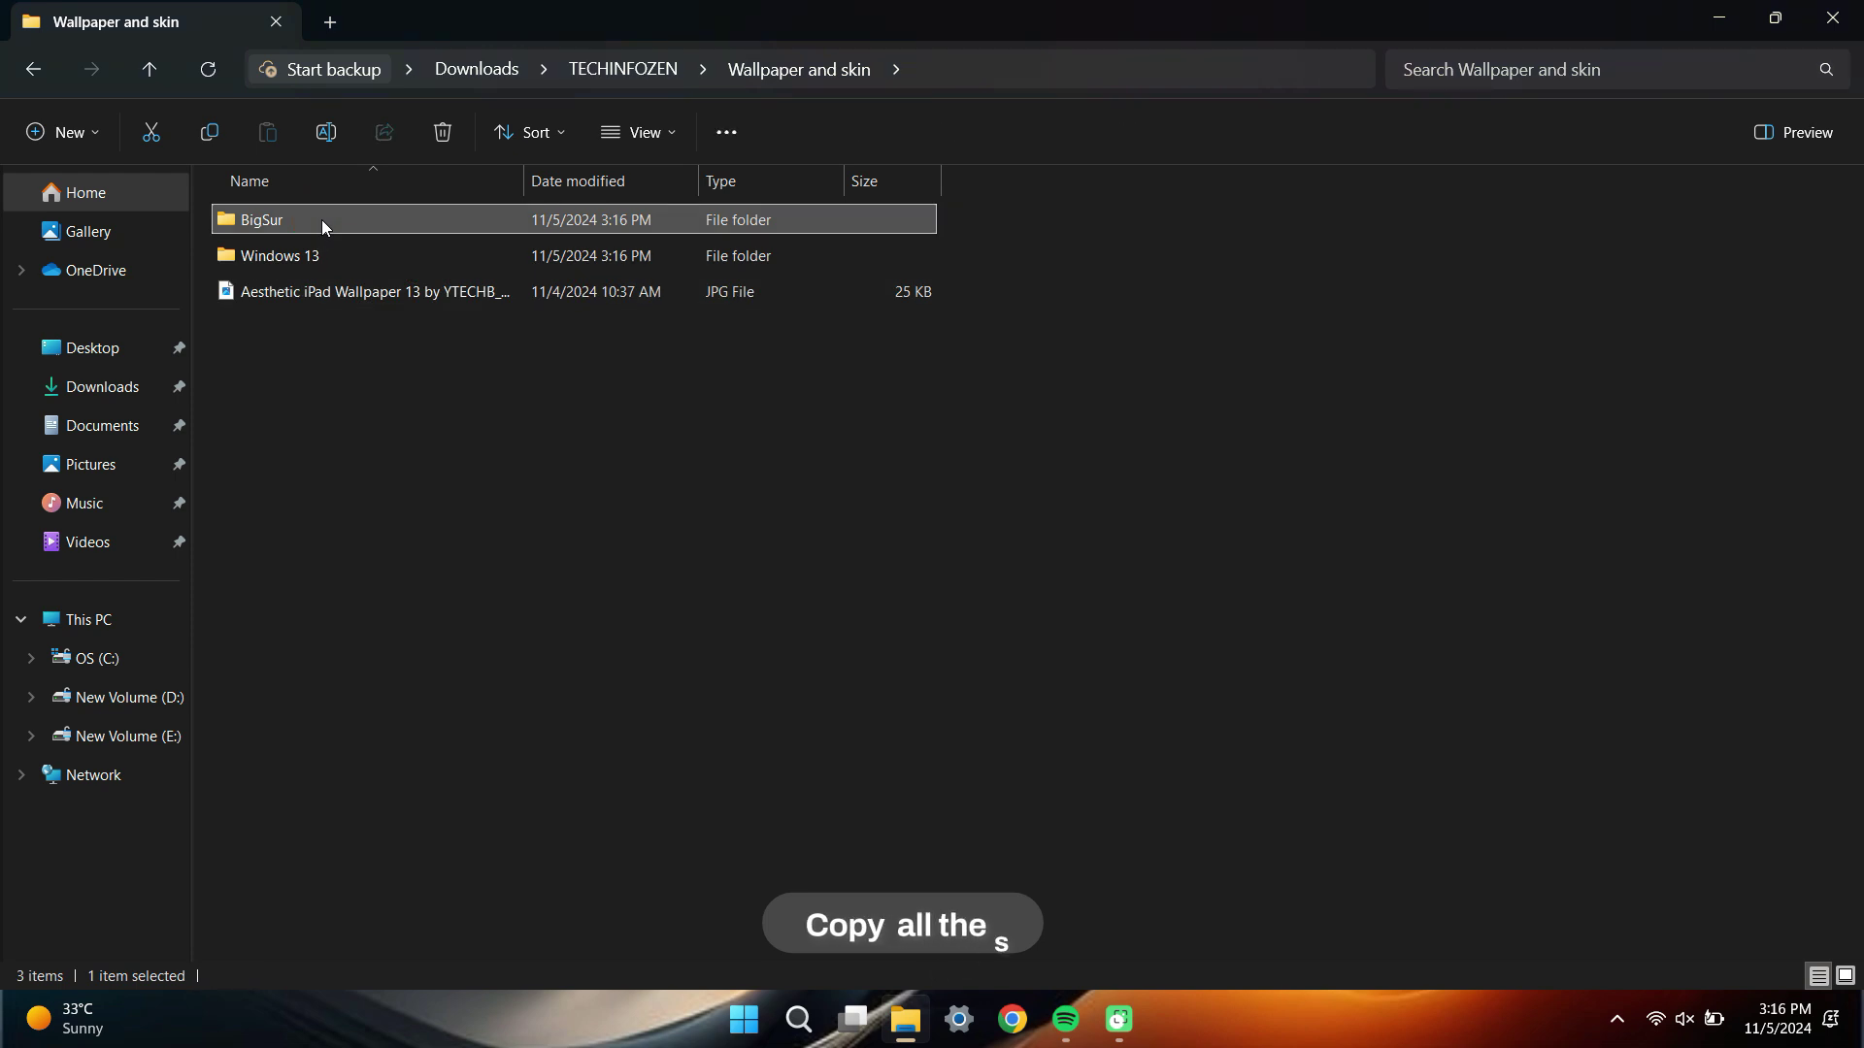
{"action": "key", "text": "shift+Down"}
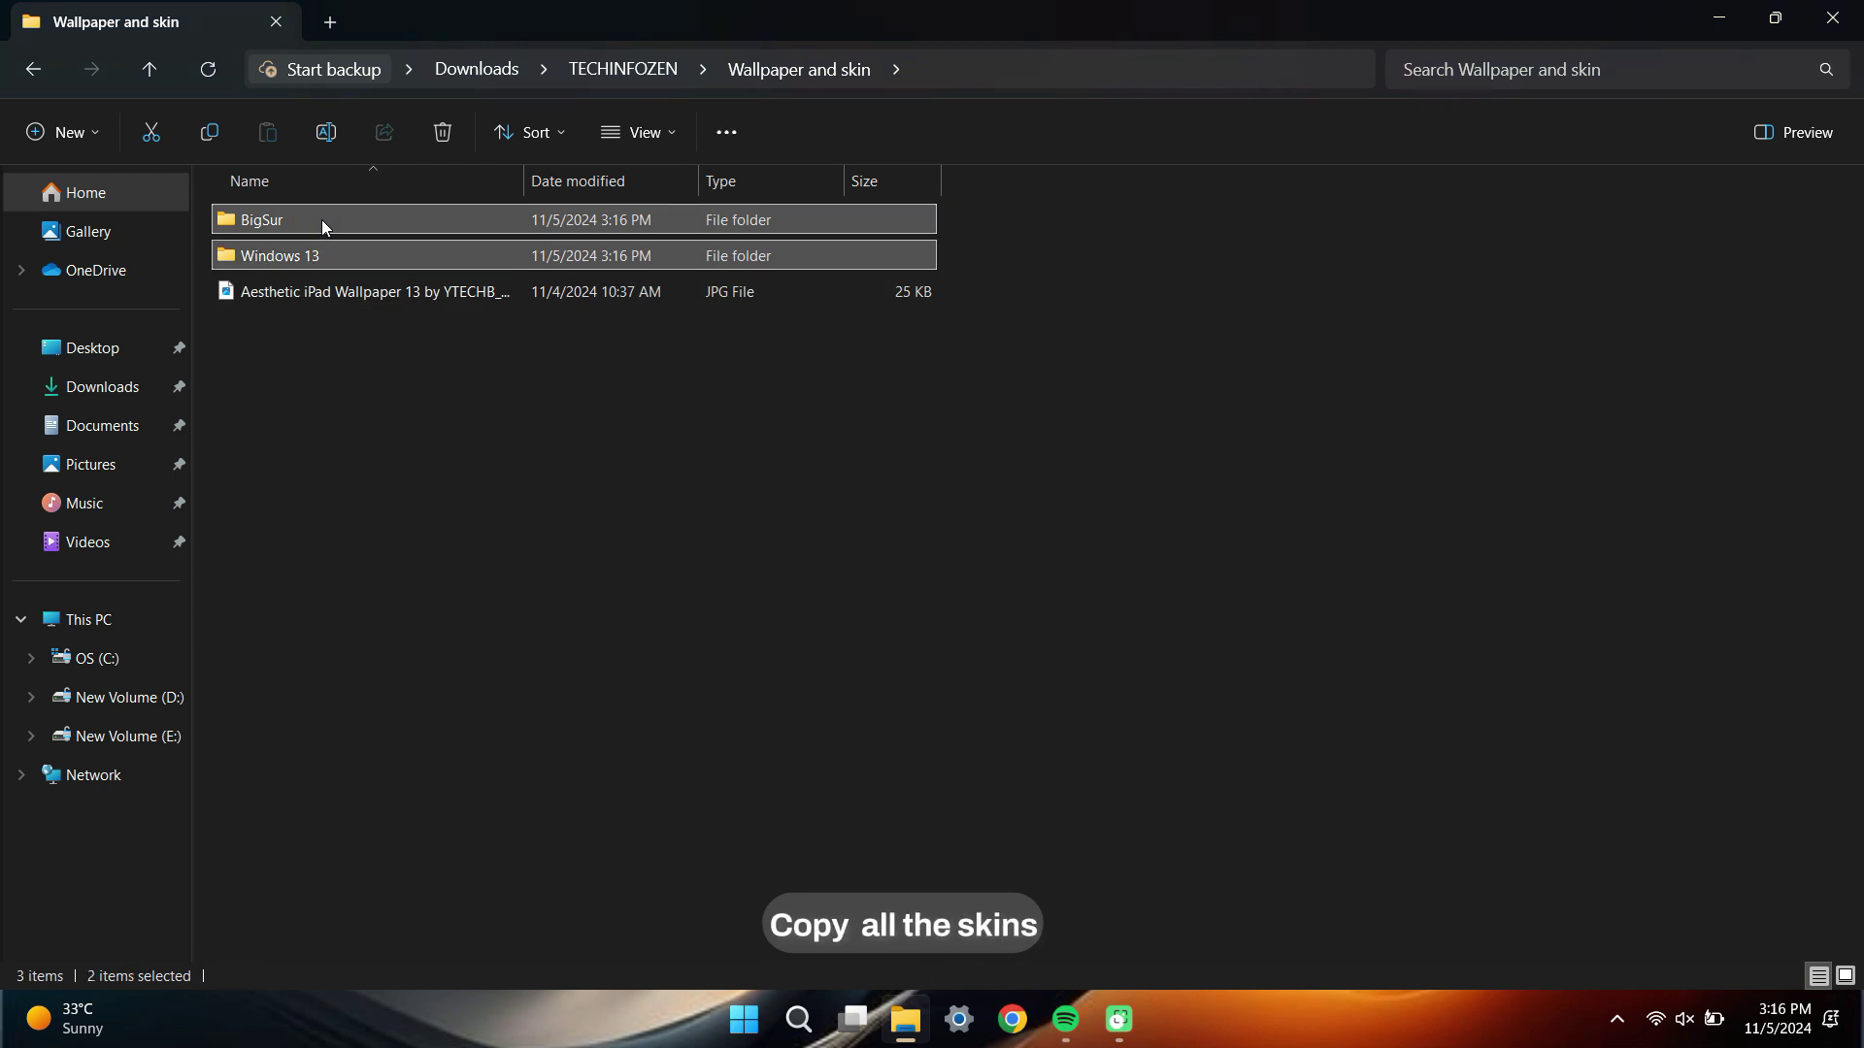
{"action": "right_click", "coordinate": [323, 220]}
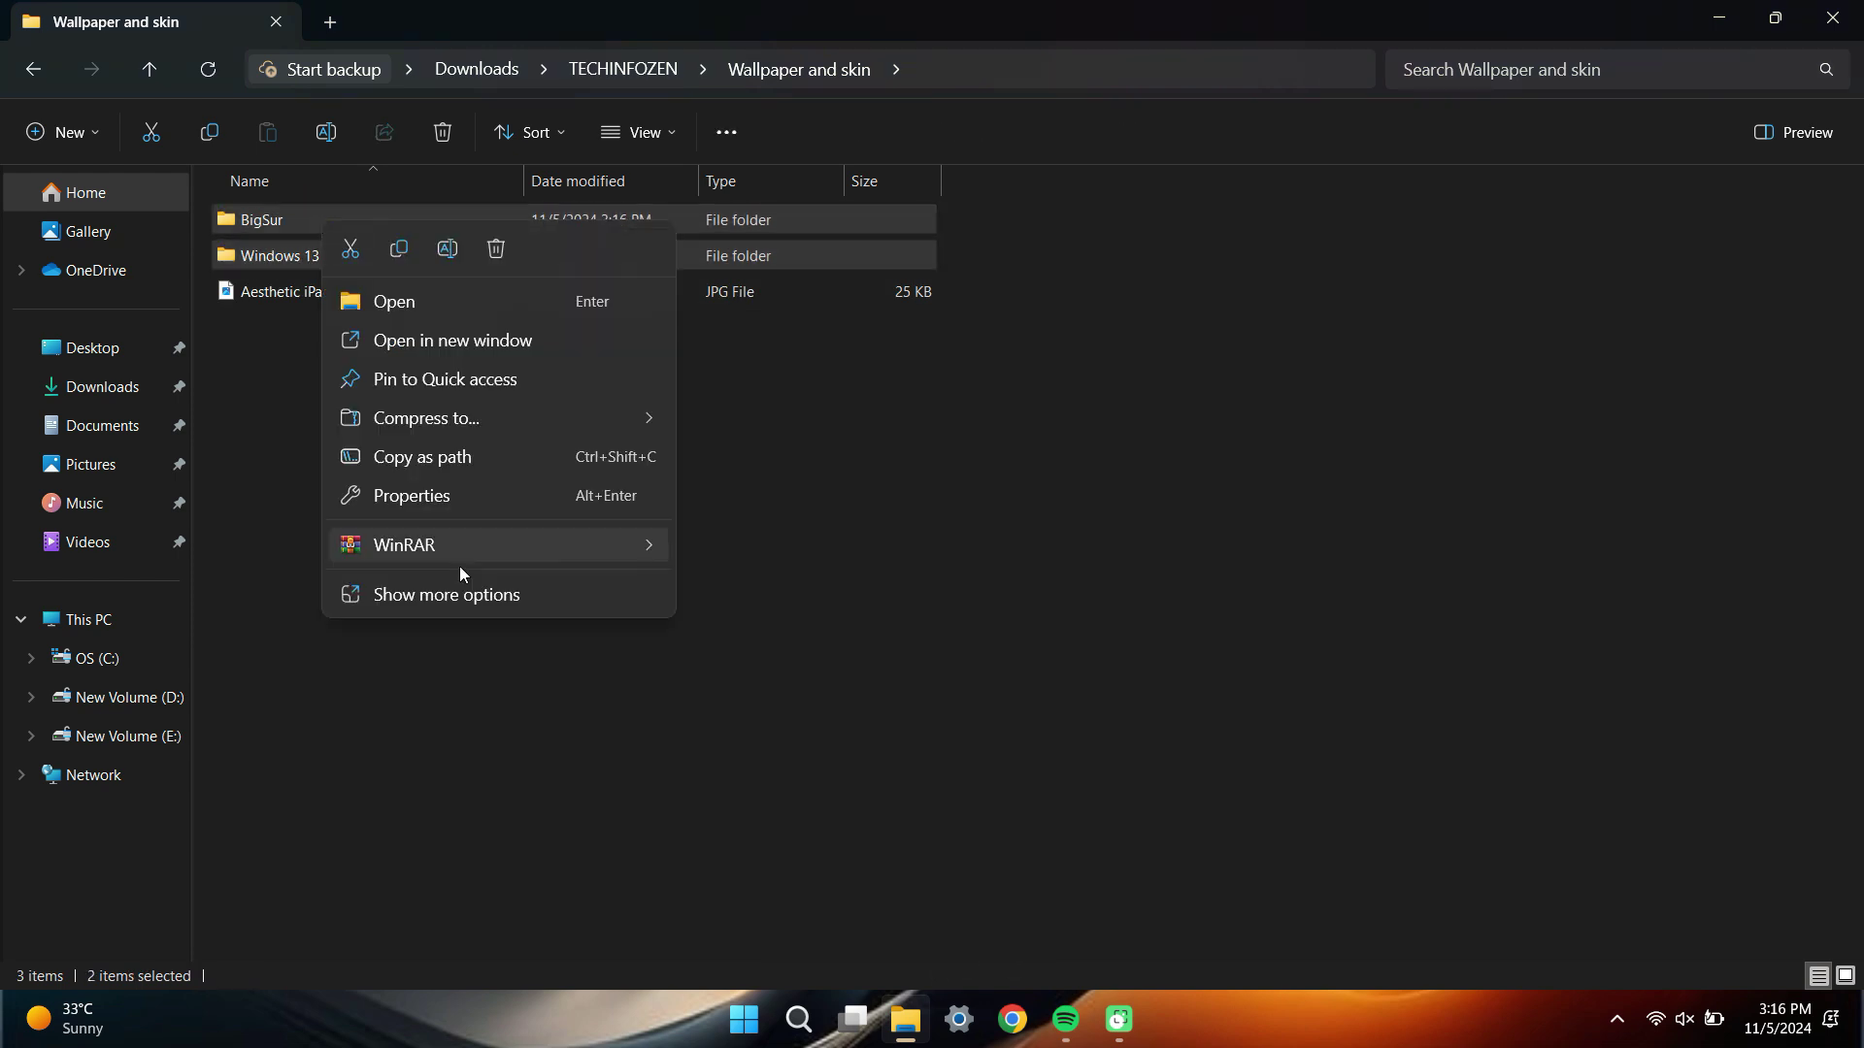
{"action": "left_click", "coordinate": [454, 582]}
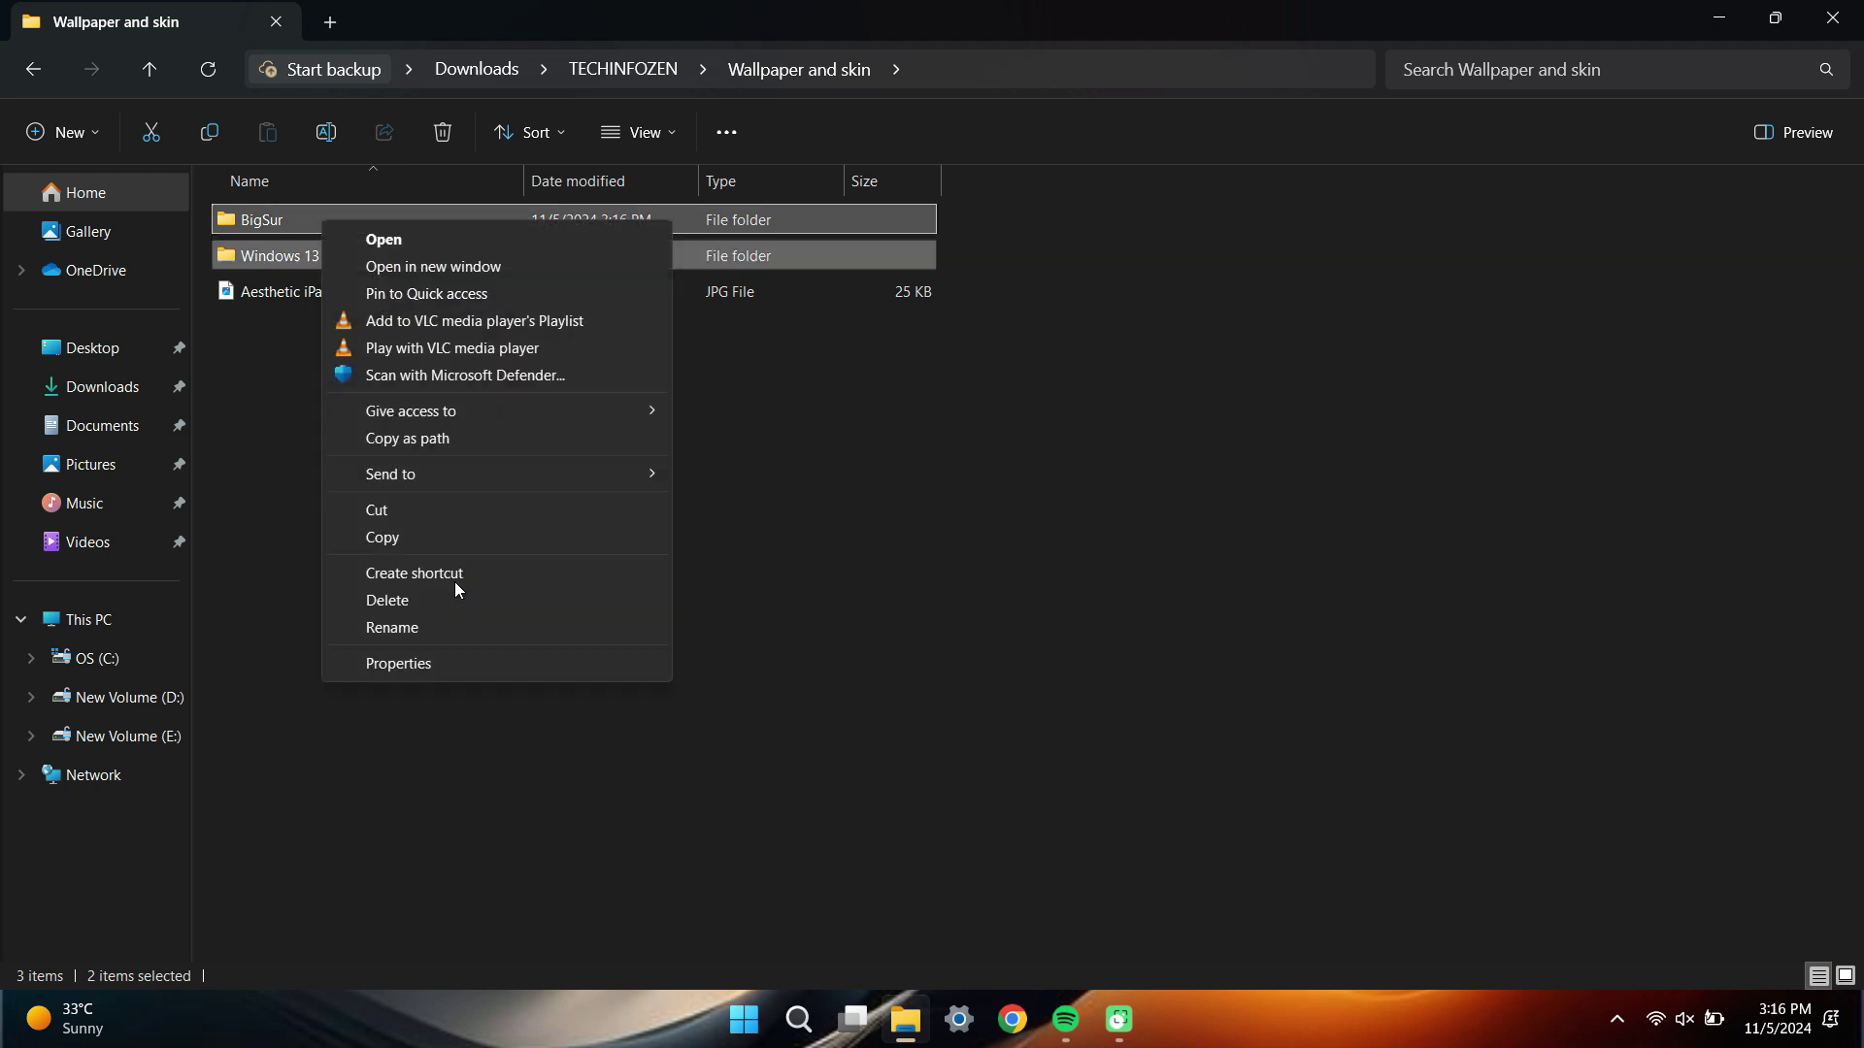
{"action": "left_click", "coordinate": [419, 538]}
Paste the copied skin folders into the Skins folder under Documents\Rainmeter
{"action": "left_click", "coordinate": [136, 425]}
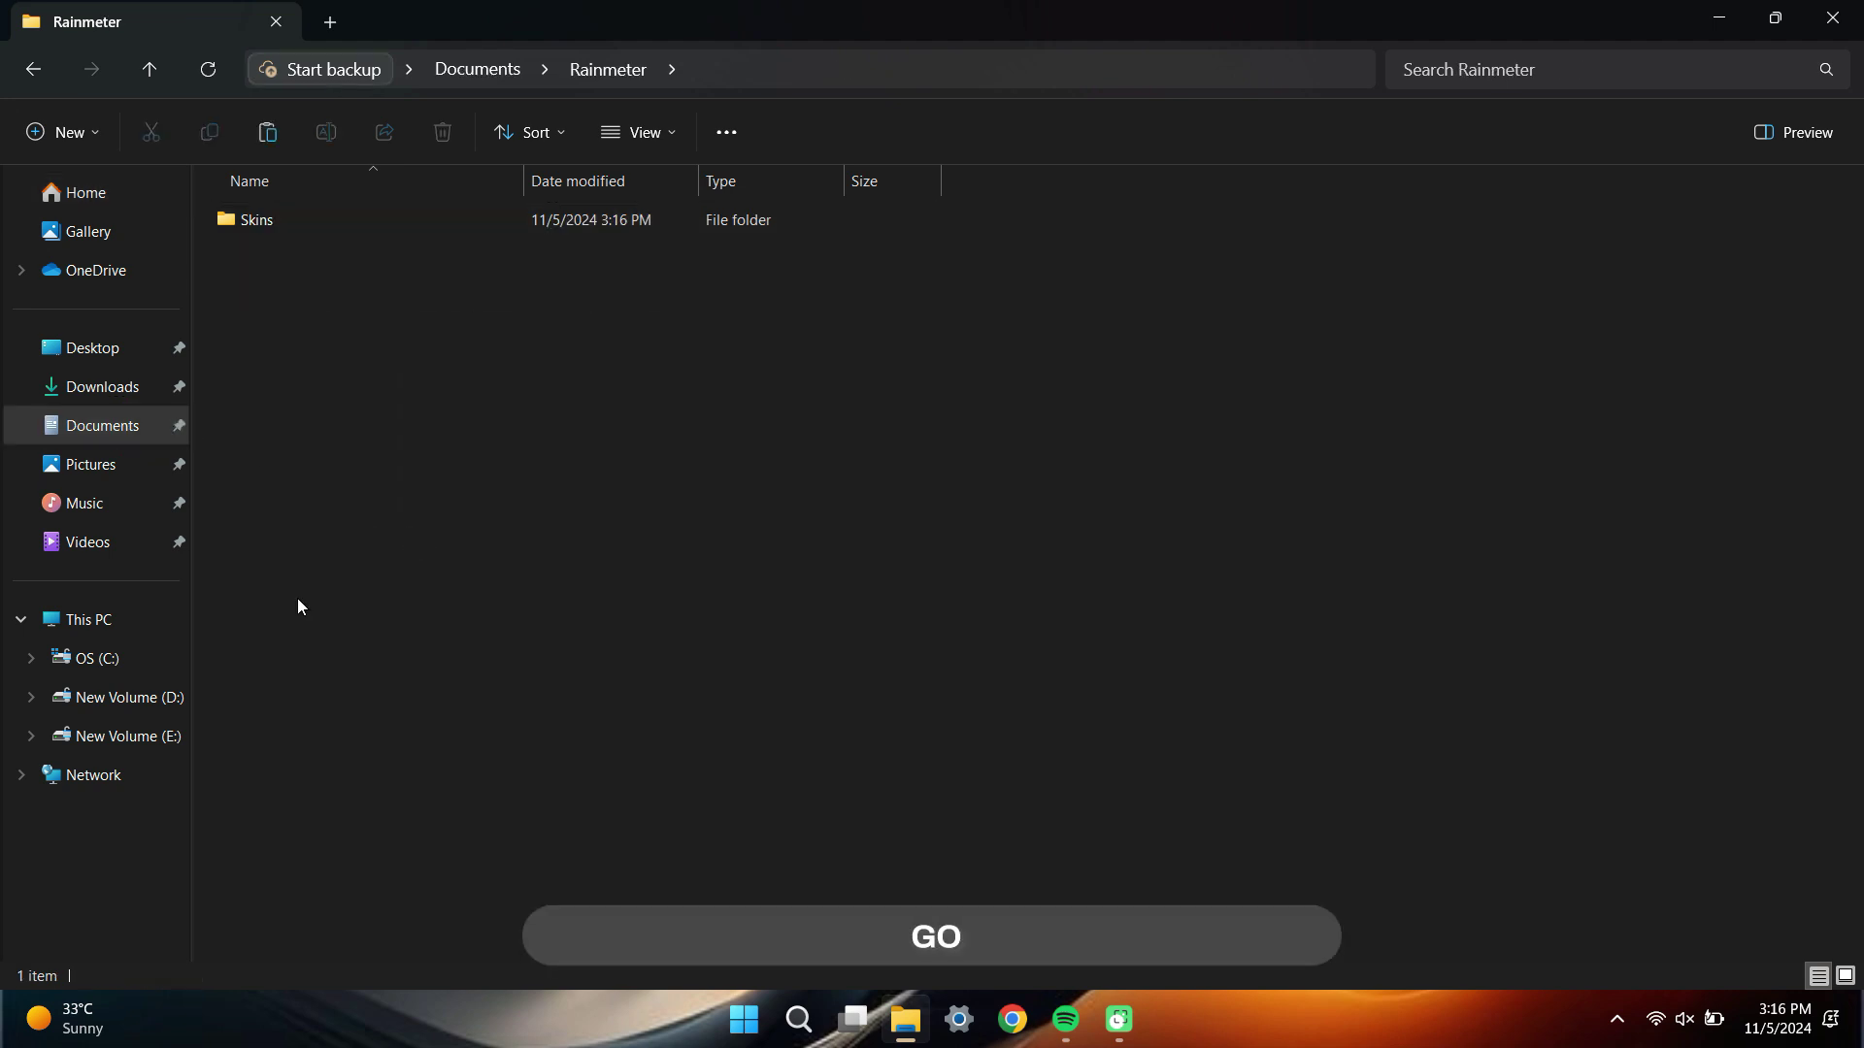
{"action": "double_click", "coordinate": [282, 225]}
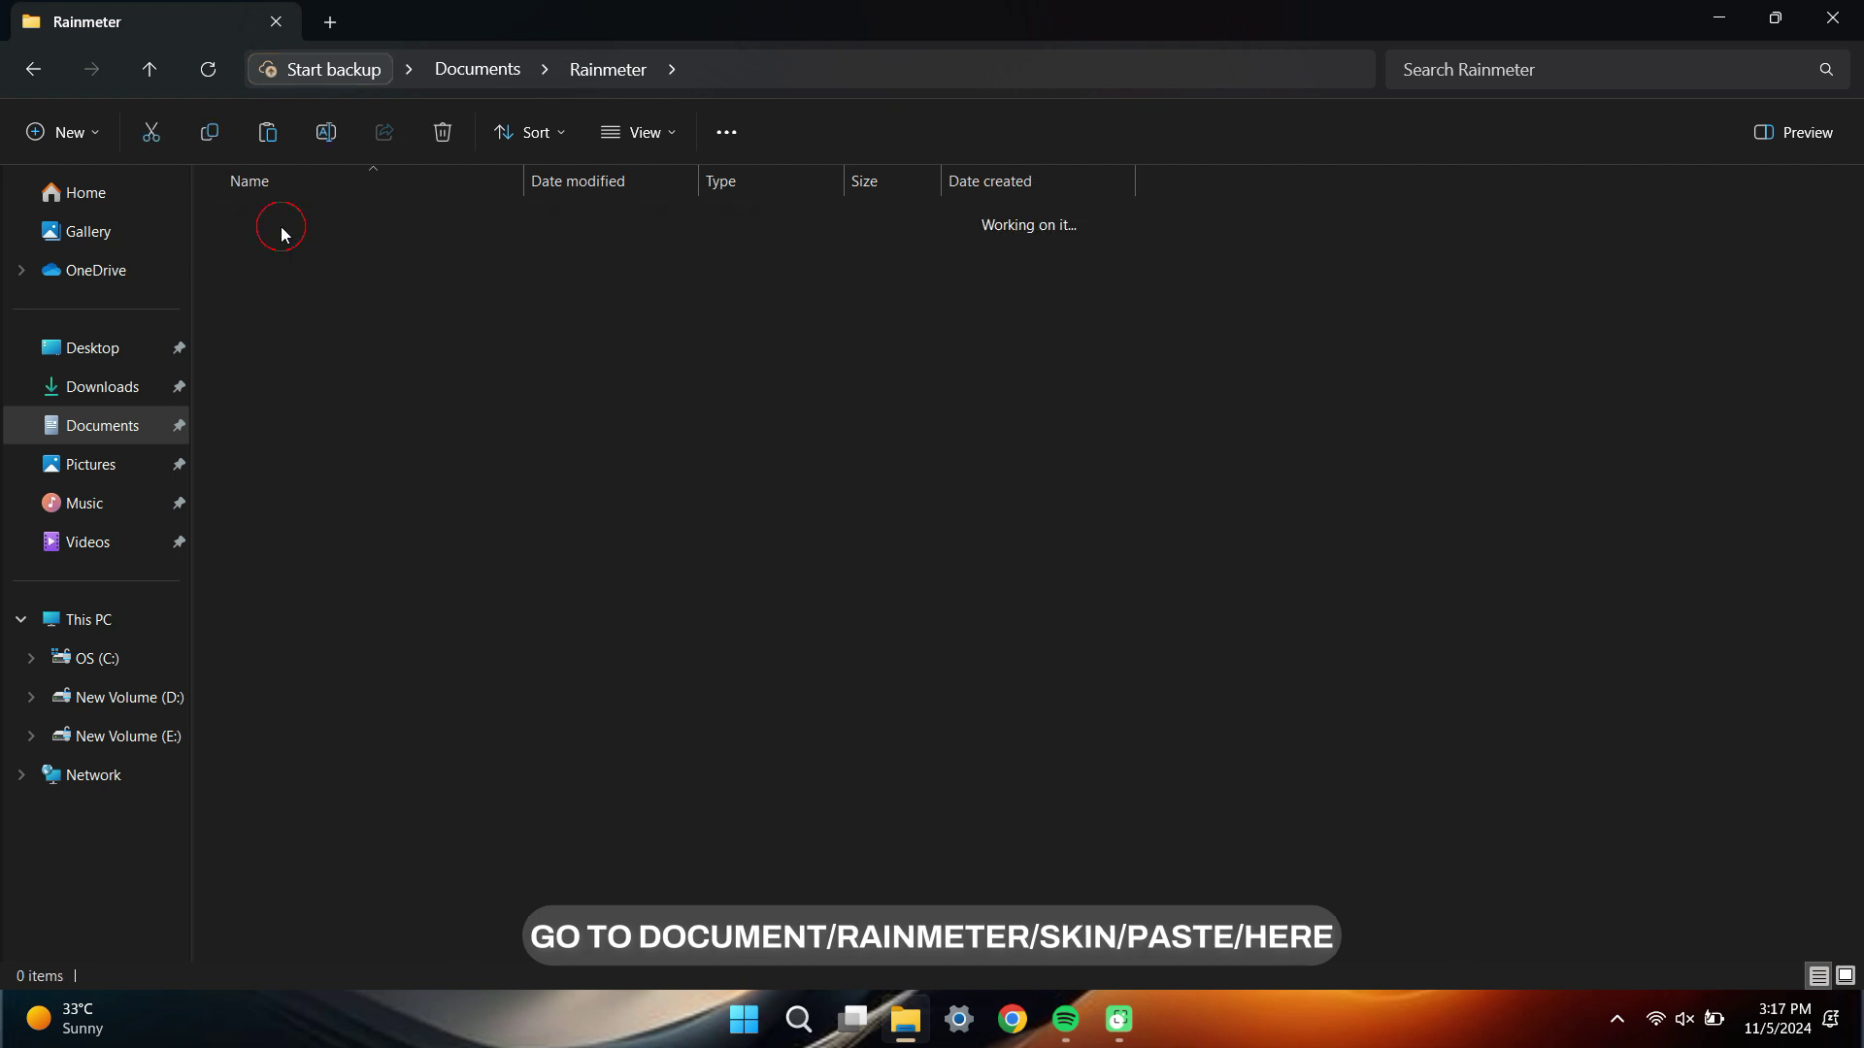
{"action": "right_click", "coordinate": [360, 396]}
{"action": "left_click", "coordinate": [493, 737]}
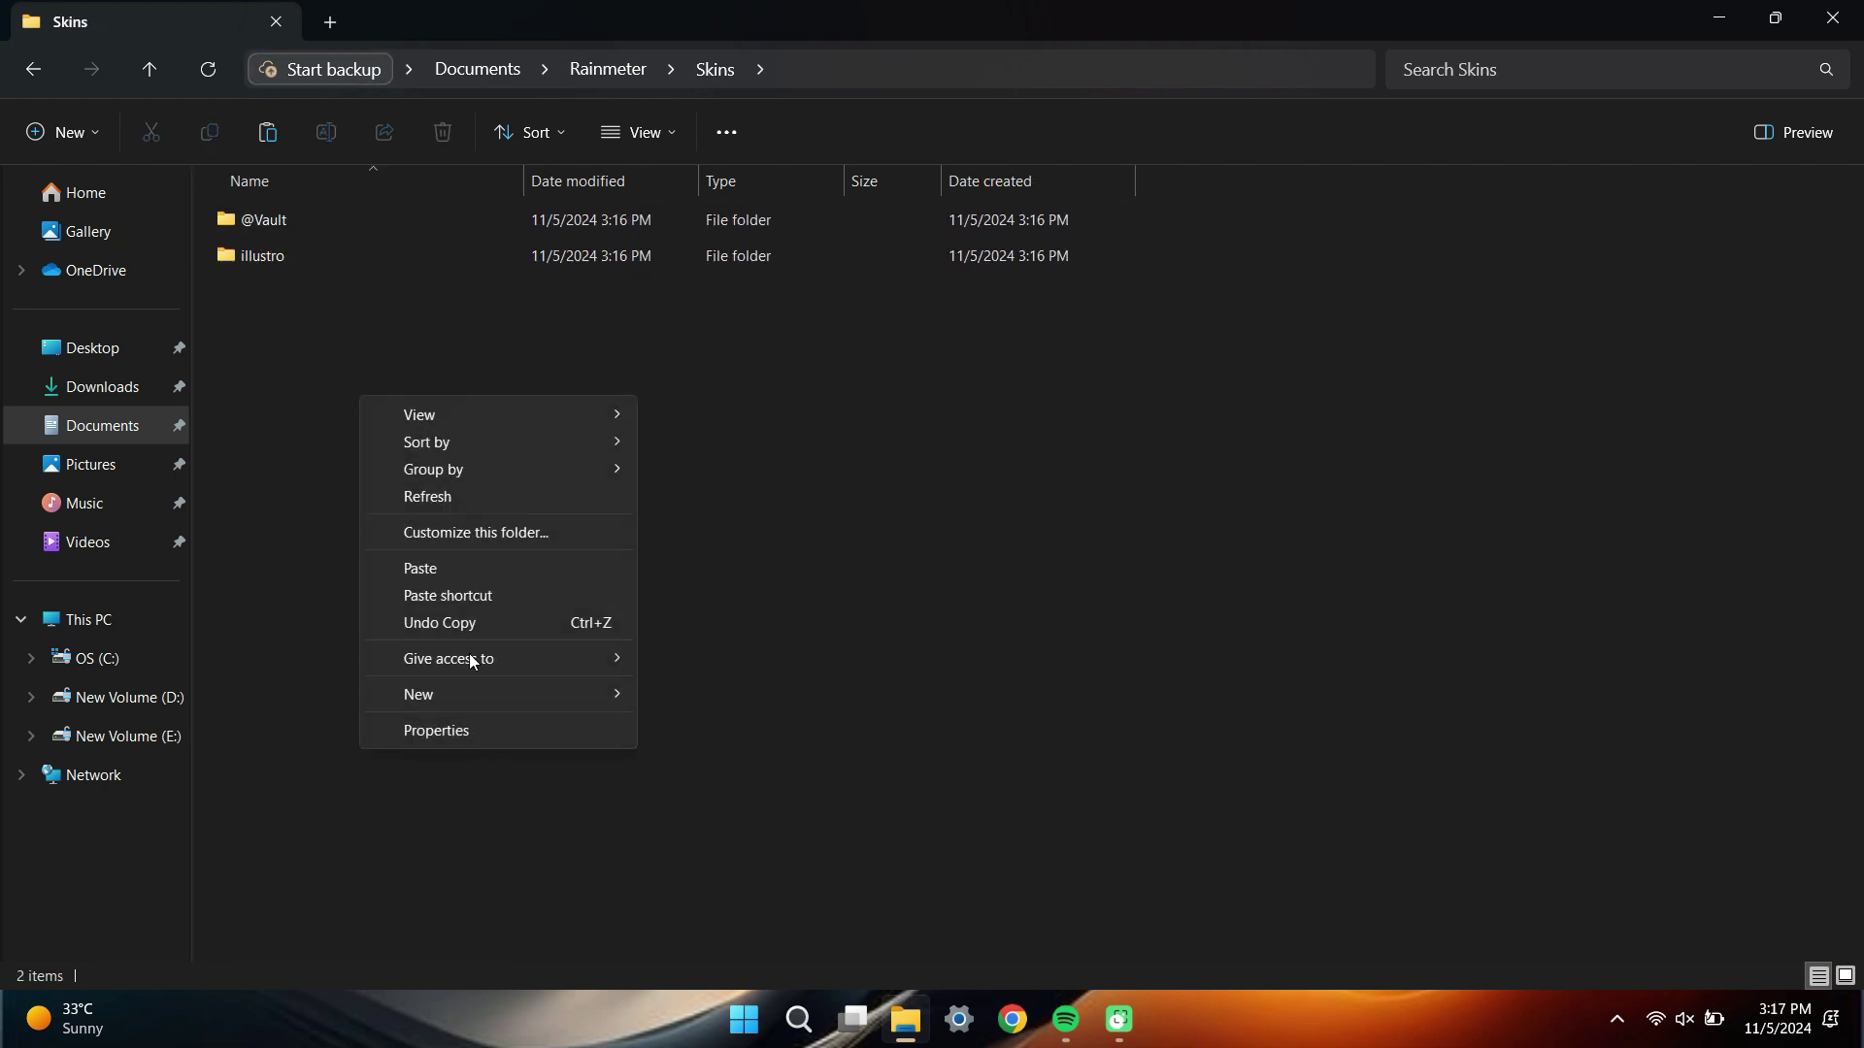
{"action": "left_click", "coordinate": [442, 571]}
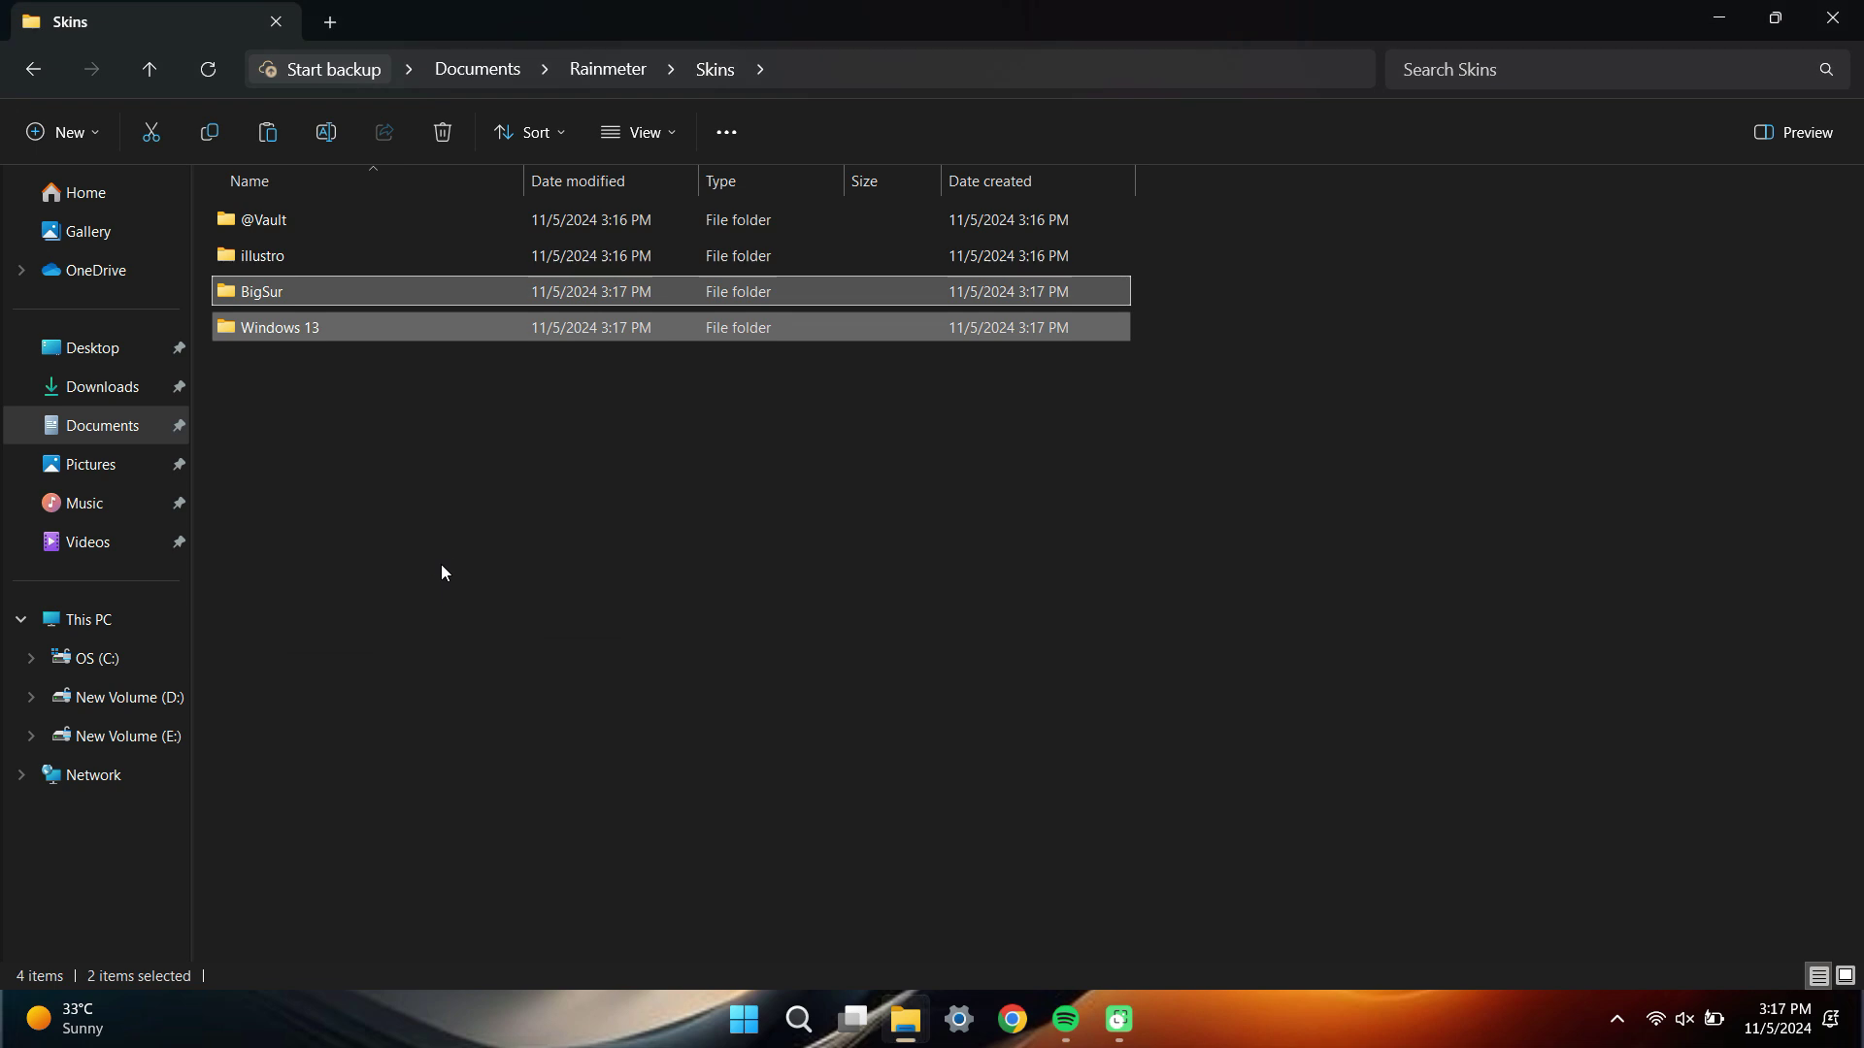
{"action": "left_click", "coordinate": [442, 572]}
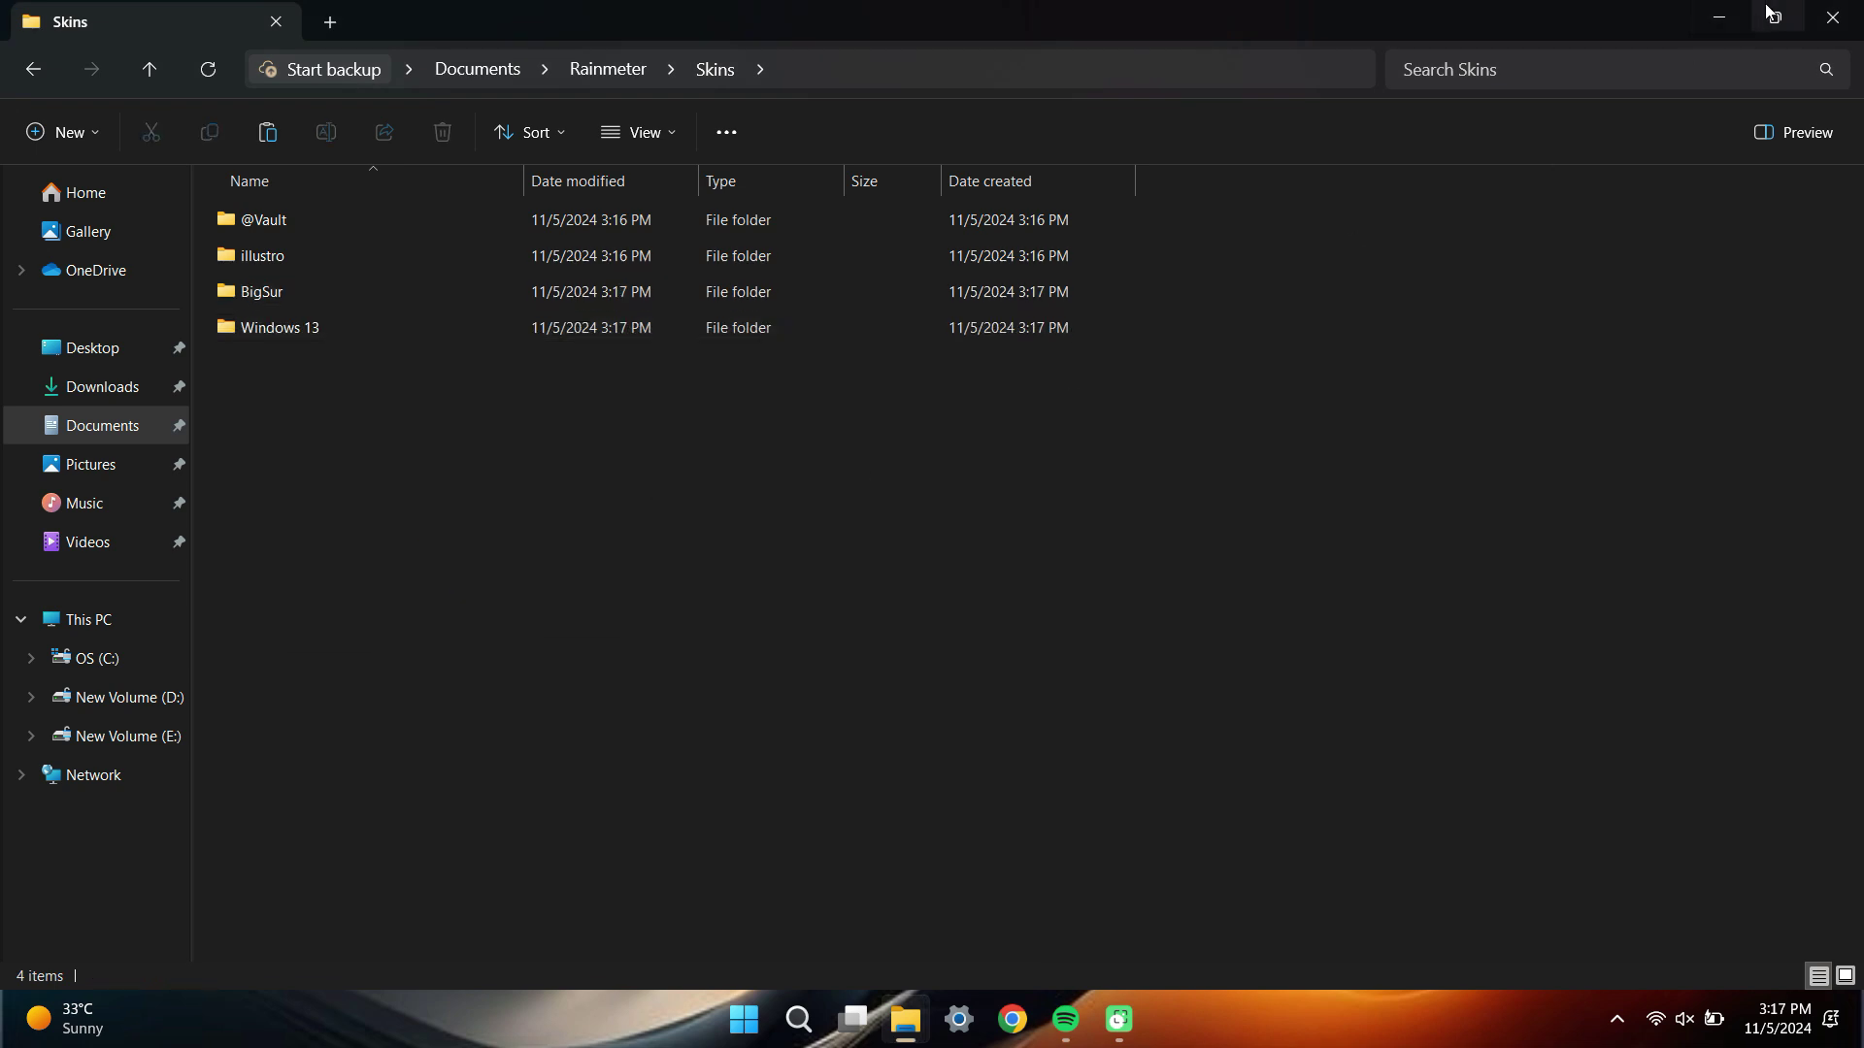
Minimize File Explorer and hide all the icons on the desktop
{"action": "left_click", "coordinate": [1719, 18]}
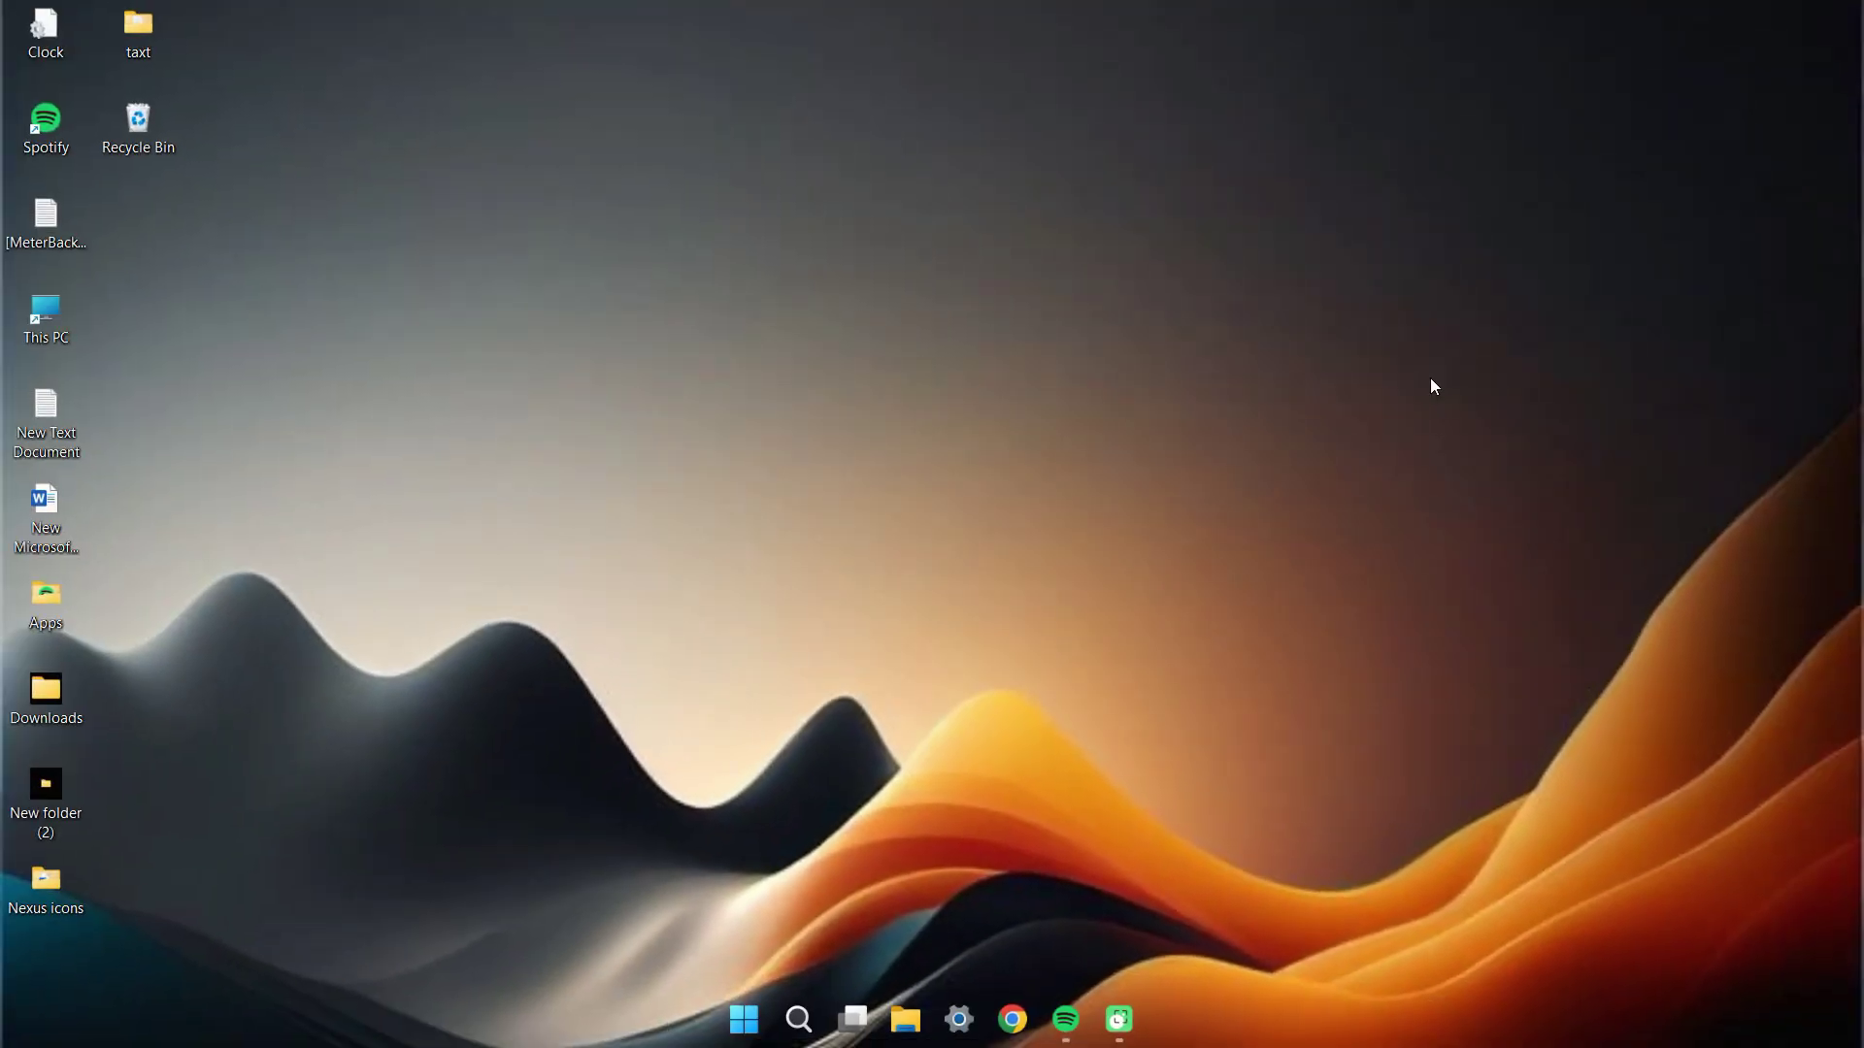
{"action": "right_click", "coordinate": [480, 404]}
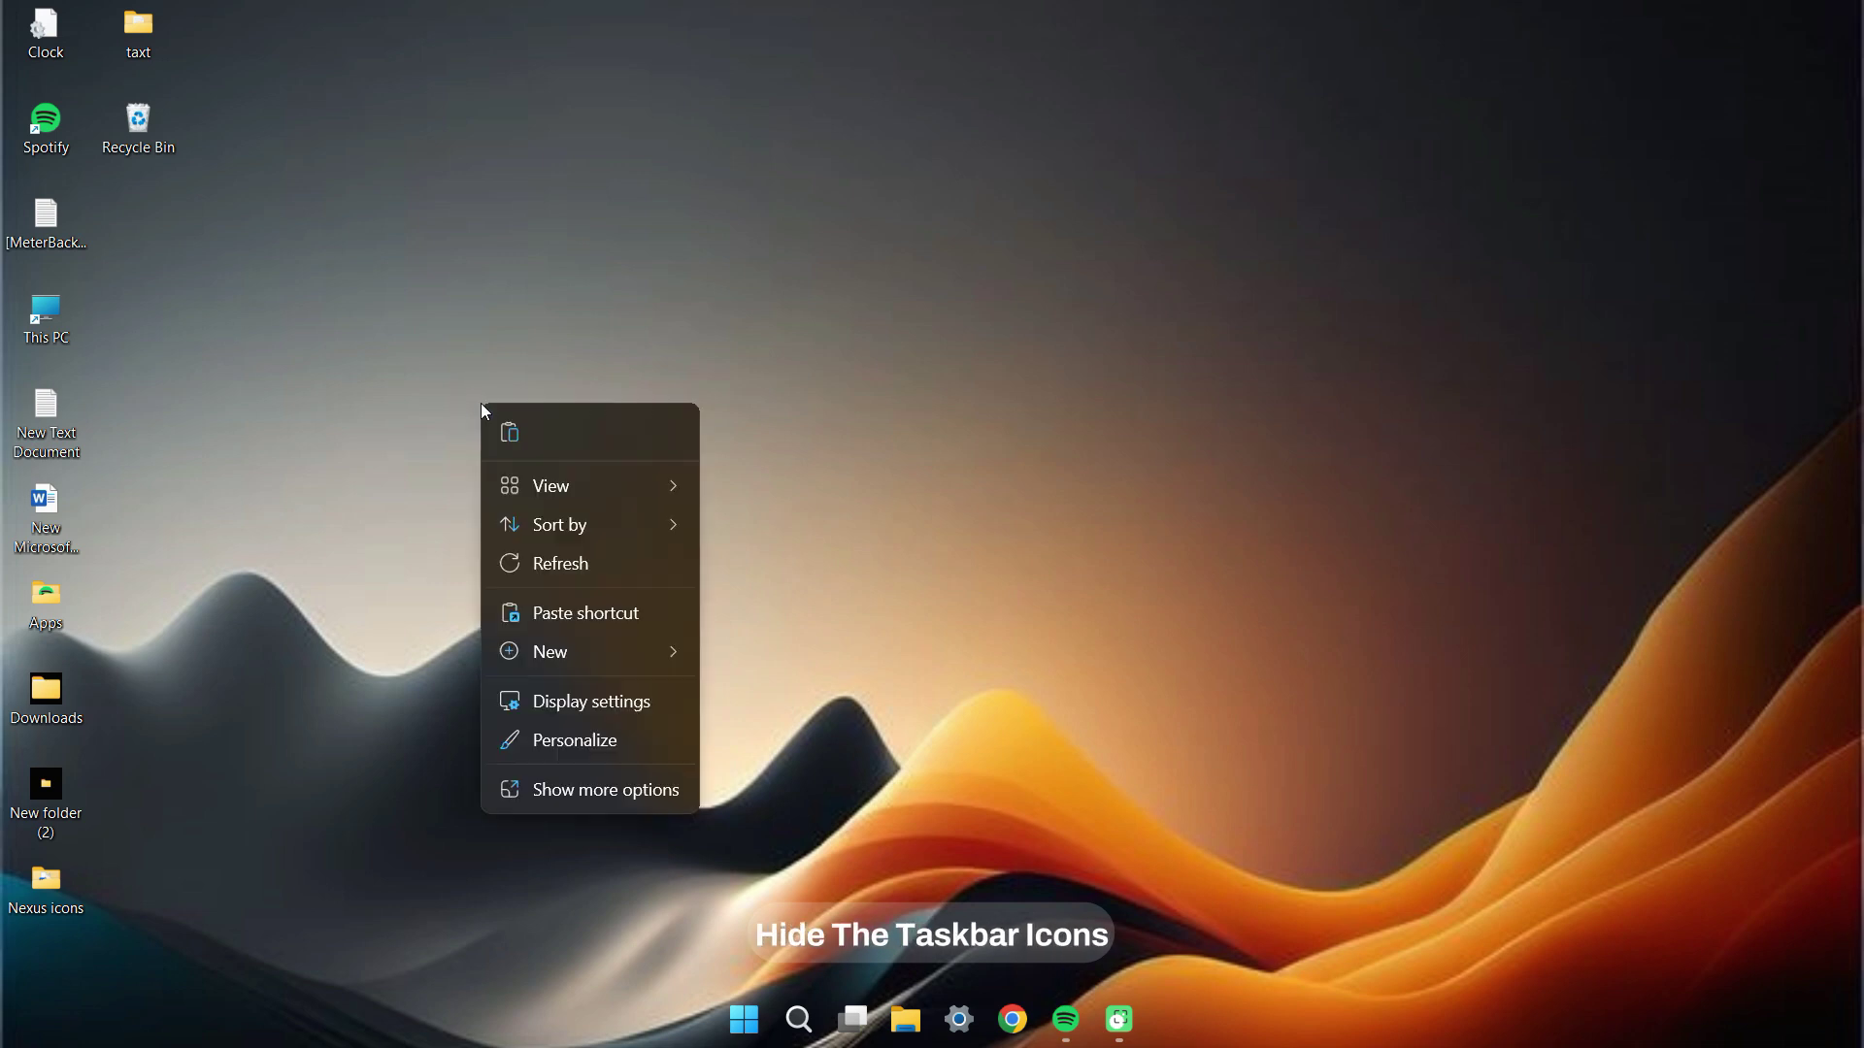
{"action": "mouse_move", "coordinate": [623, 488]}
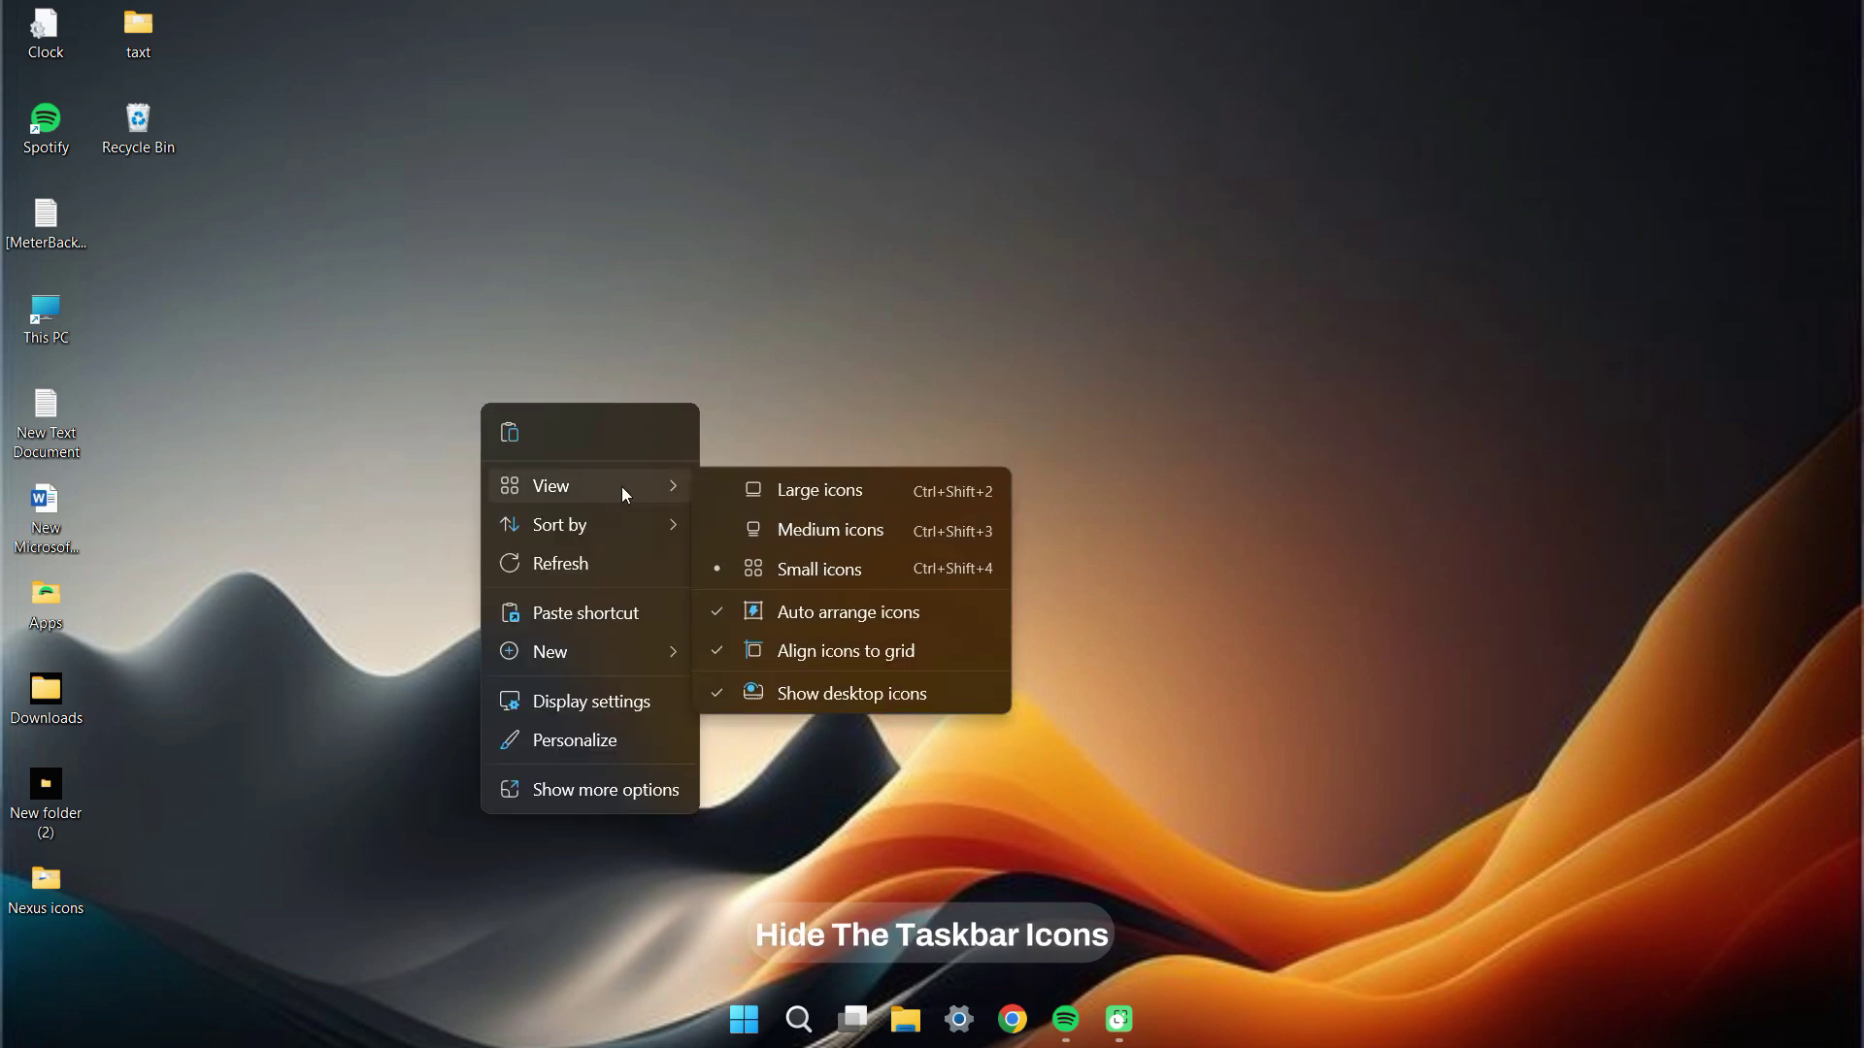
{"action": "left_click", "coordinate": [798, 695]}
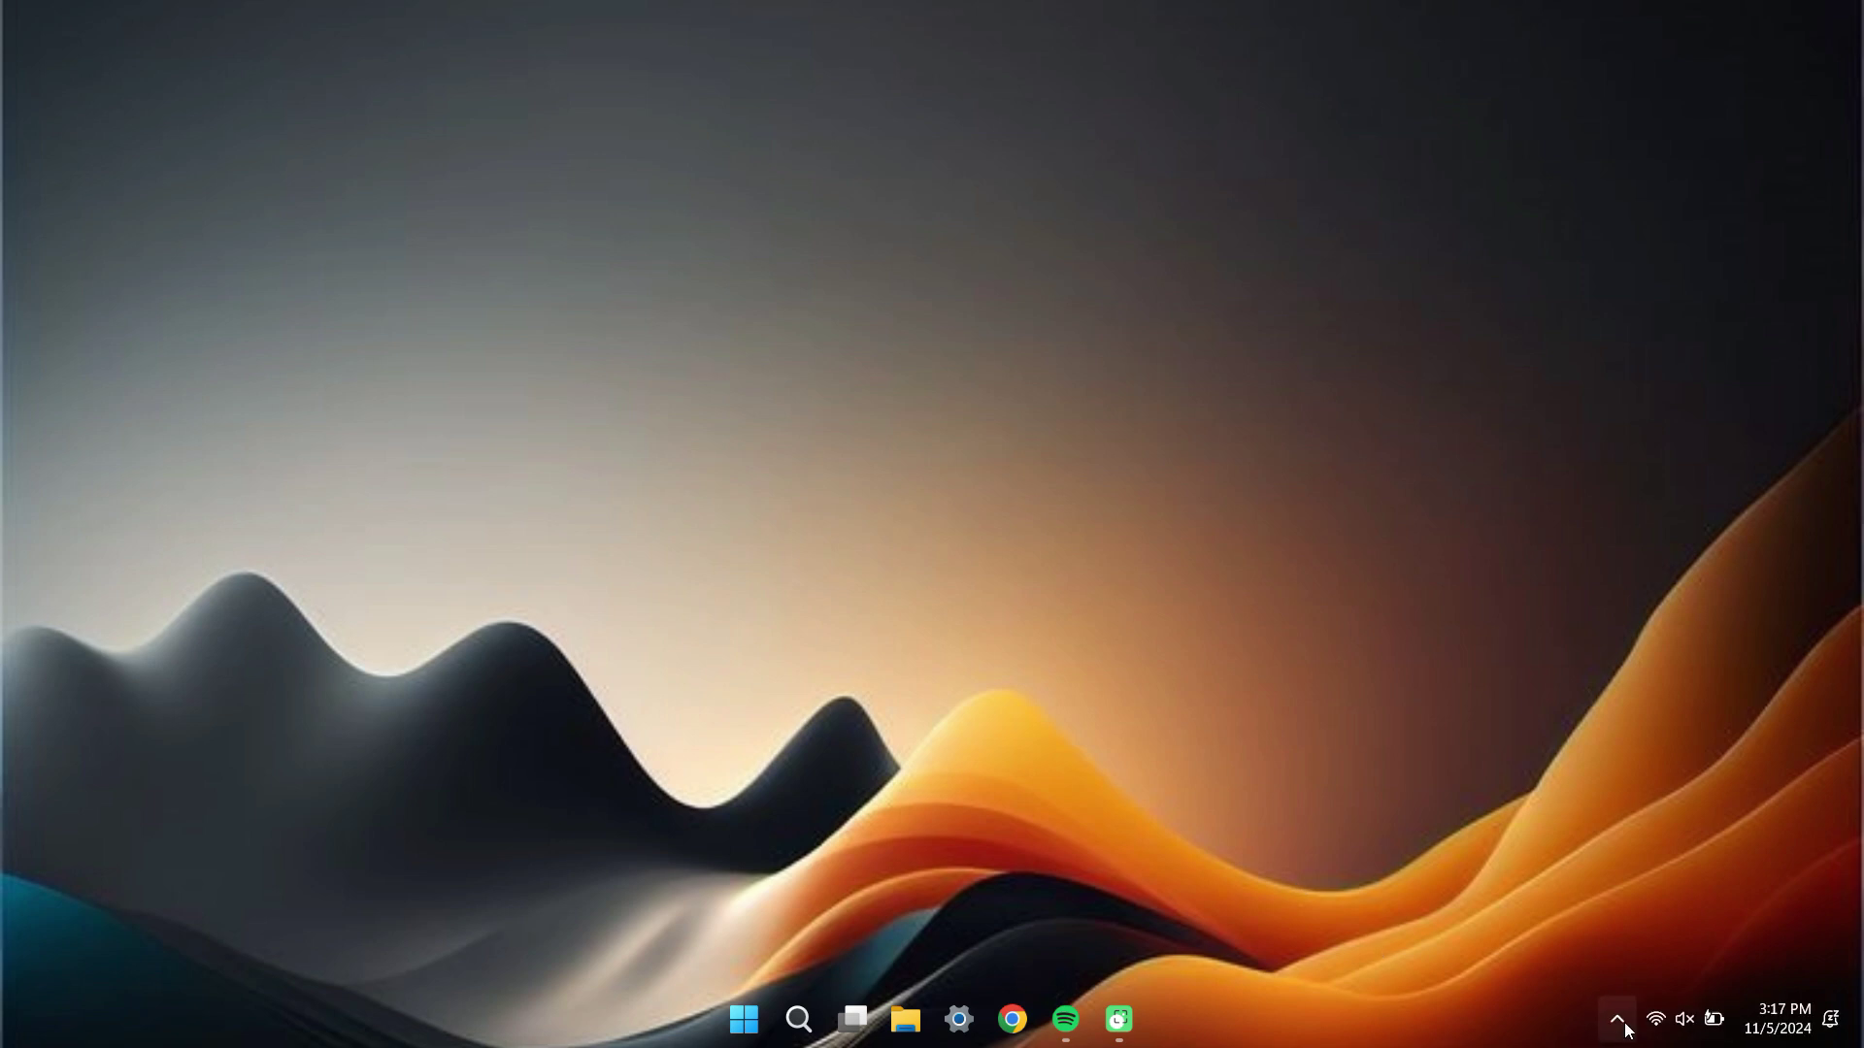
Open the Manage Rainmeter window from the system tray and load the BigSur Launcher.ini skin
{"action": "left_click", "coordinate": [1620, 1021]}
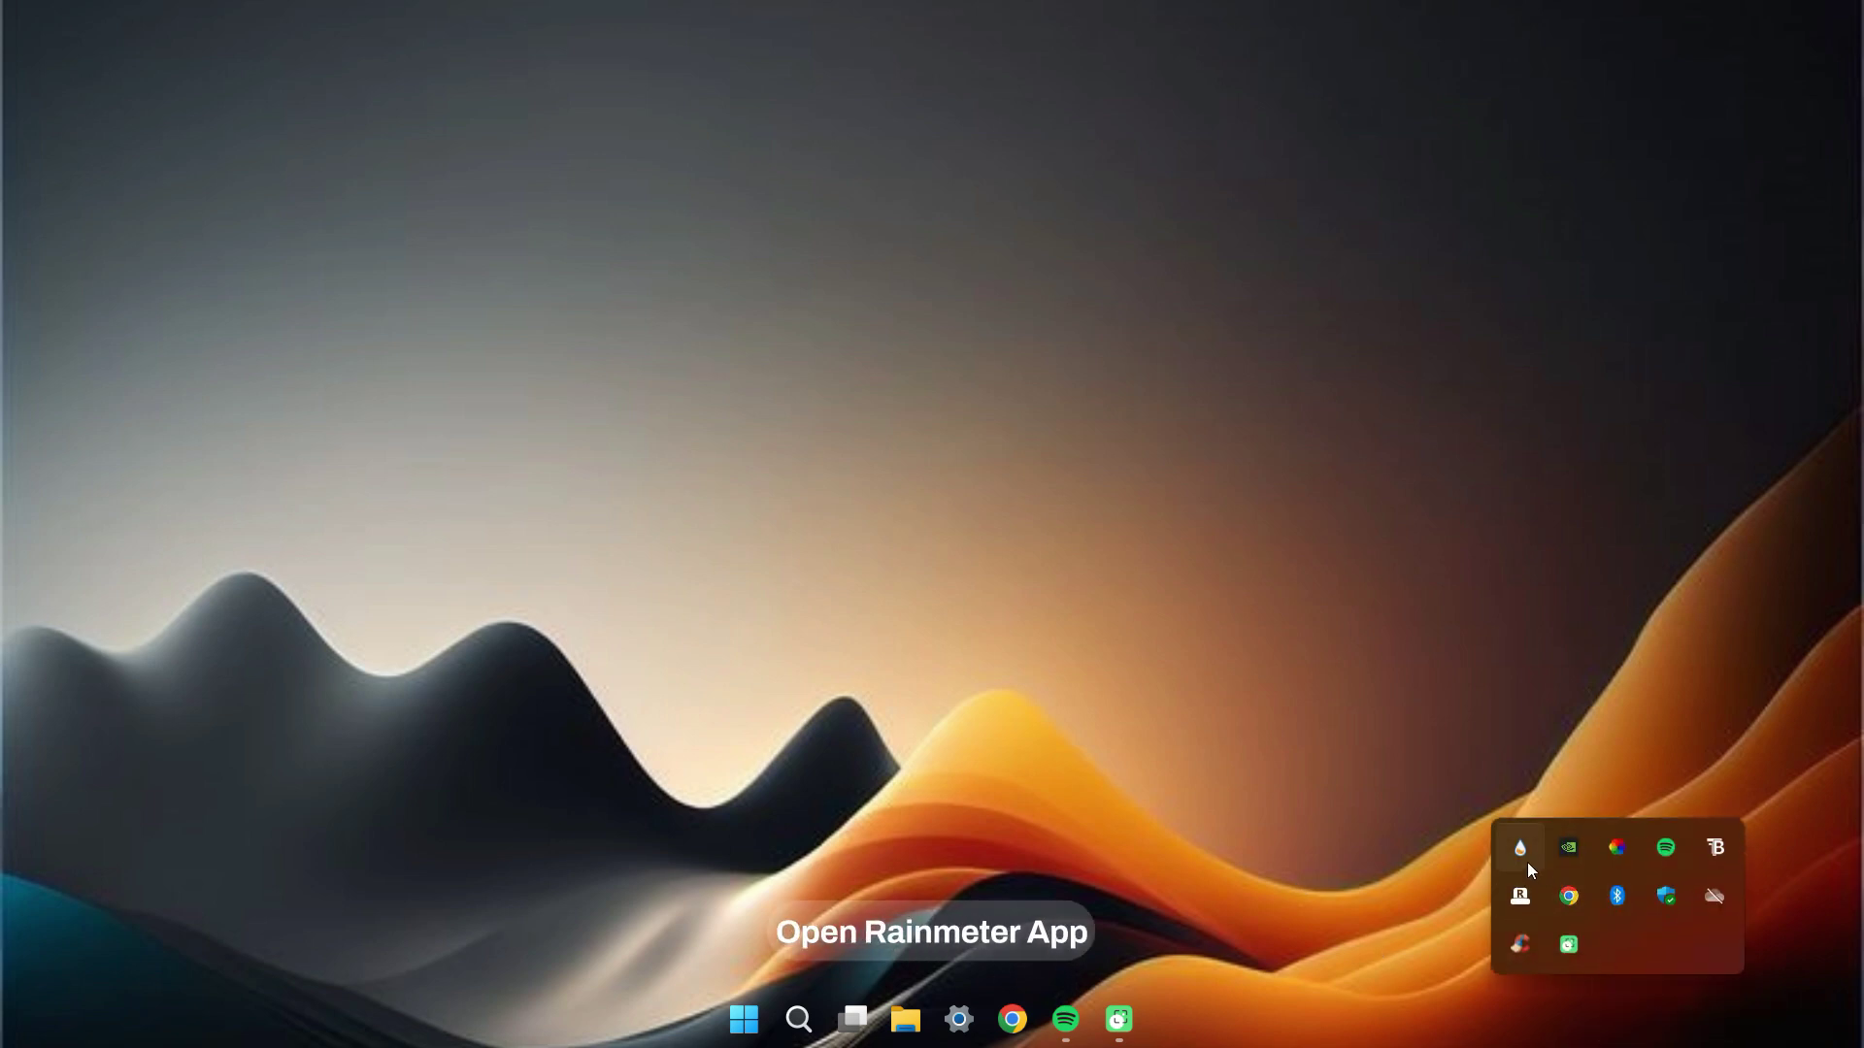
{"action": "right_click", "coordinate": [1528, 864]}
{"action": "left_click", "coordinate": [1600, 543]}
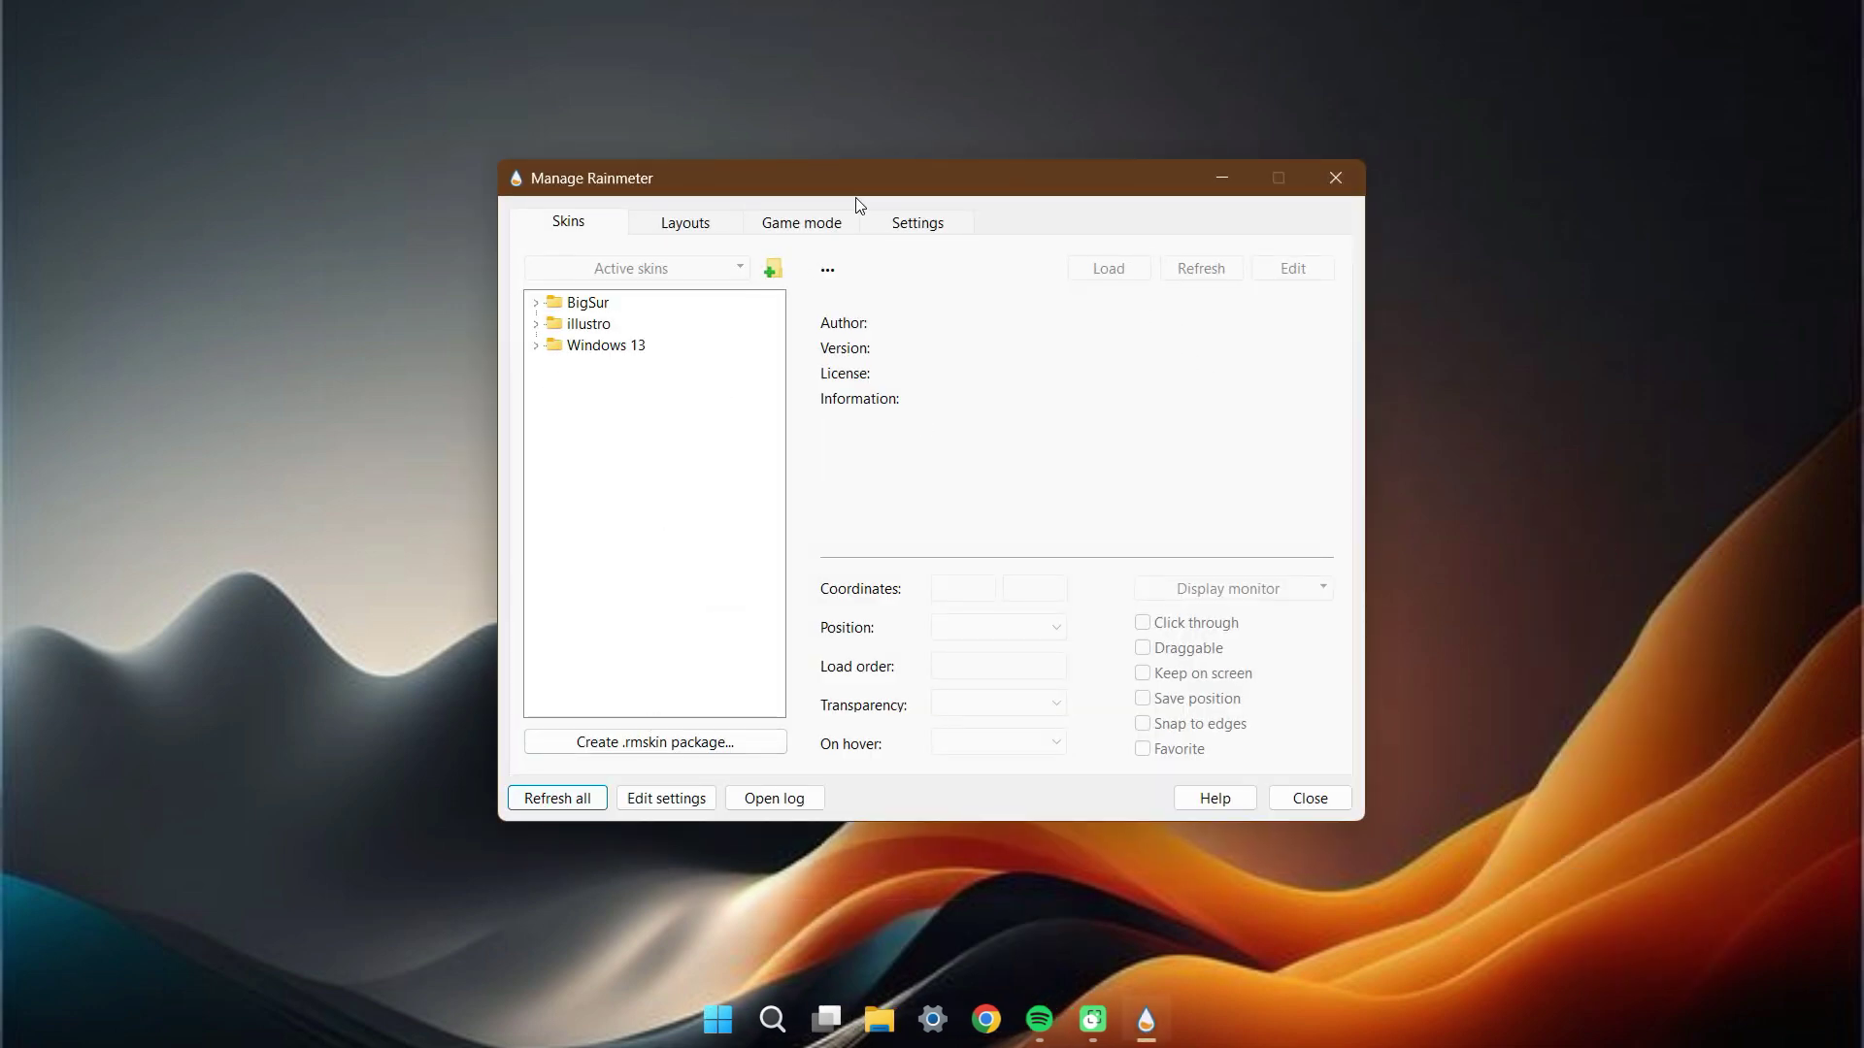
{"action": "left_click_drag", "start_coordinate": [869, 178], "coordinate": [1235, 192]}
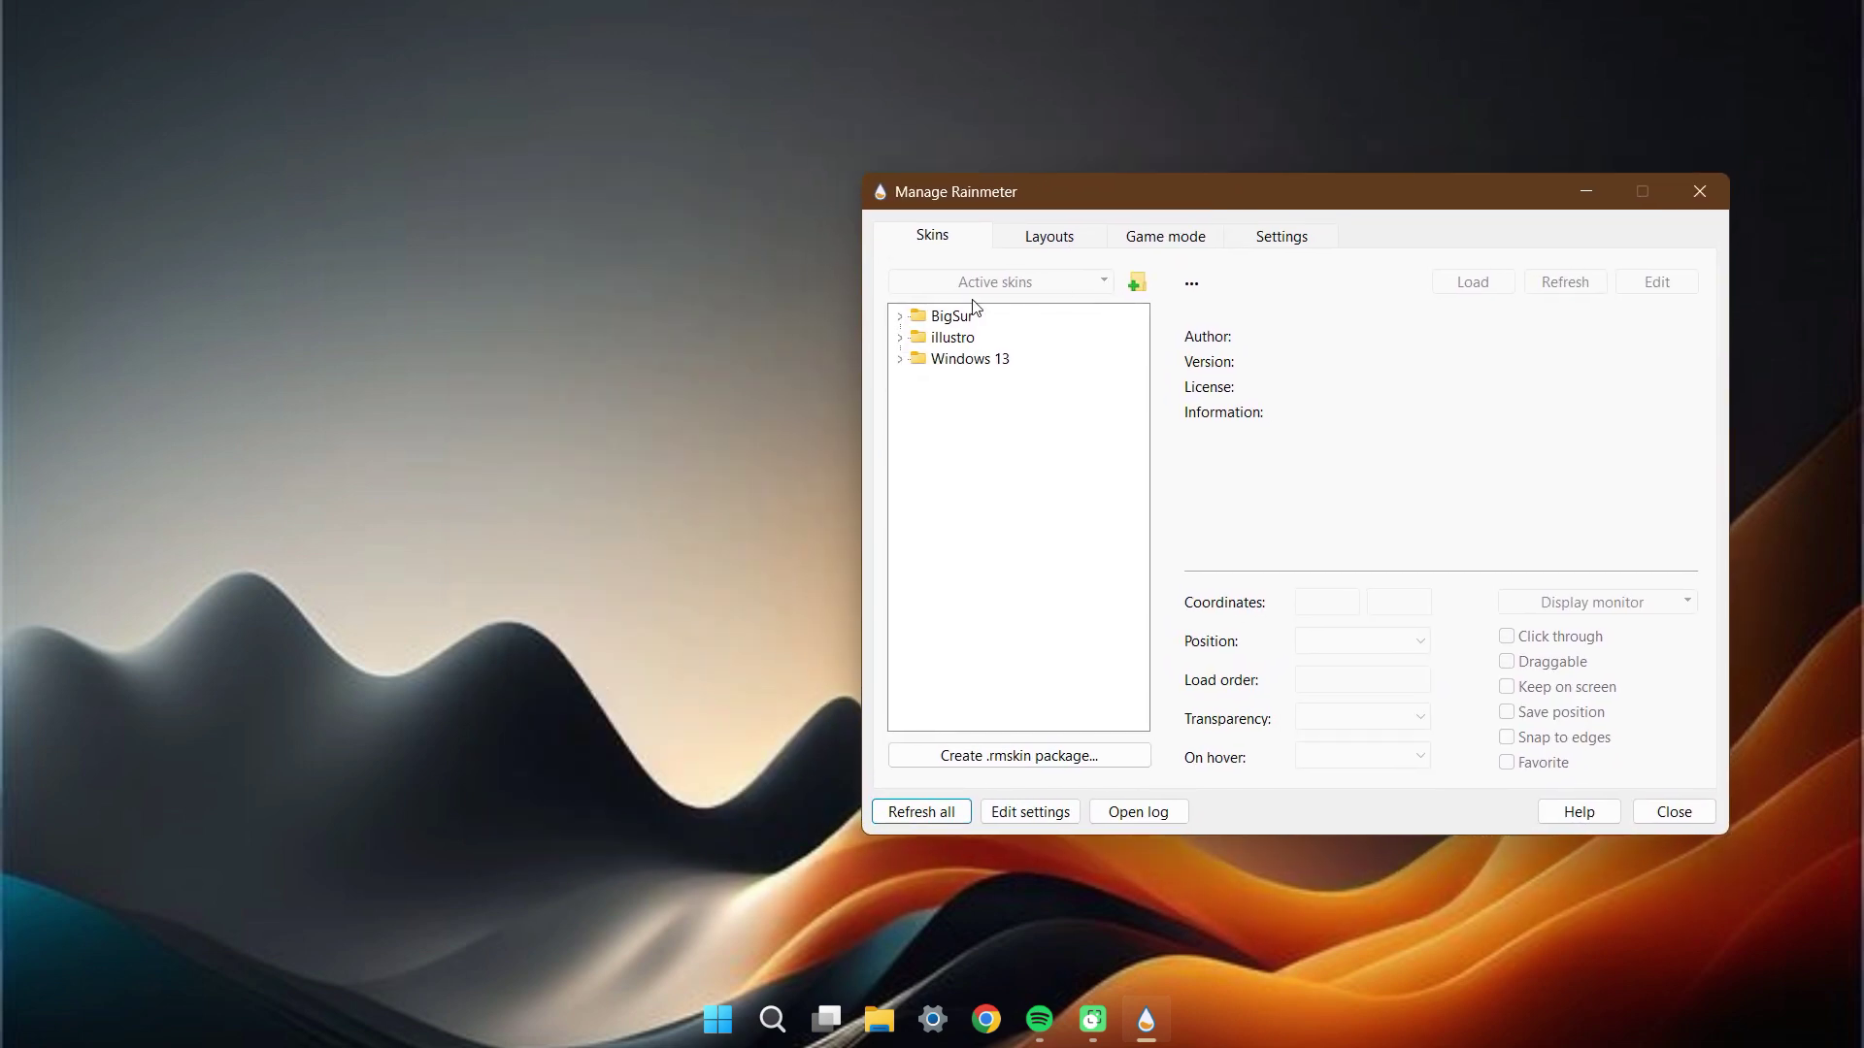
{"action": "left_click", "coordinate": [903, 323]}
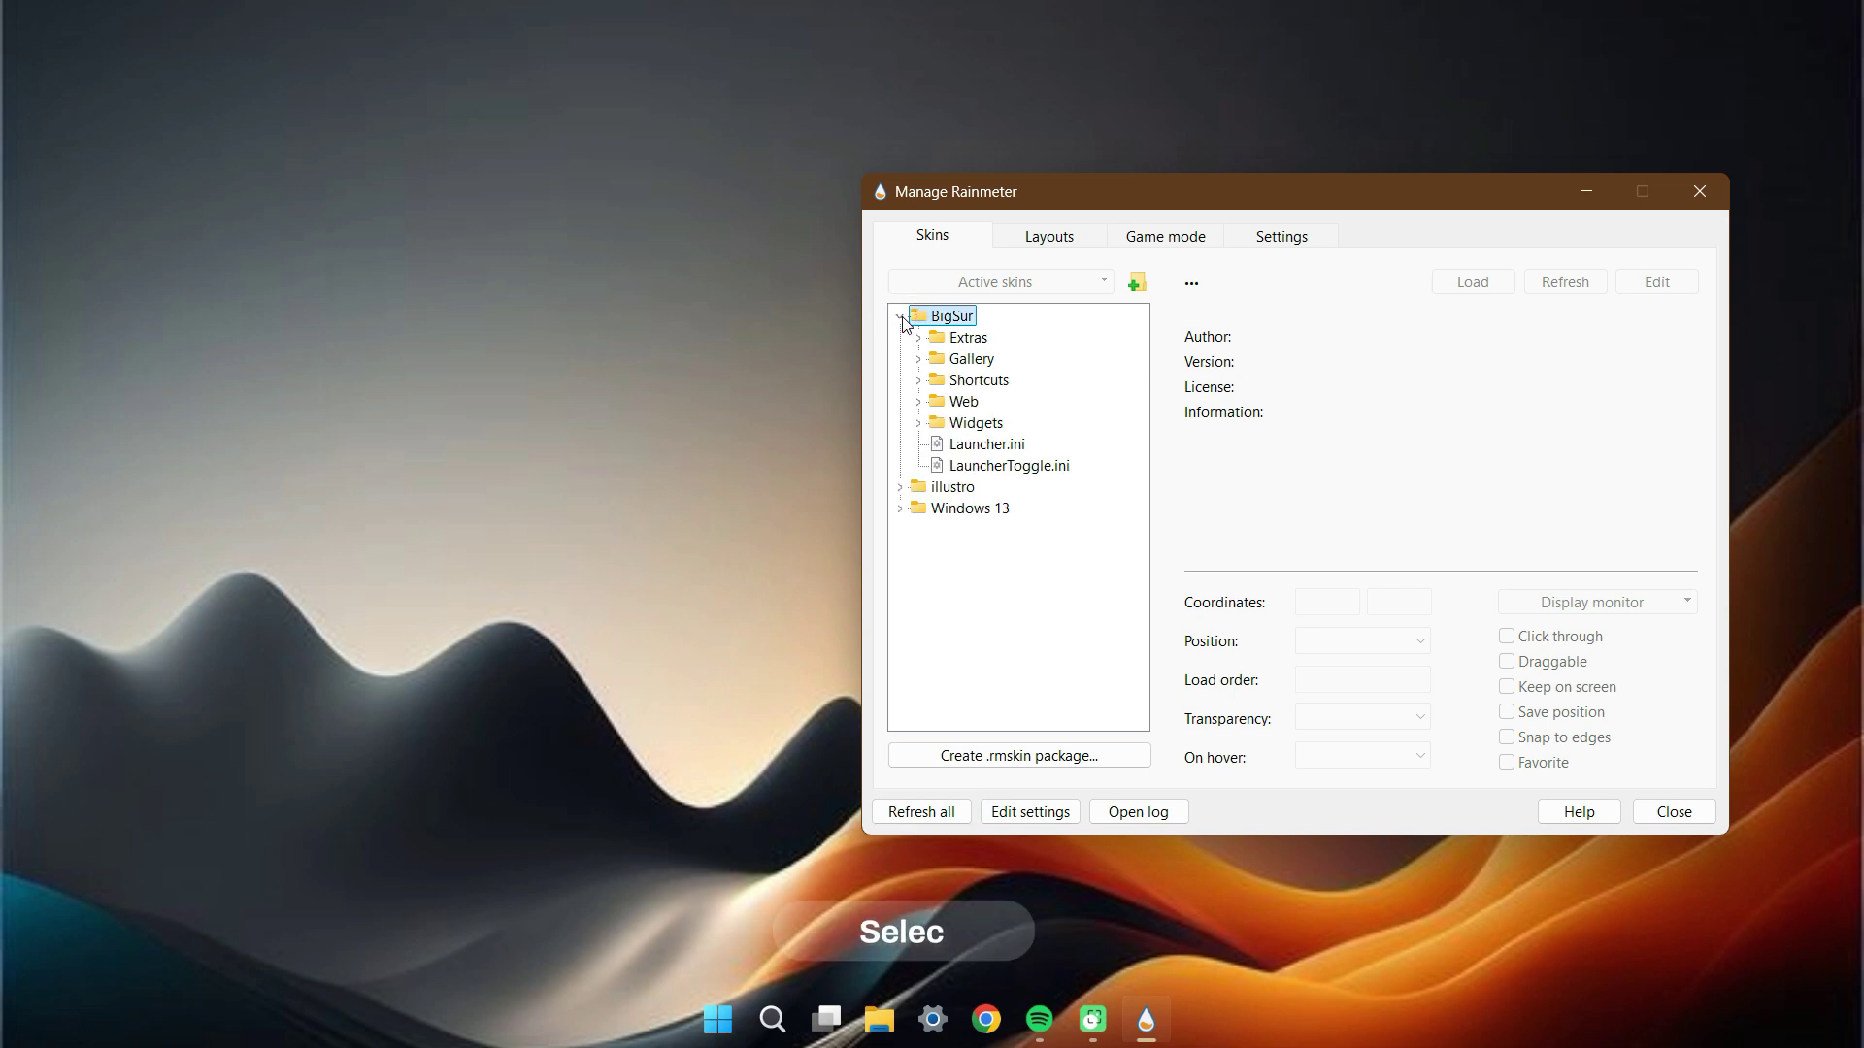
{"action": "right_click", "coordinate": [964, 443]}
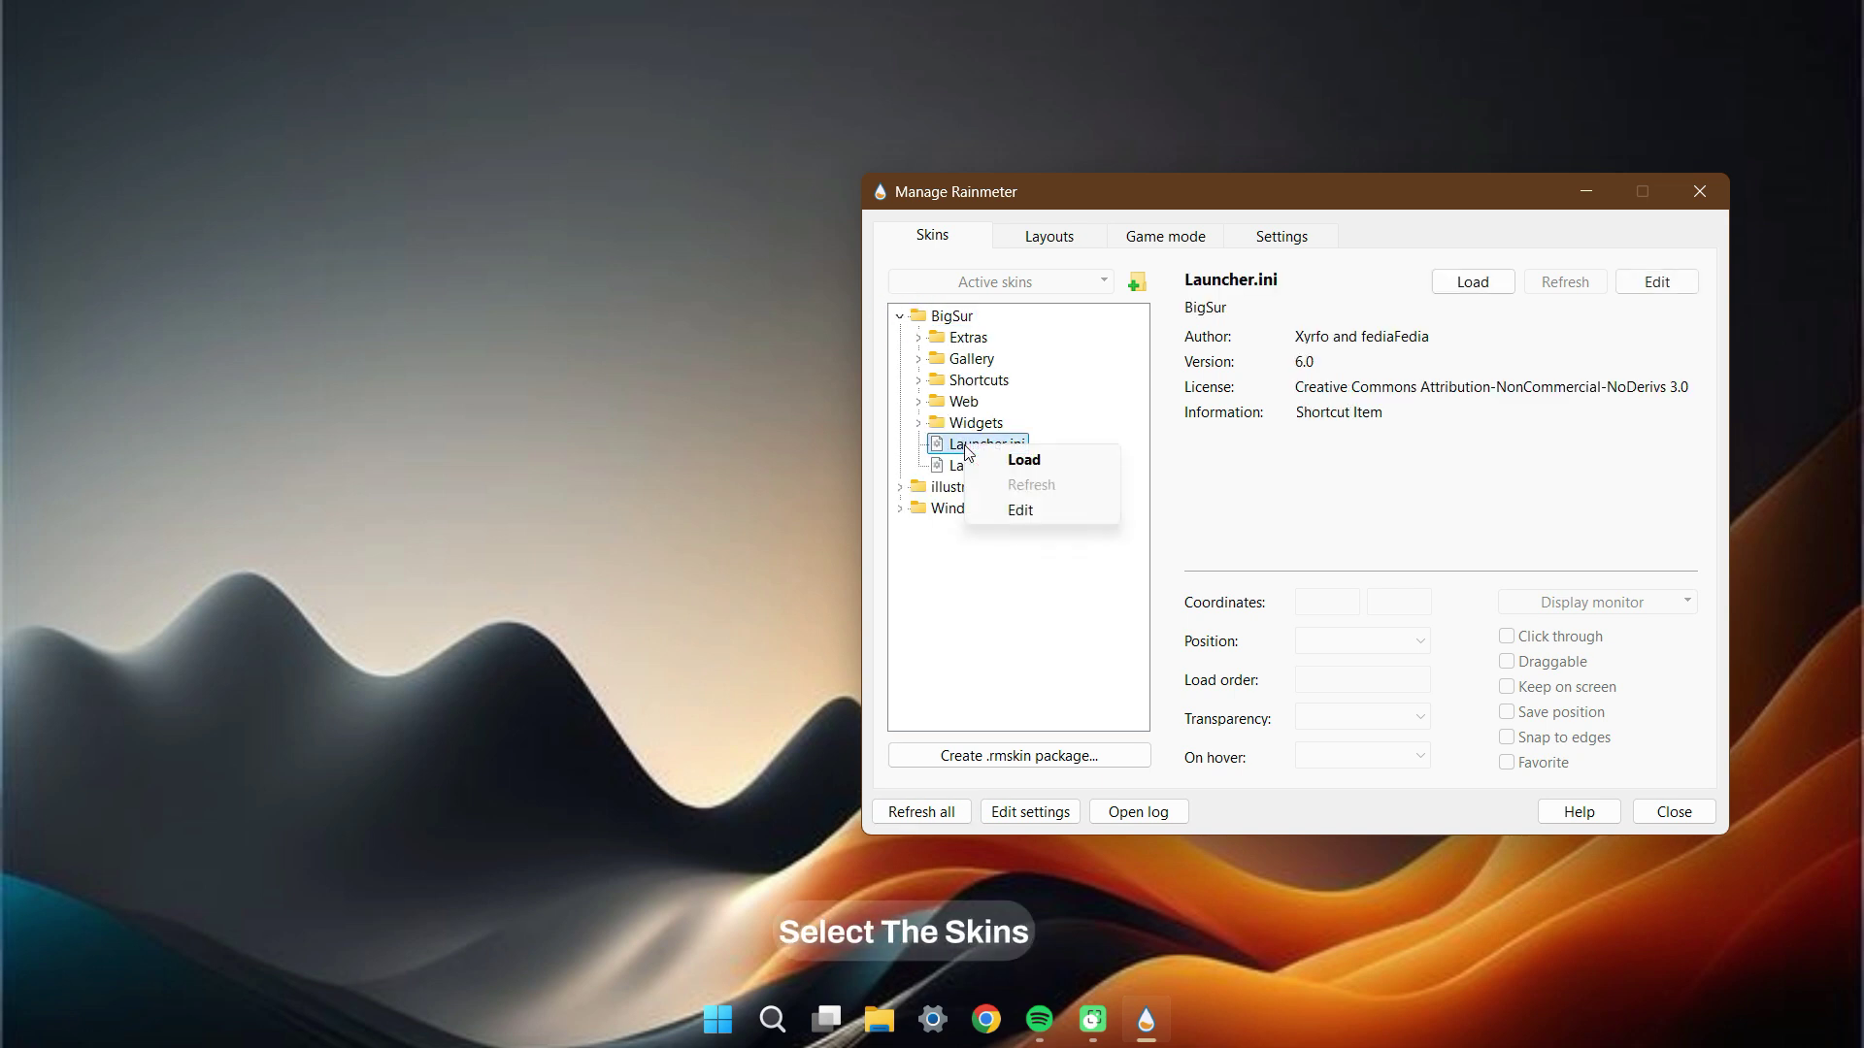
{"action": "left_click", "coordinate": [1011, 462]}
Open the BigSur widget launcher and try two clocks, the calendar and the app shortcut grid, ending with the weather widget on the desktop
{"action": "left_click", "coordinate": [22, 20]}
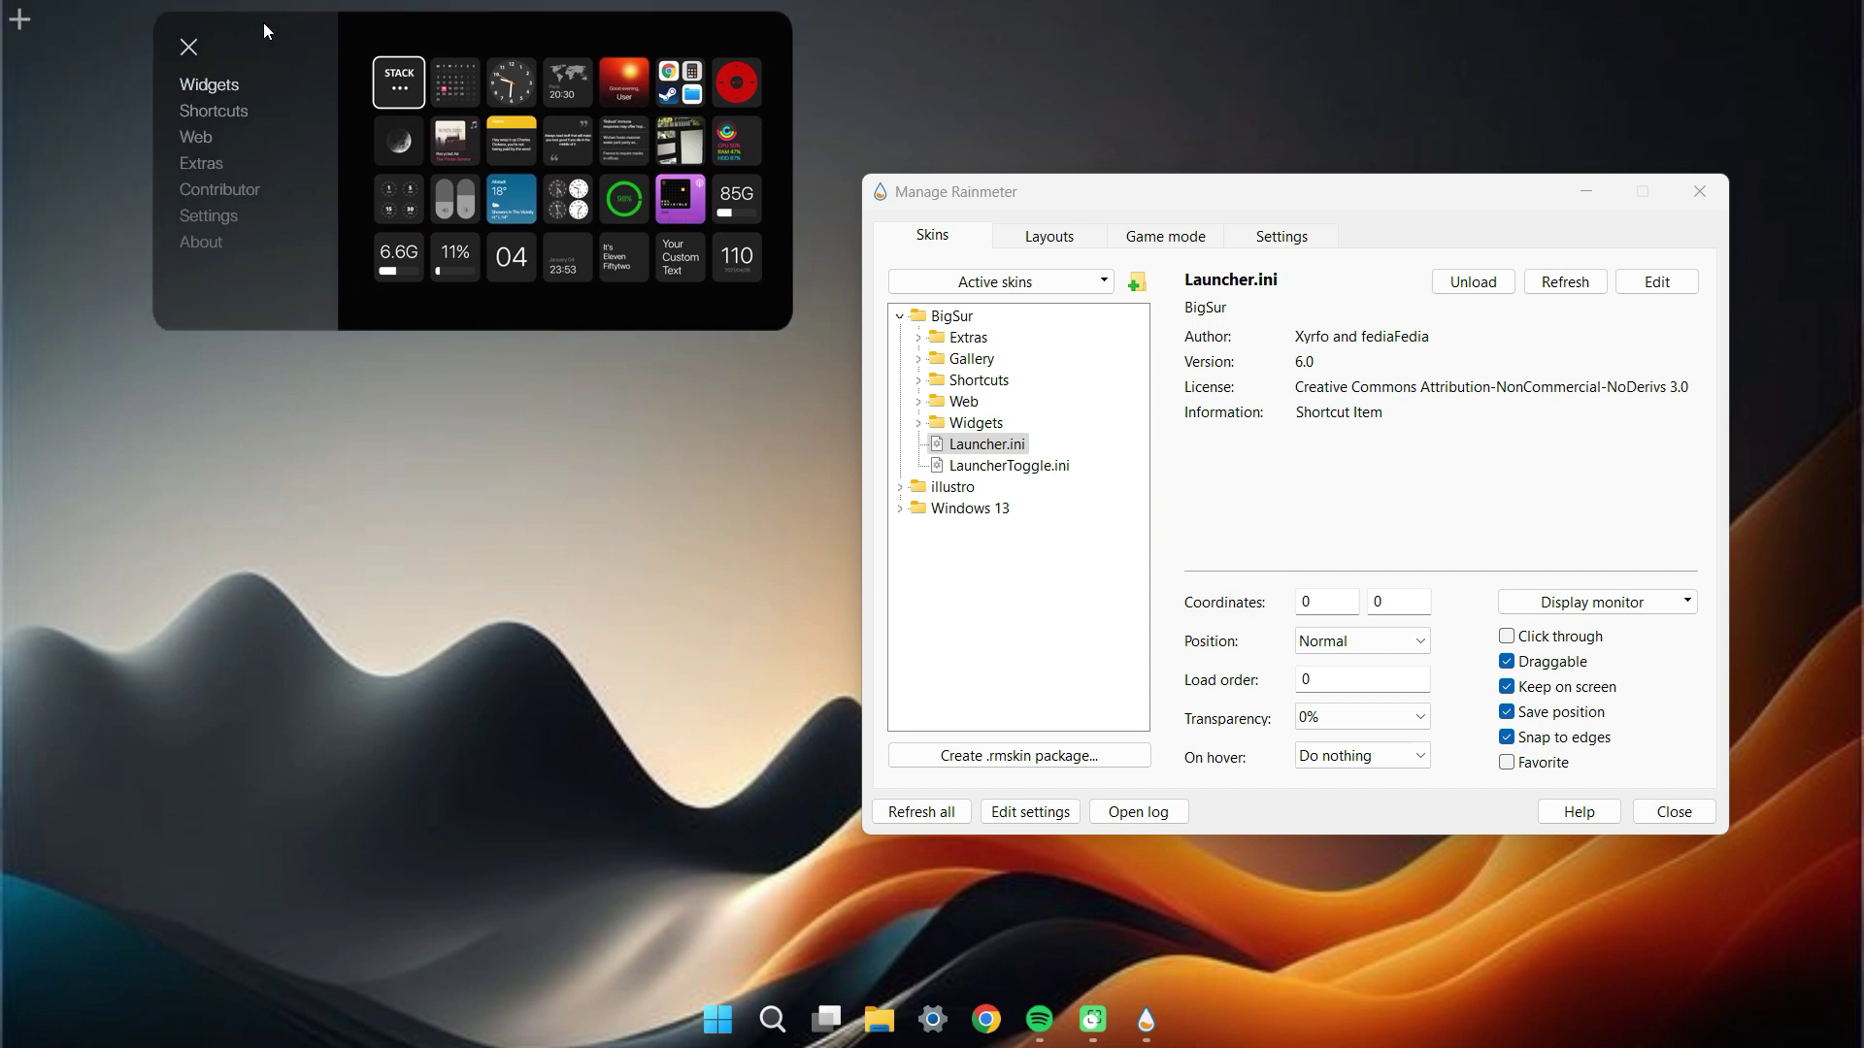
{"action": "left_click", "coordinate": [517, 90]}
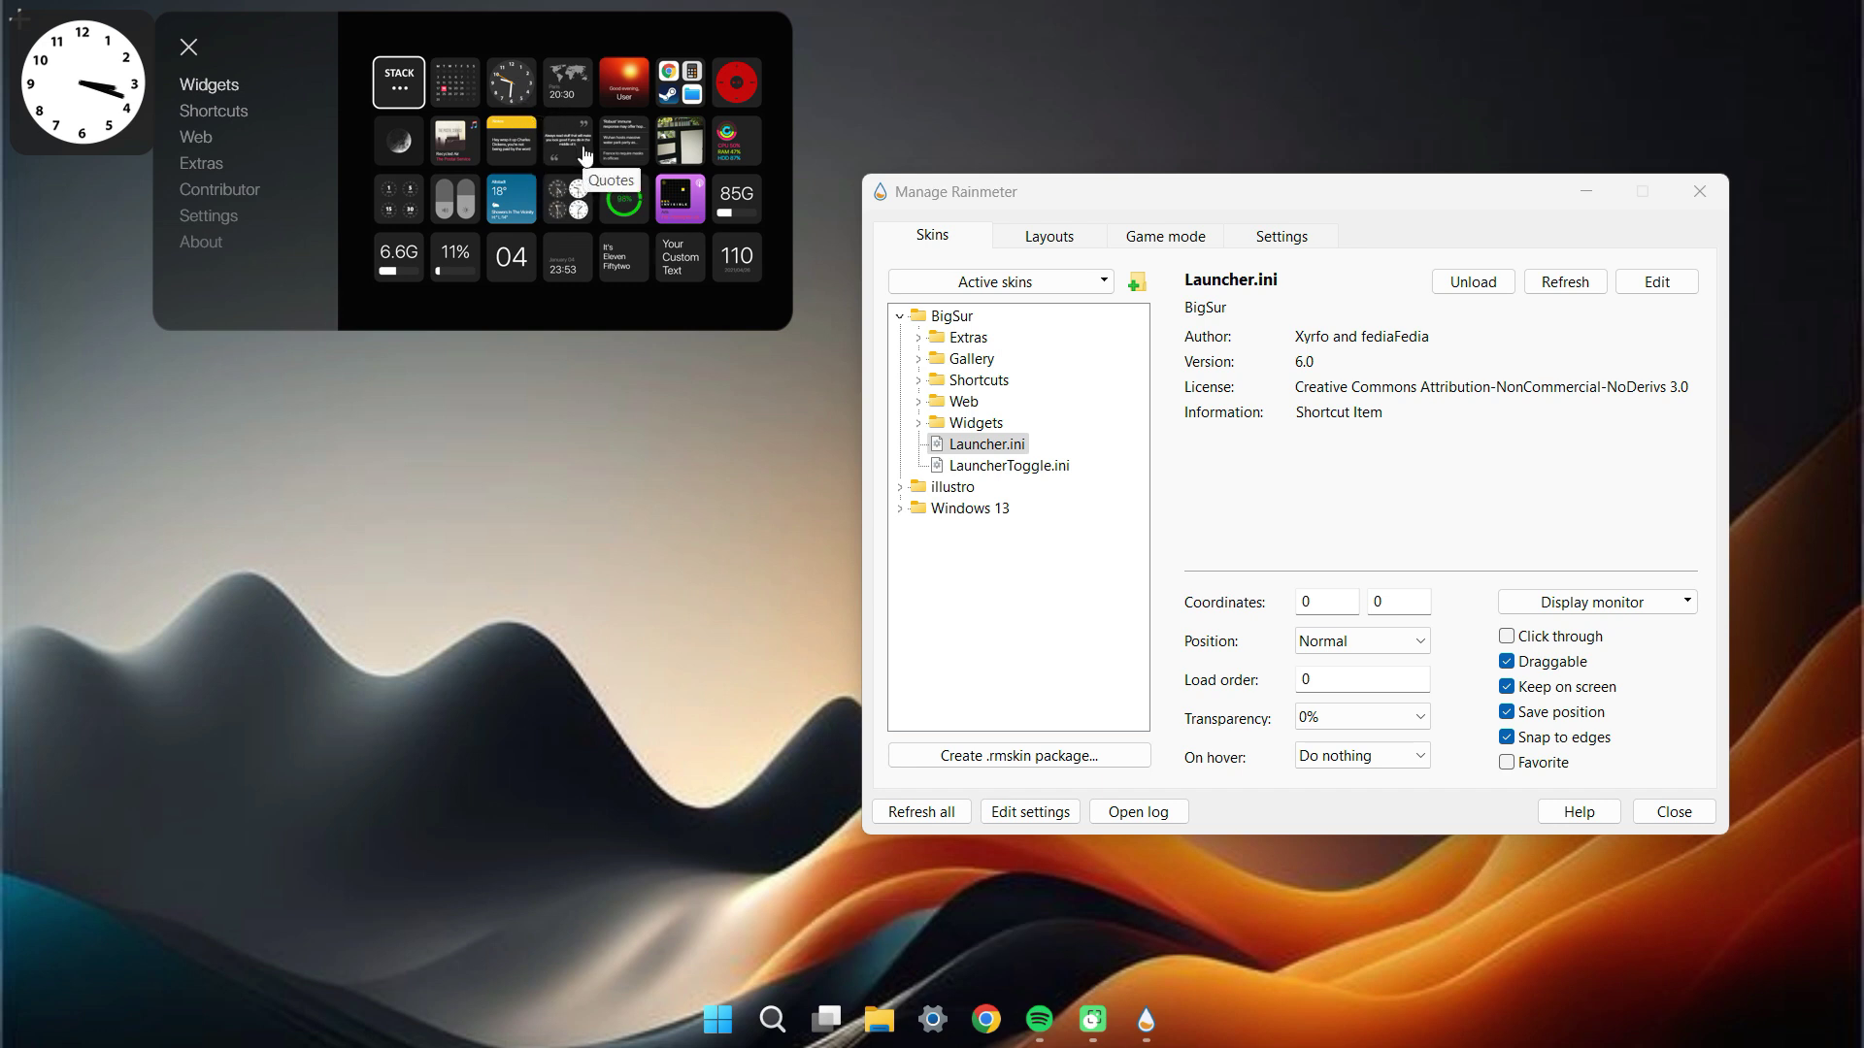
{"action": "left_click", "coordinate": [454, 205]}
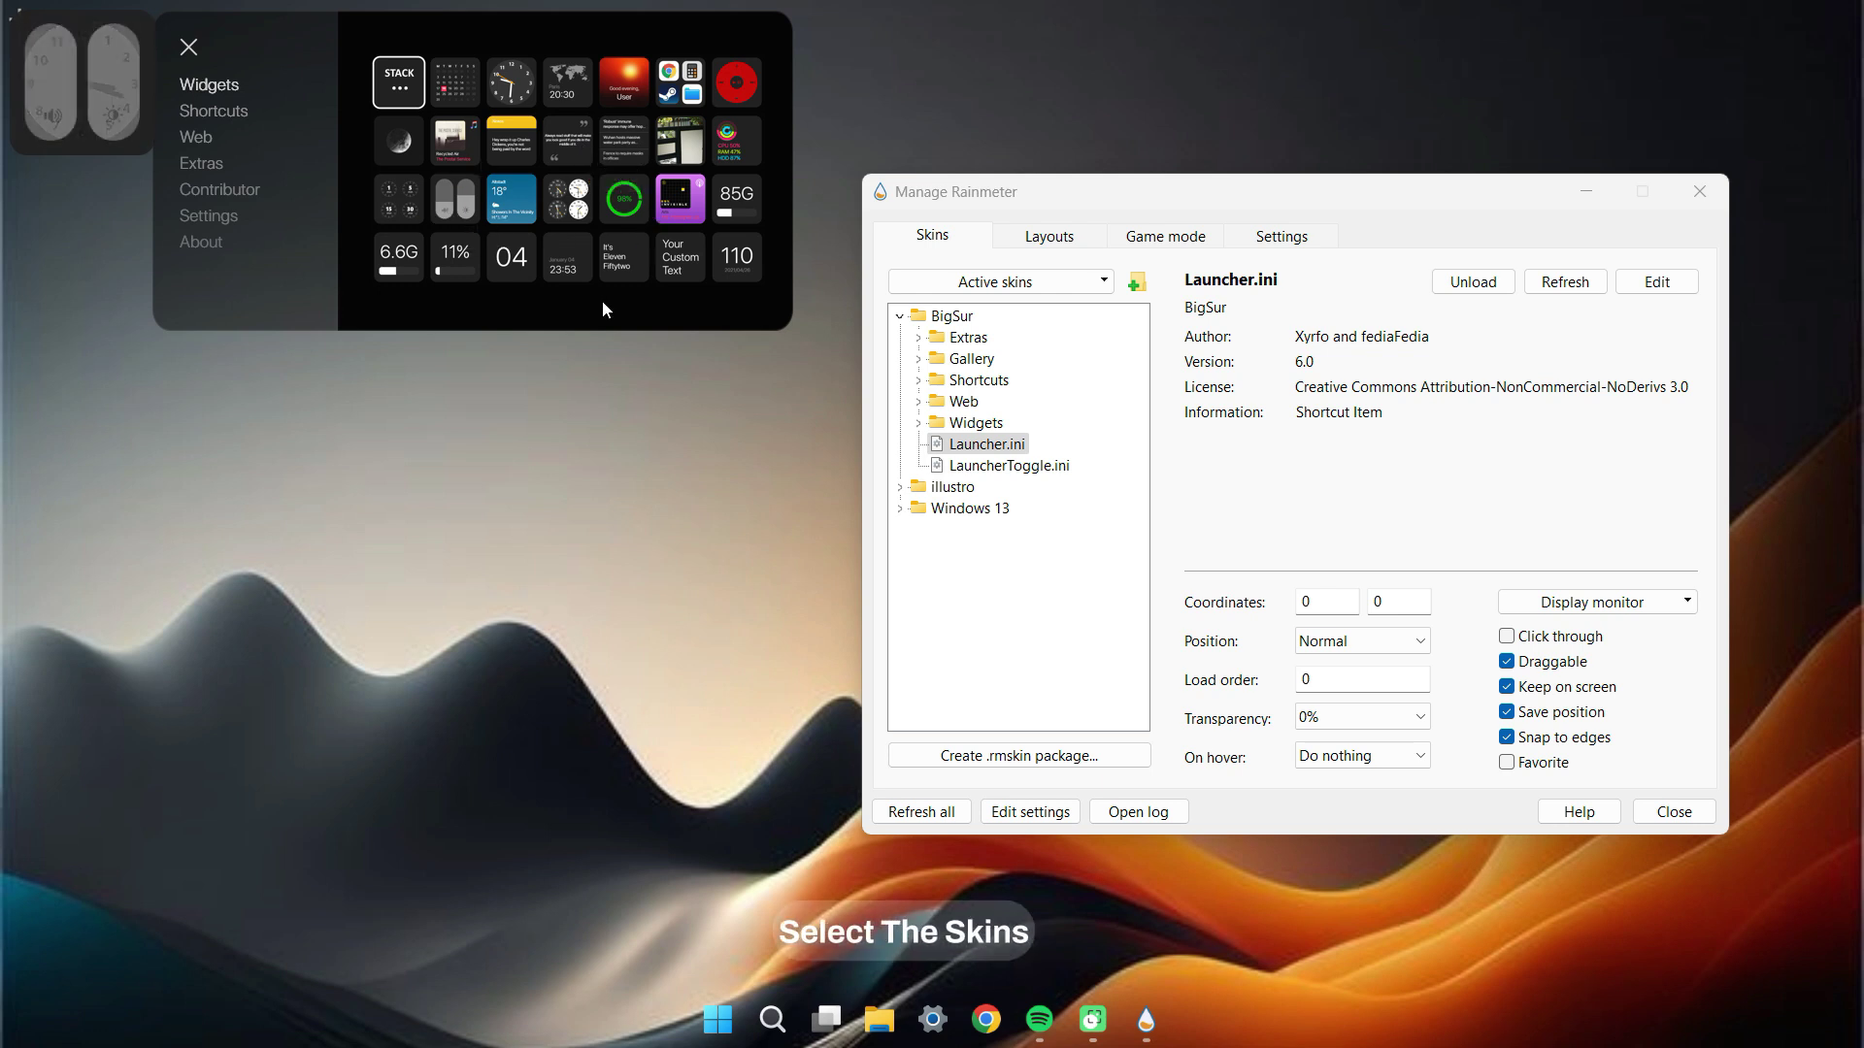
{"action": "left_click", "coordinate": [456, 89]}
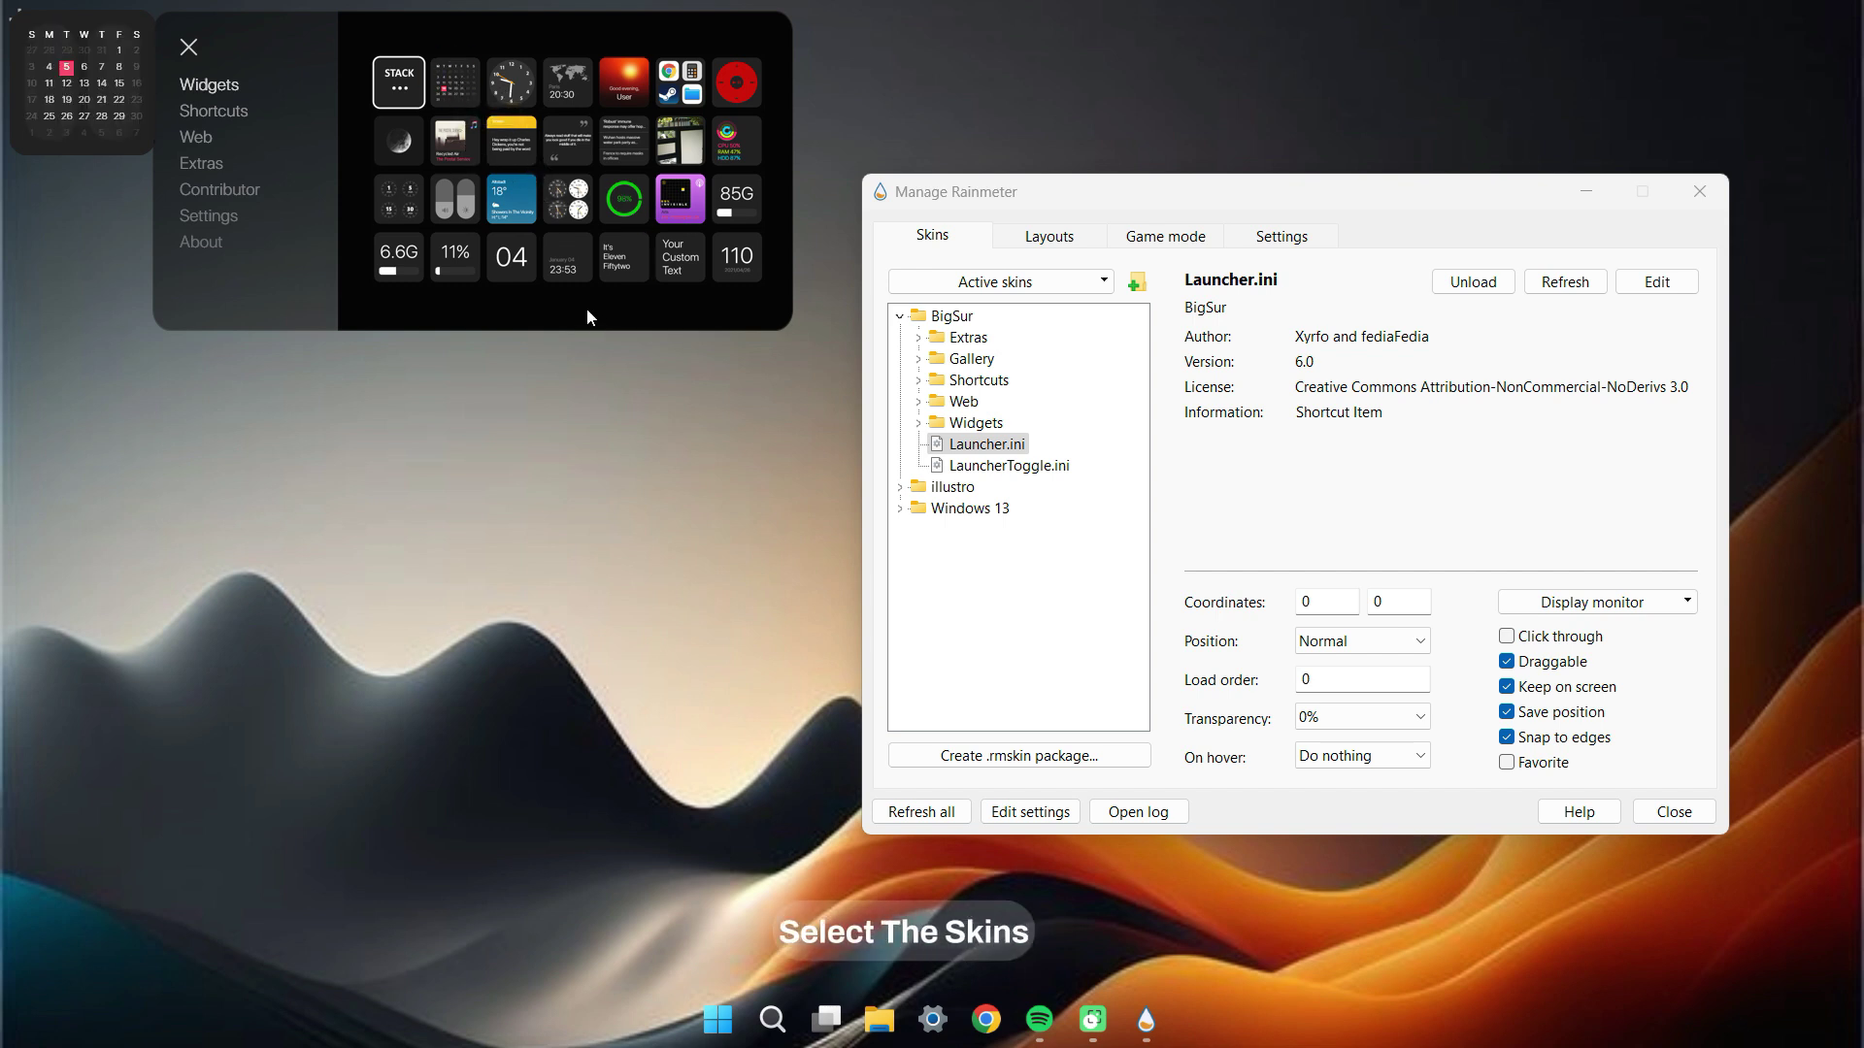
{"action": "left_click", "coordinate": [679, 82]}
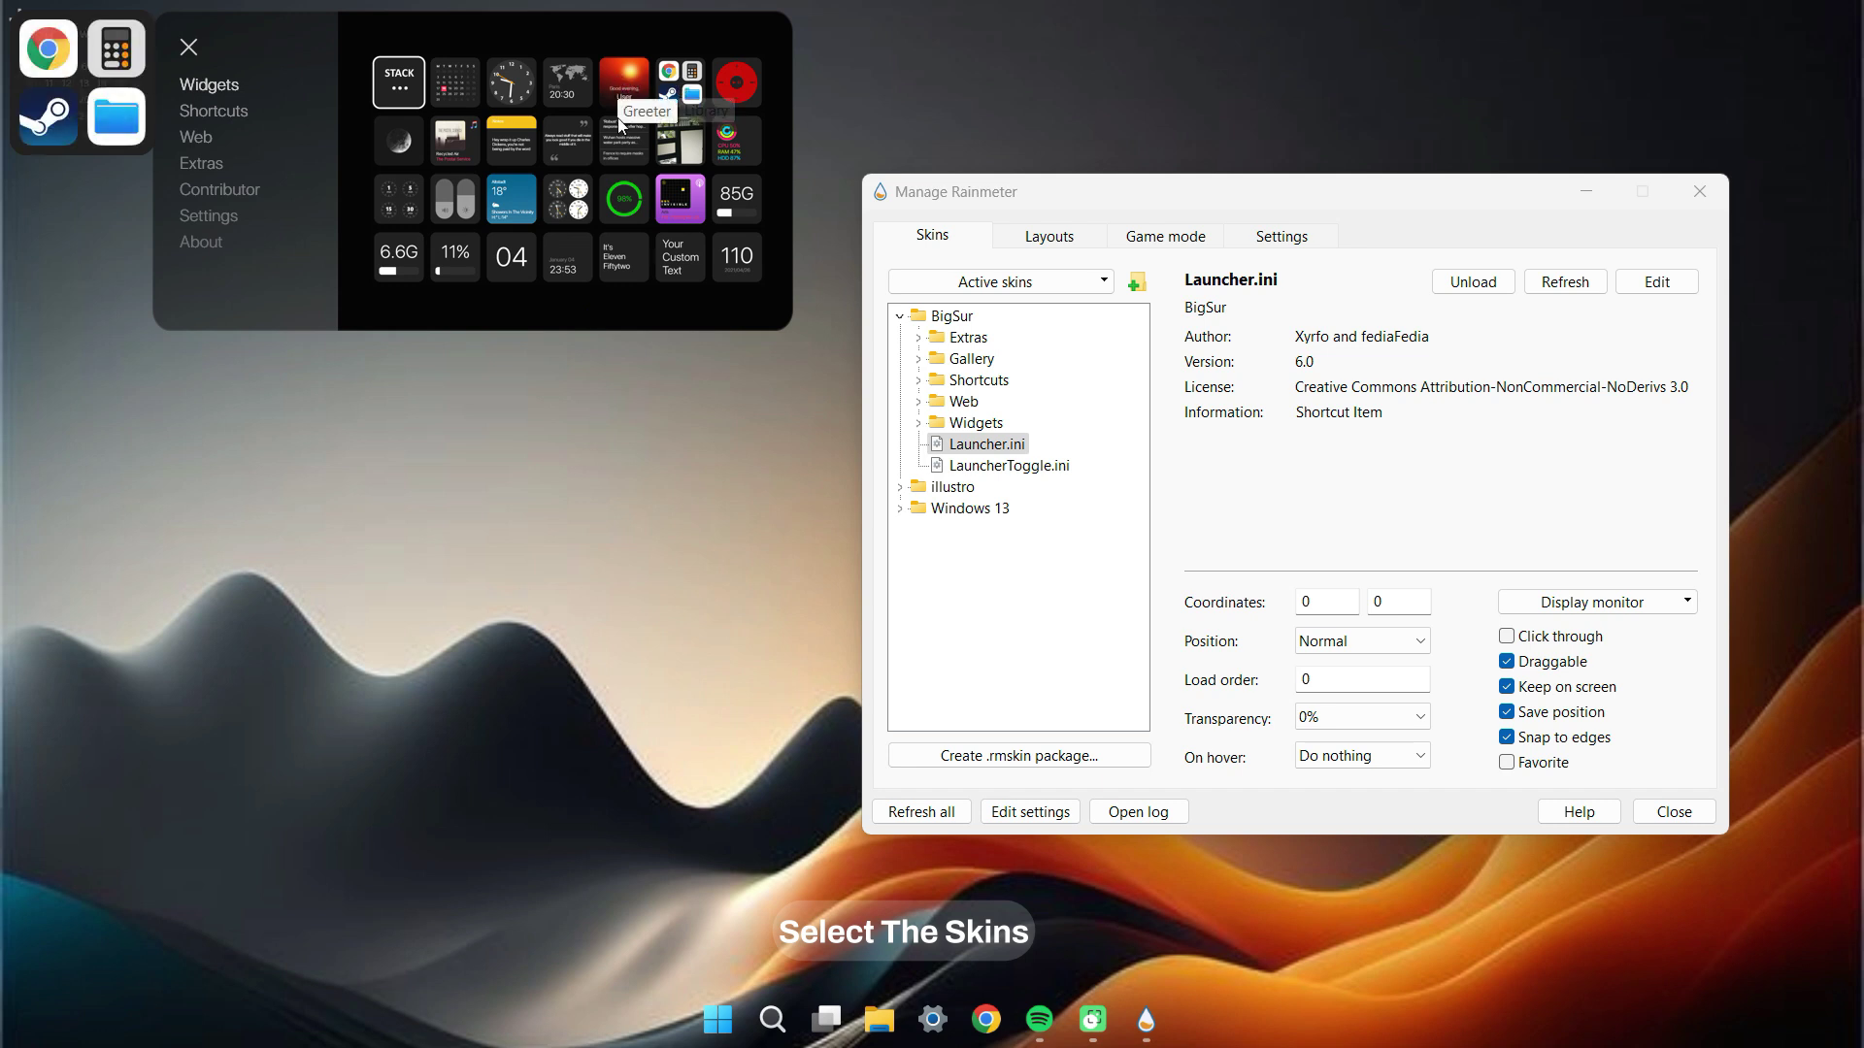
{"action": "left_click", "coordinate": [495, 206]}
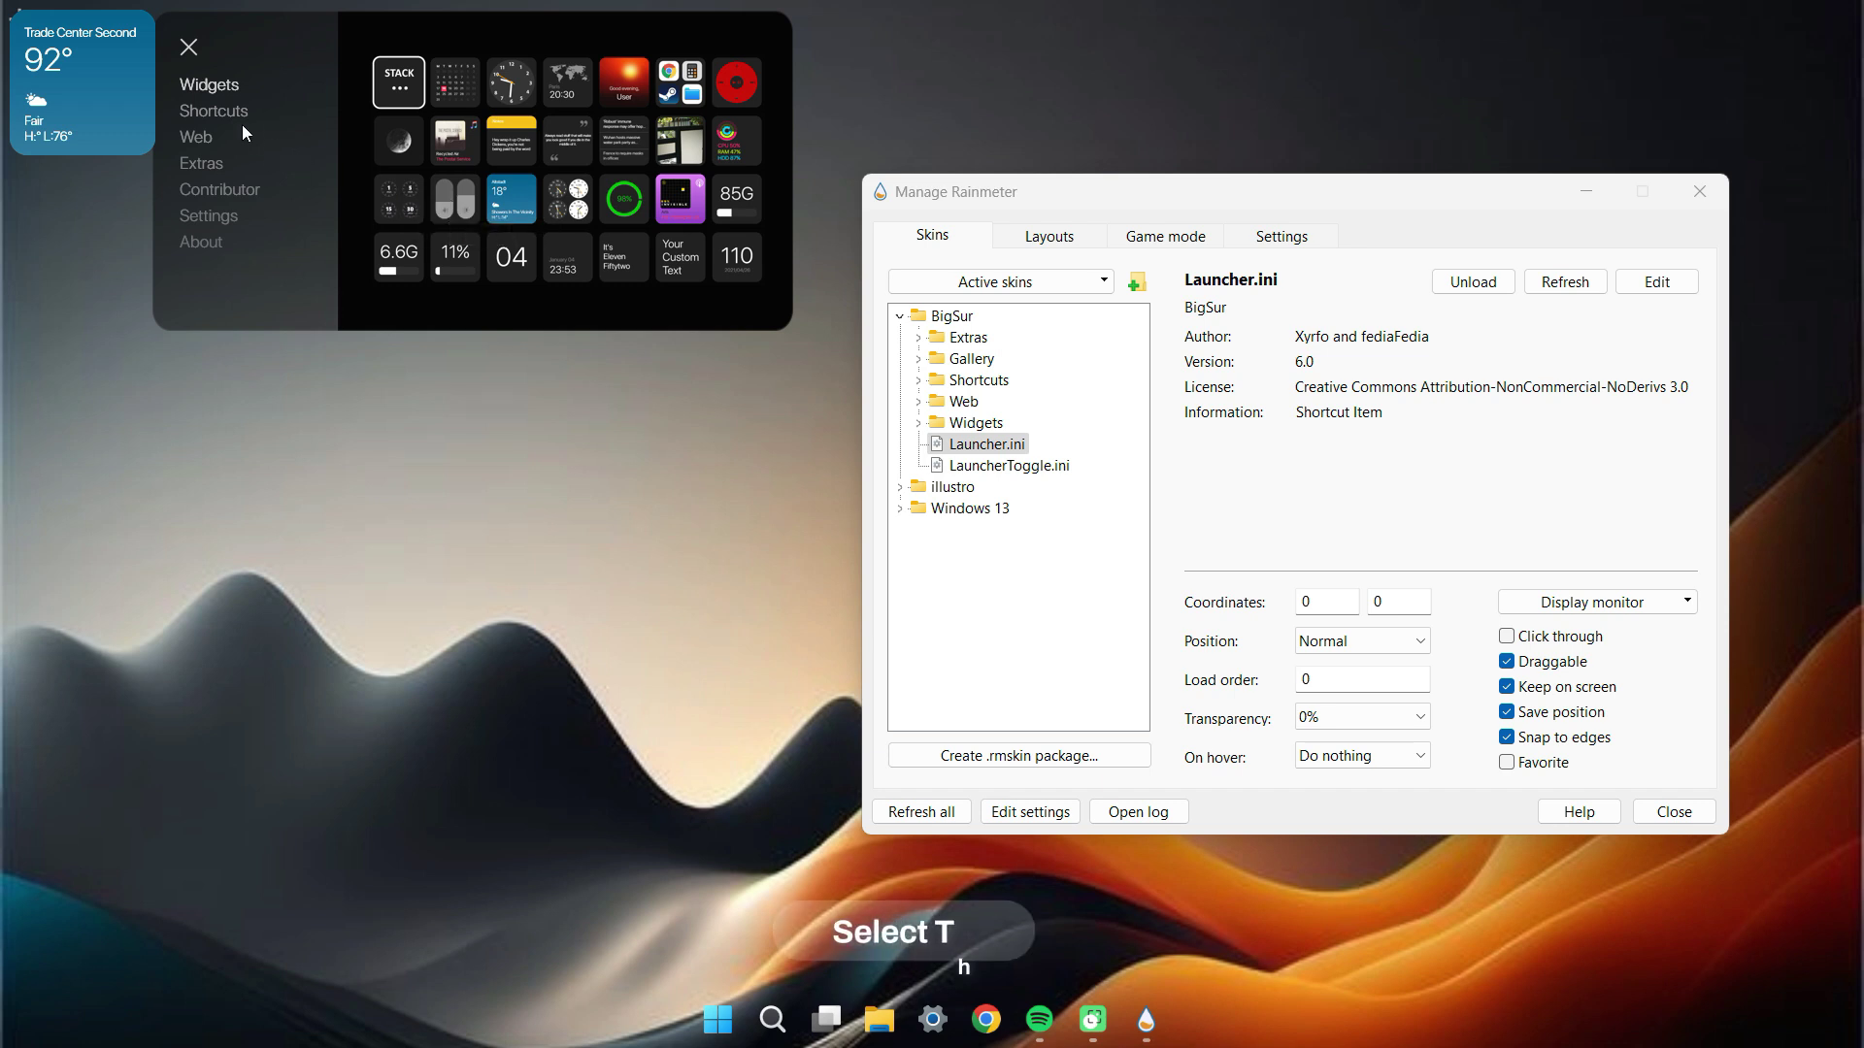
Try the Skype, Spotify and Teams shortcuts from the launcher's Shortcuts category, ending with the darkmode shortcut on the desktop
{"action": "left_click", "coordinate": [208, 164]}
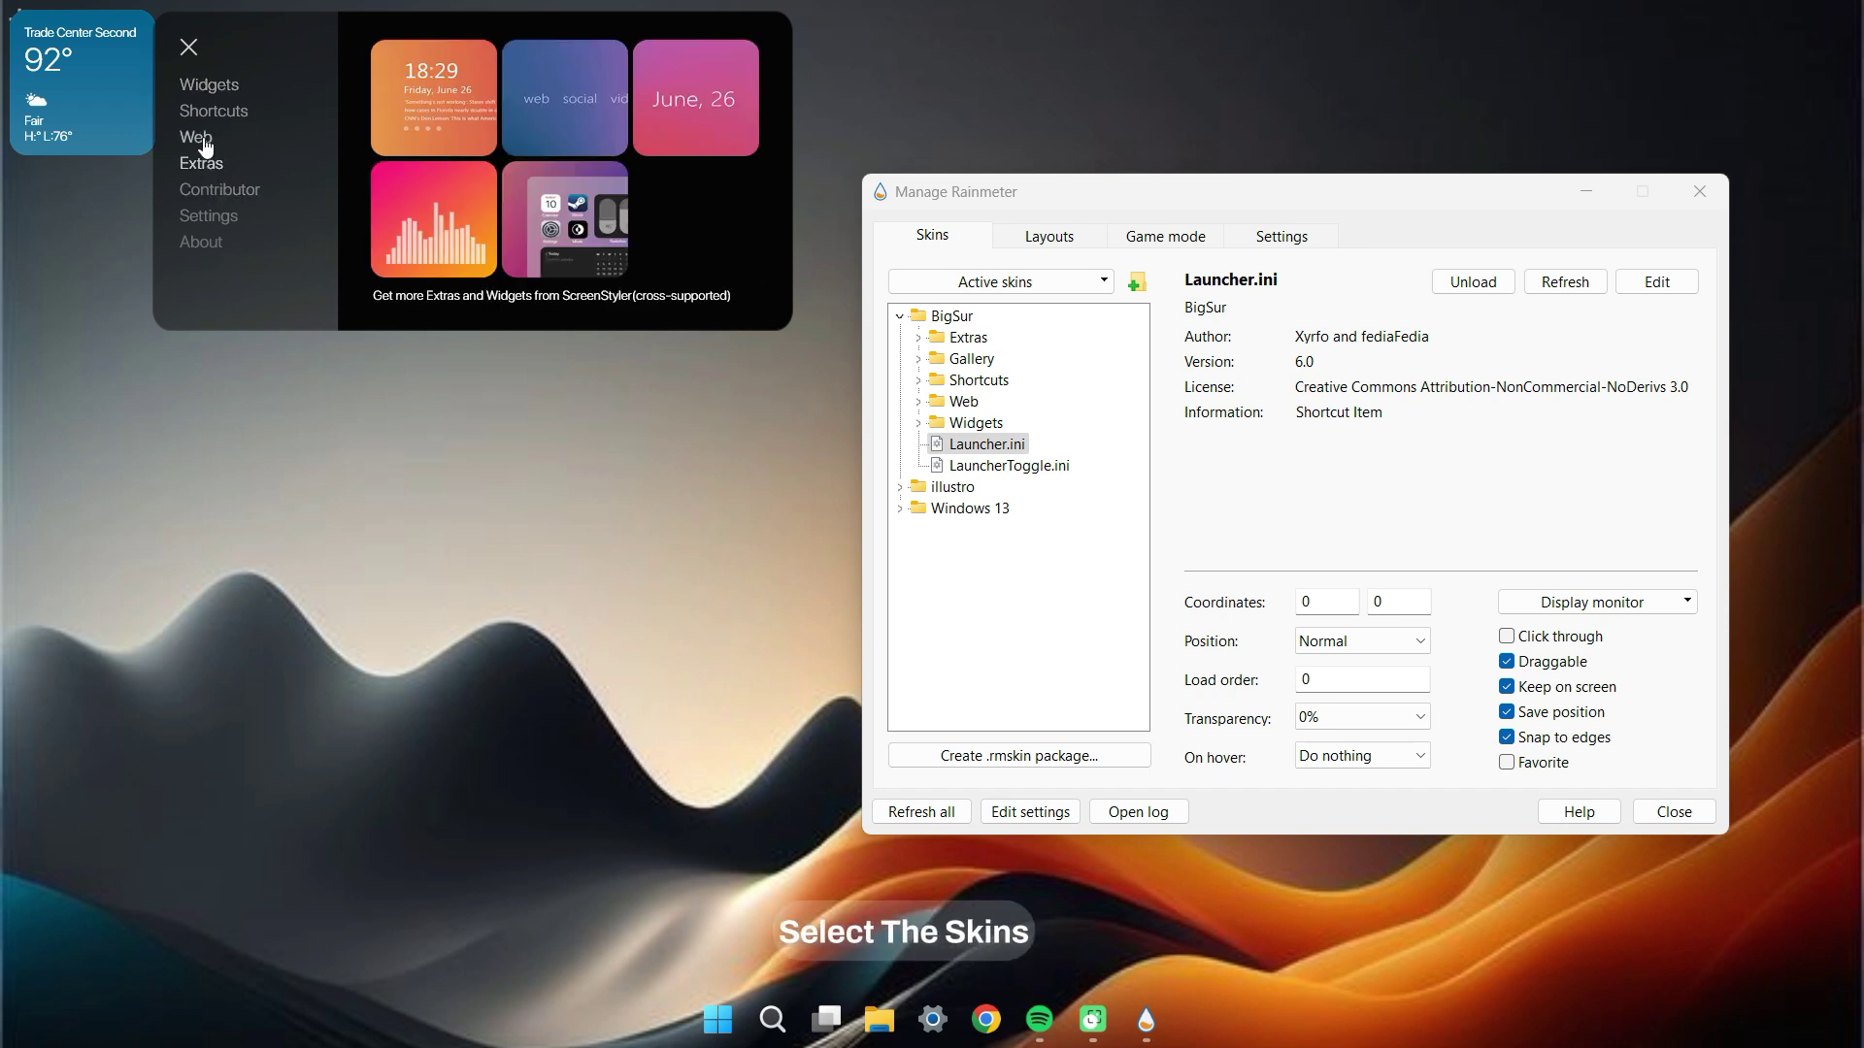
{"action": "left_click", "coordinate": [202, 141]}
{"action": "left_click", "coordinate": [226, 113]}
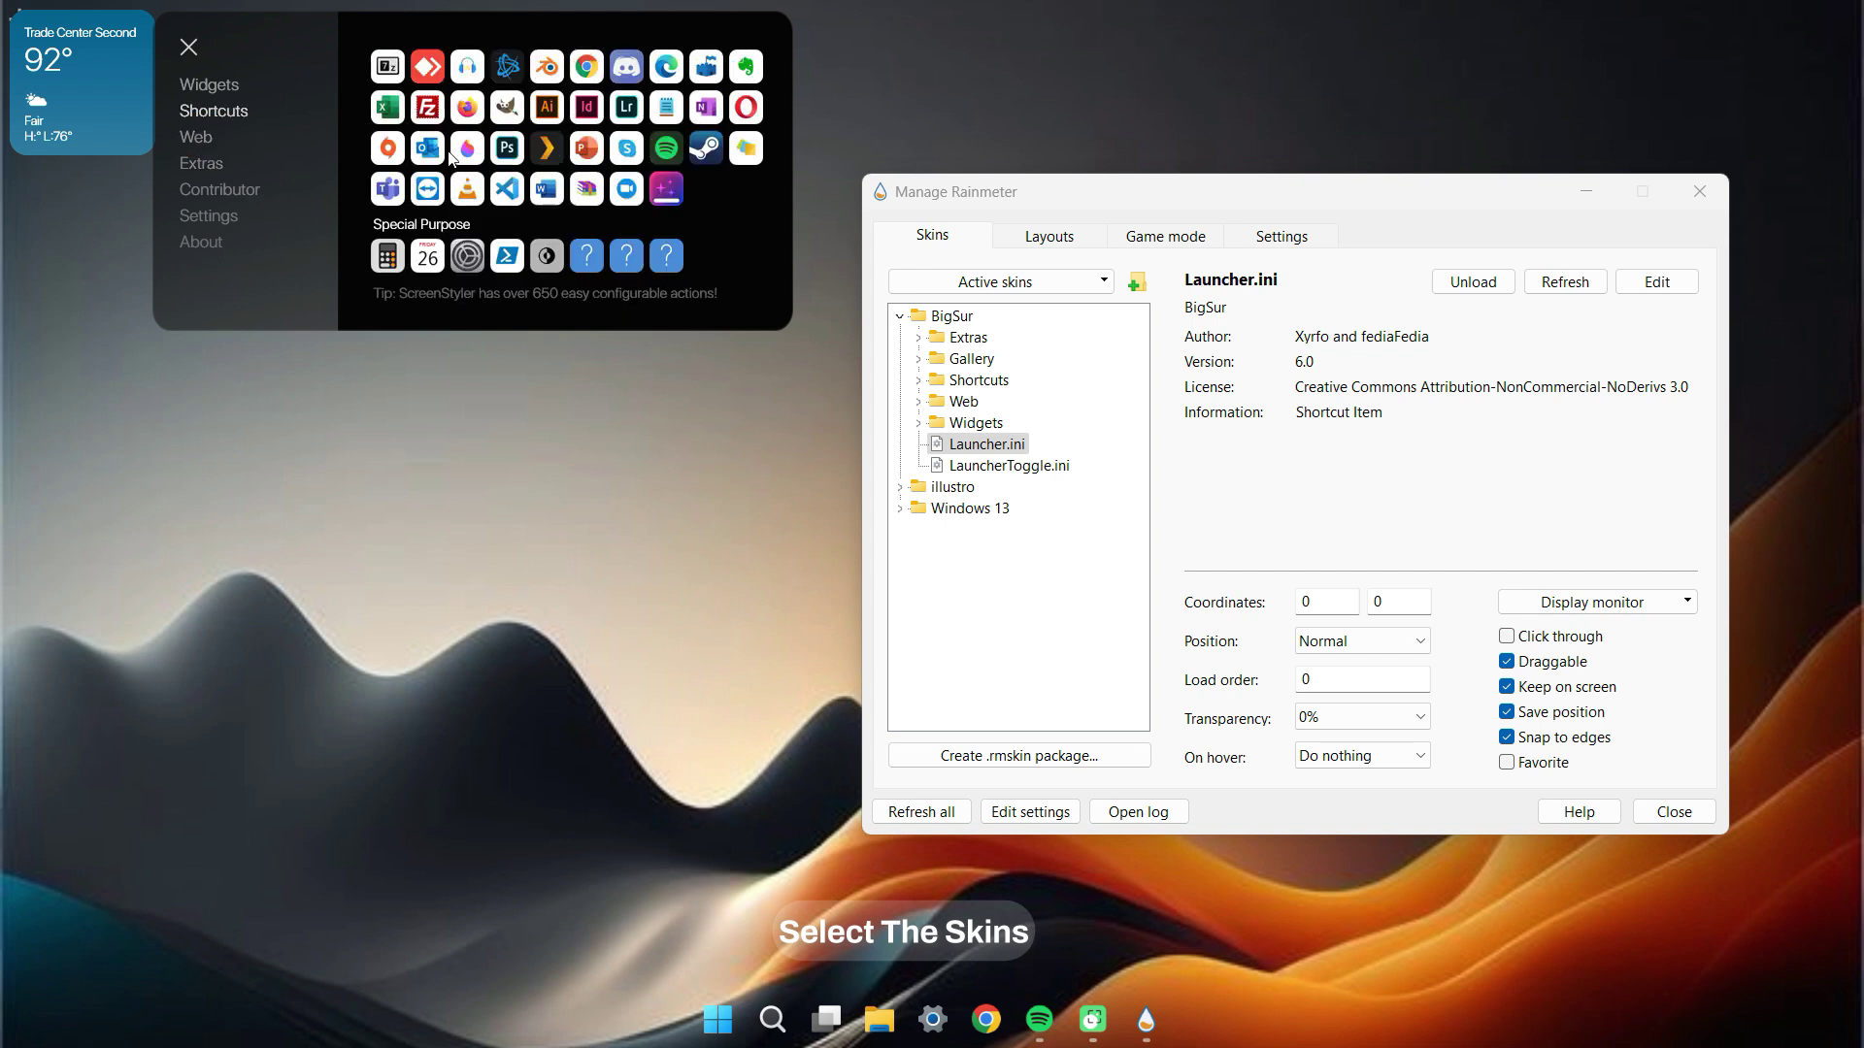
{"action": "left_click", "coordinate": [622, 149]}
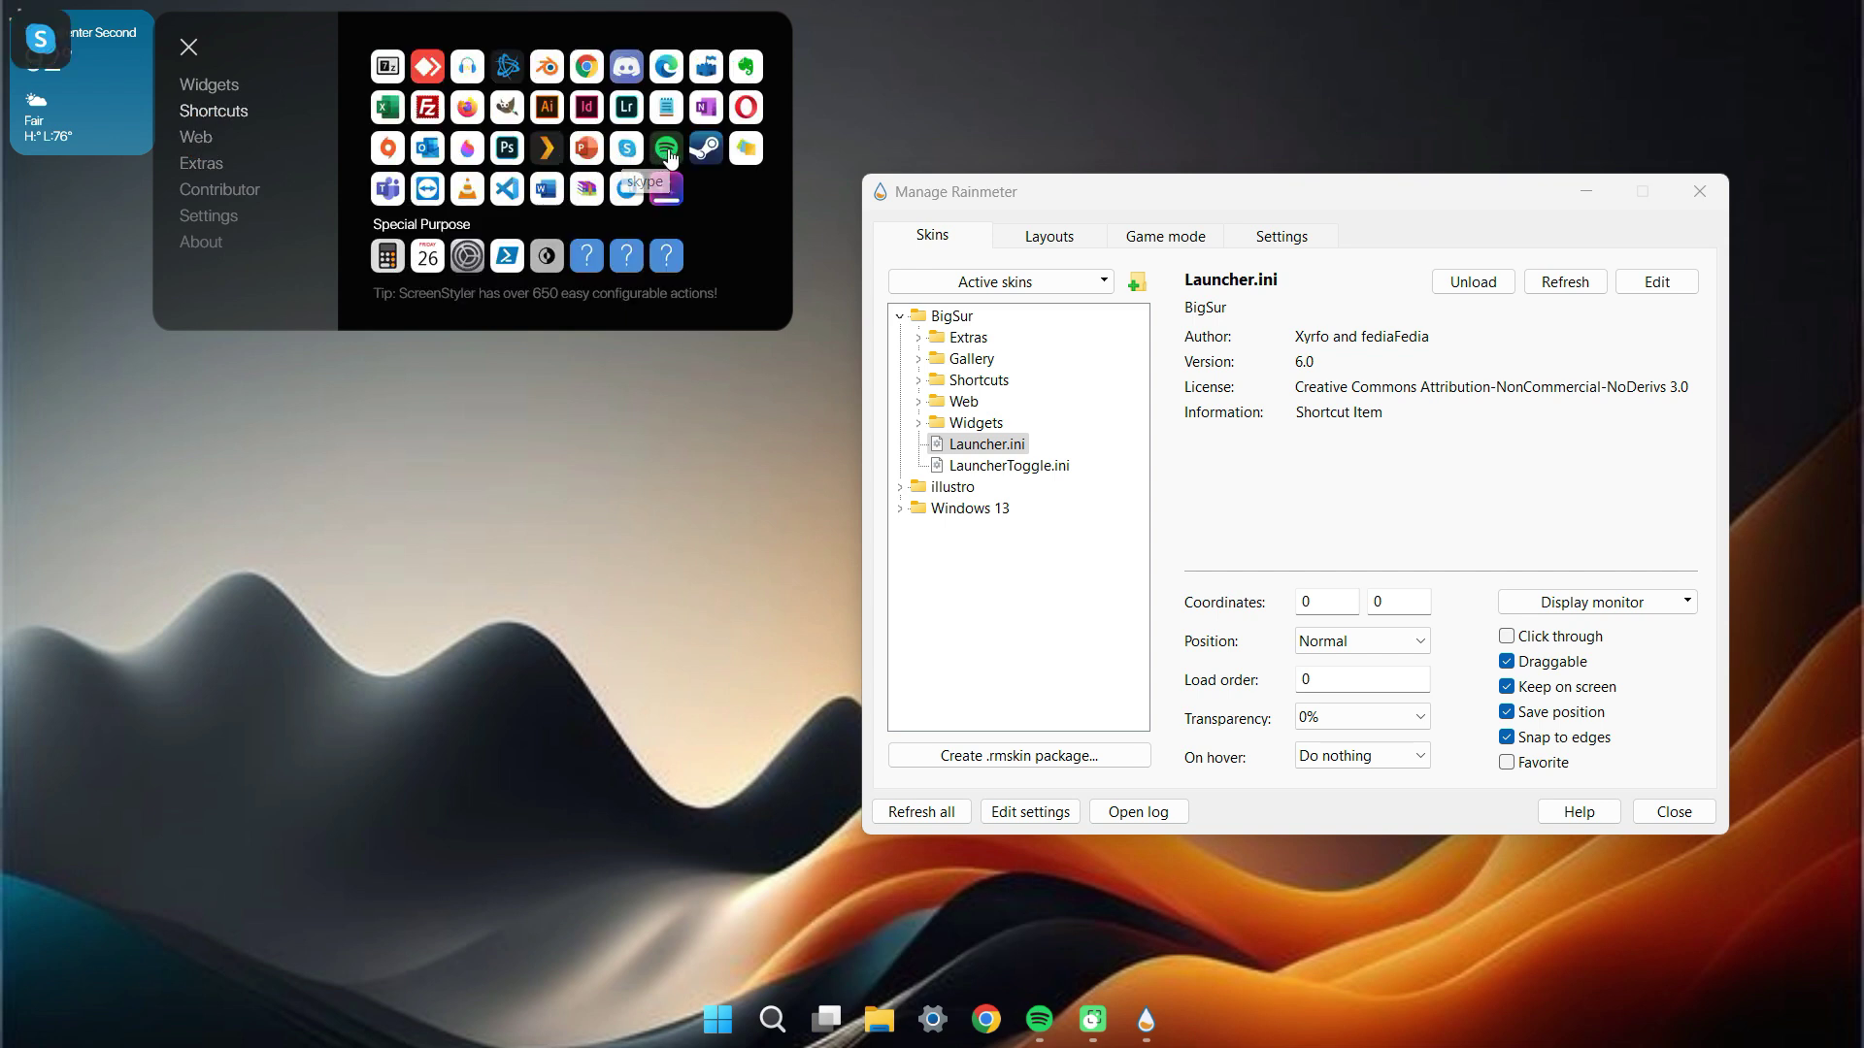
{"action": "left_click", "coordinate": [672, 152]}
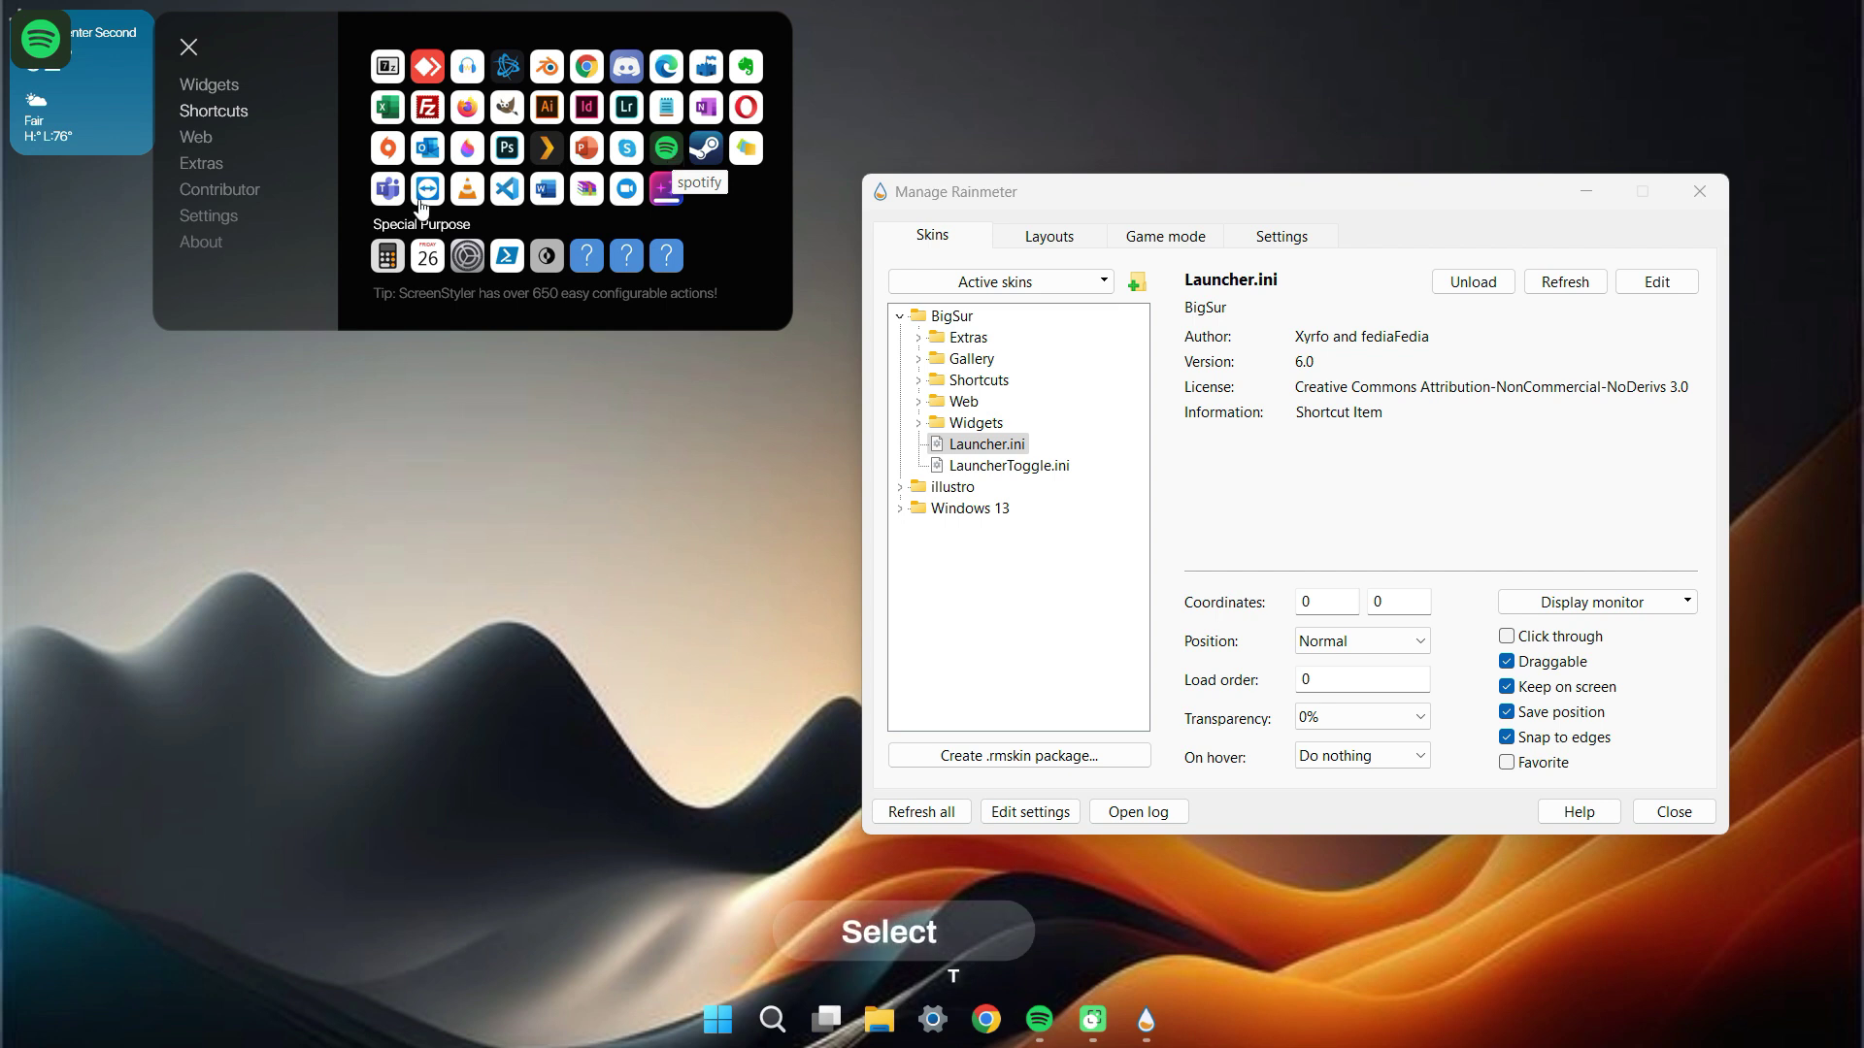
{"action": "left_click", "coordinate": [391, 193]}
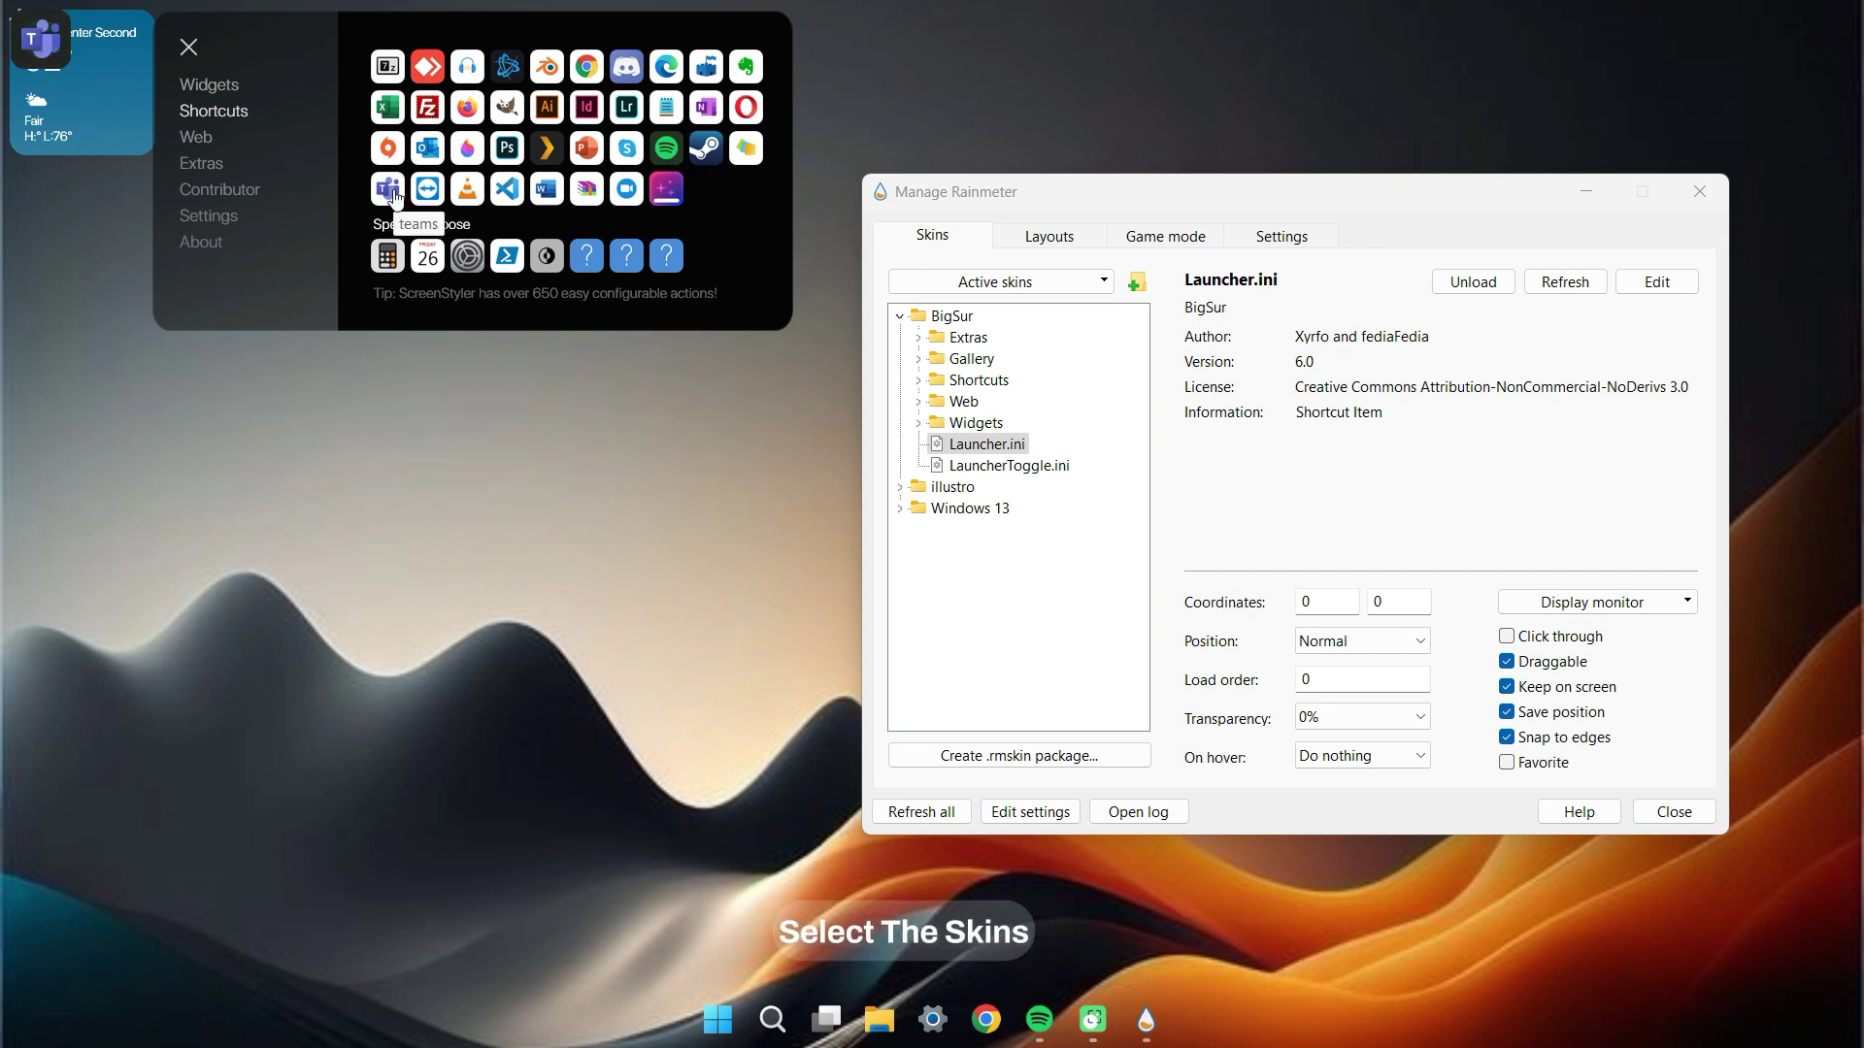
{"action": "left_click", "coordinate": [547, 258]}
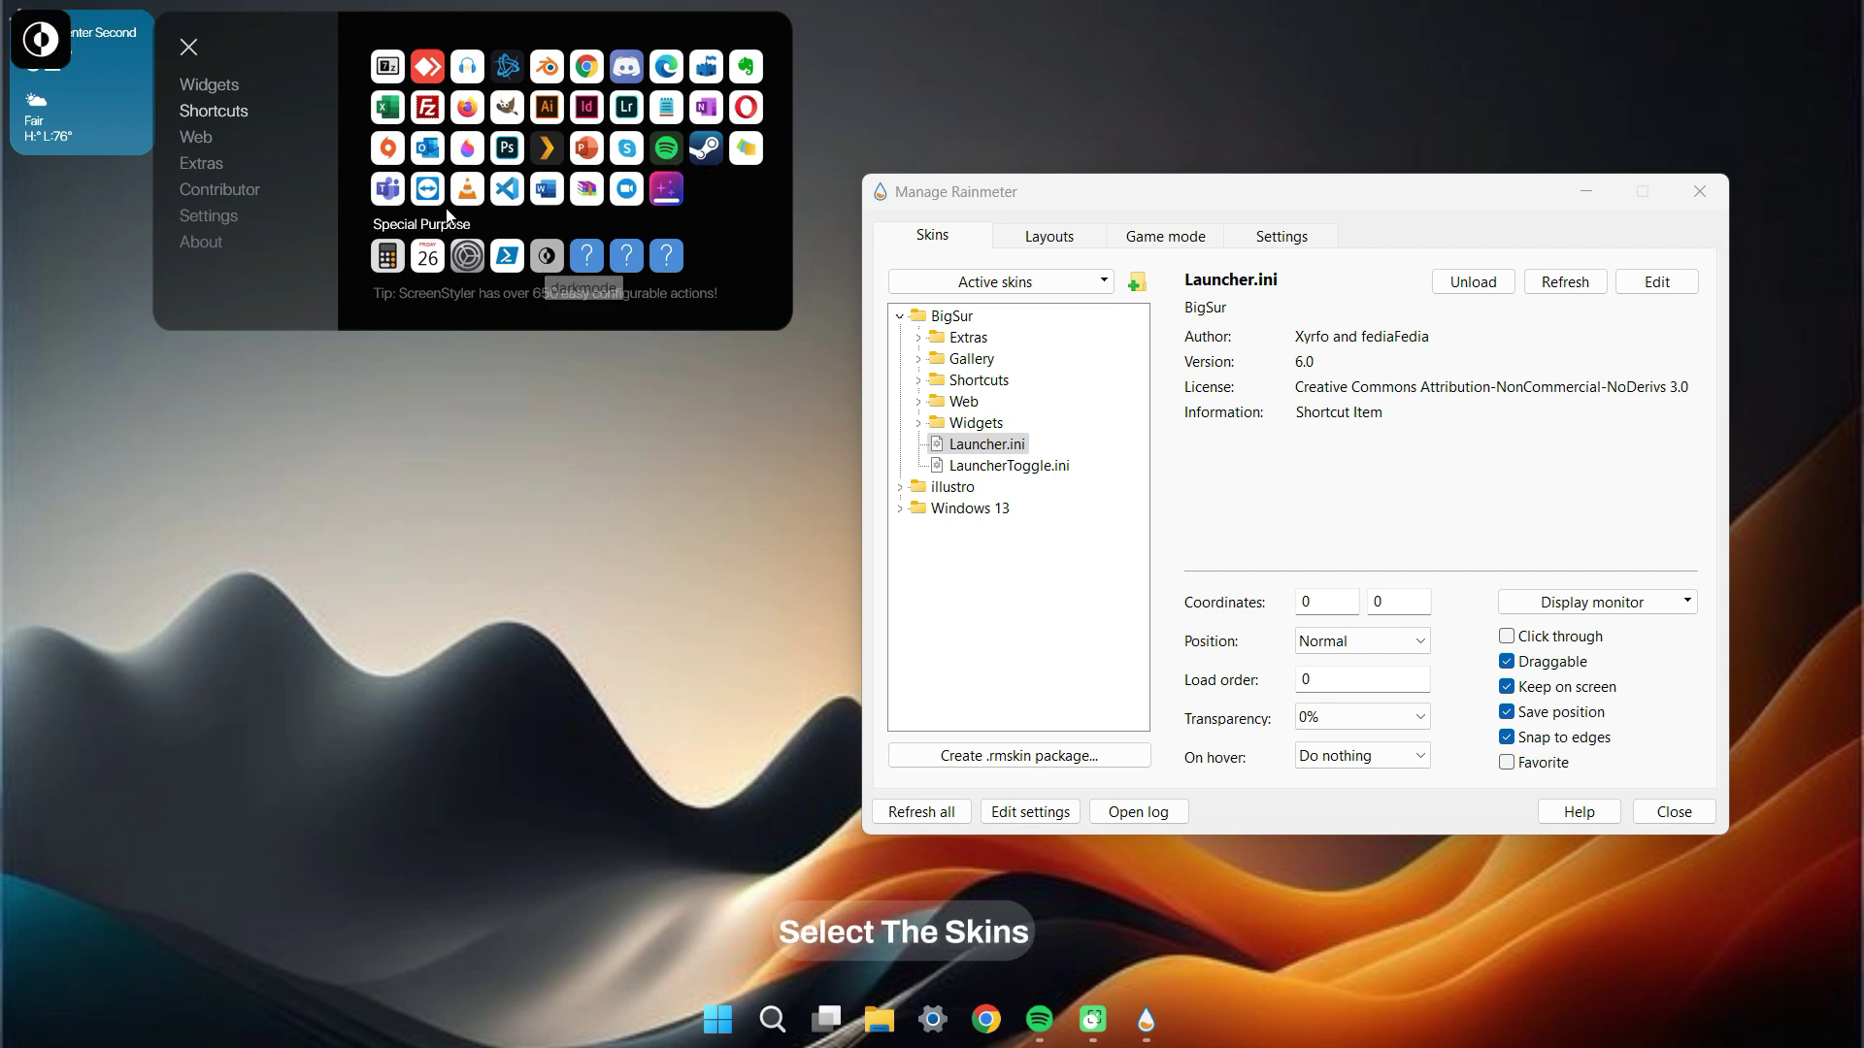
Add the ClockNews extra, move it below the weather widget and close the BigSur launcher
{"action": "left_click", "coordinate": [197, 167]}
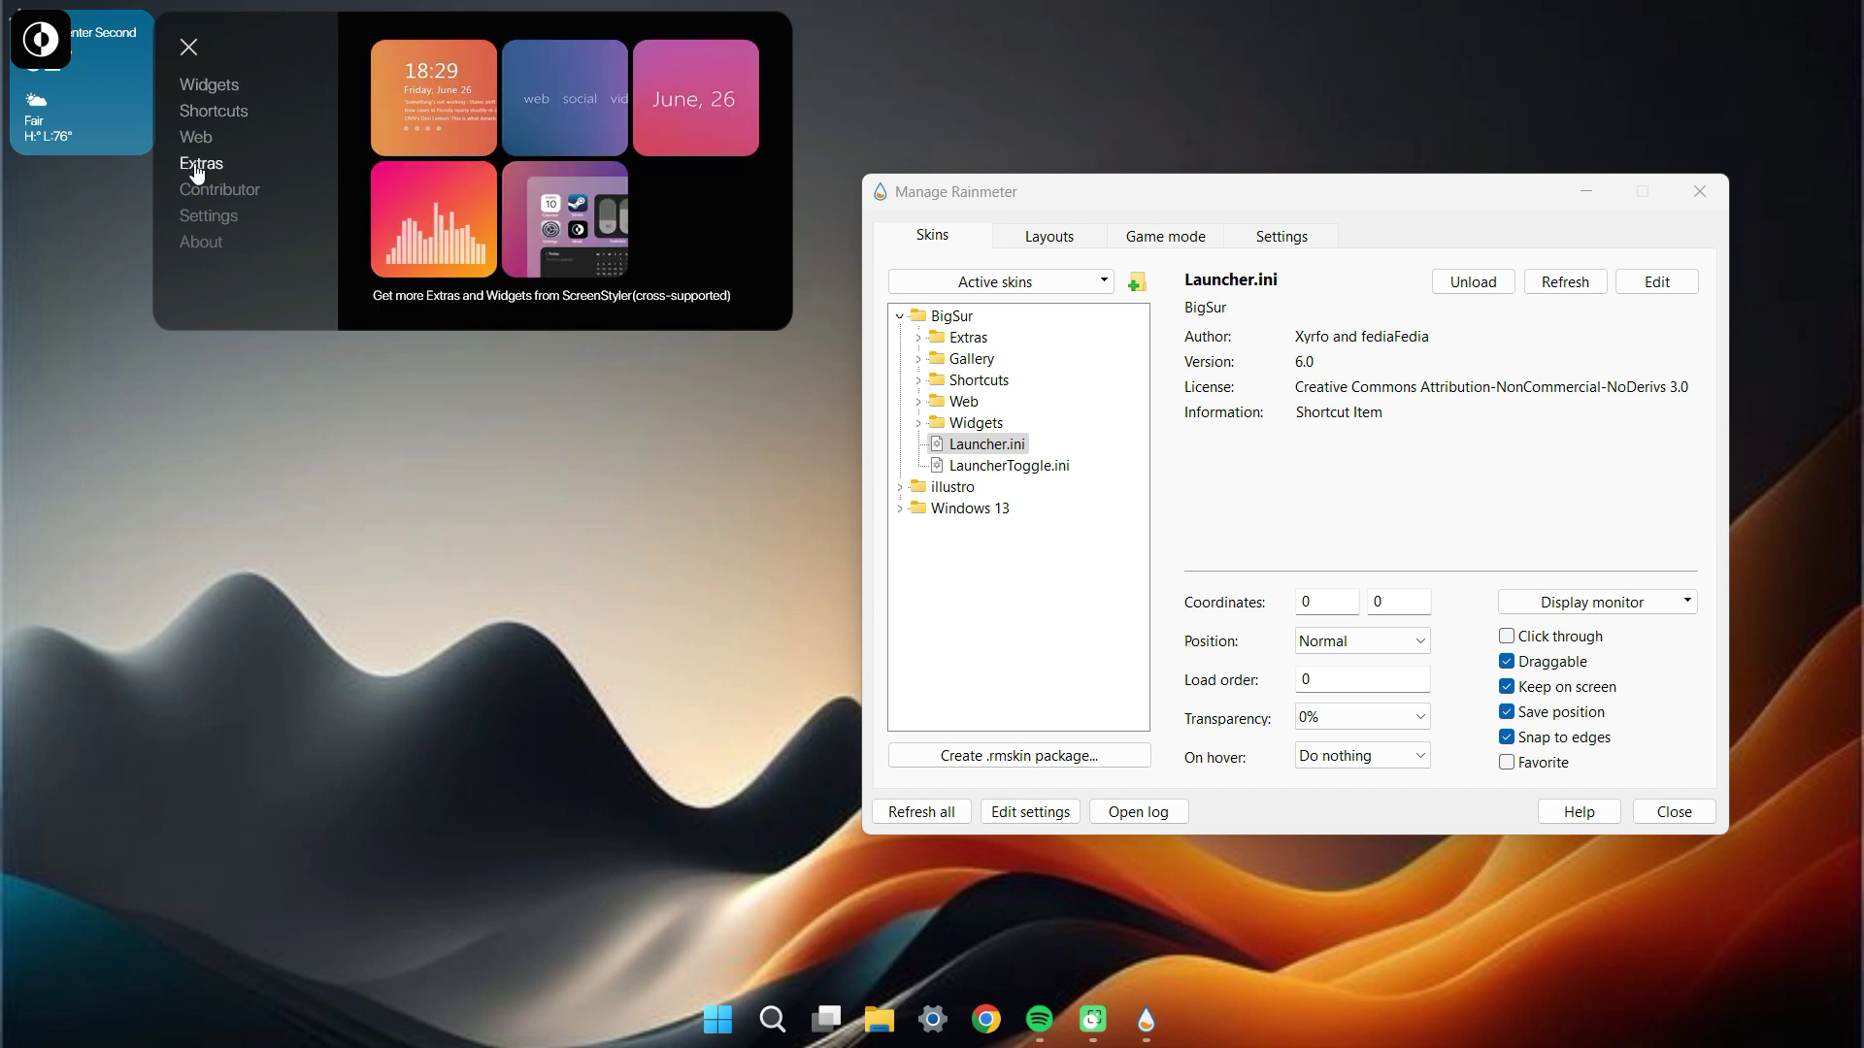
{"action": "left_click", "coordinate": [412, 116]}
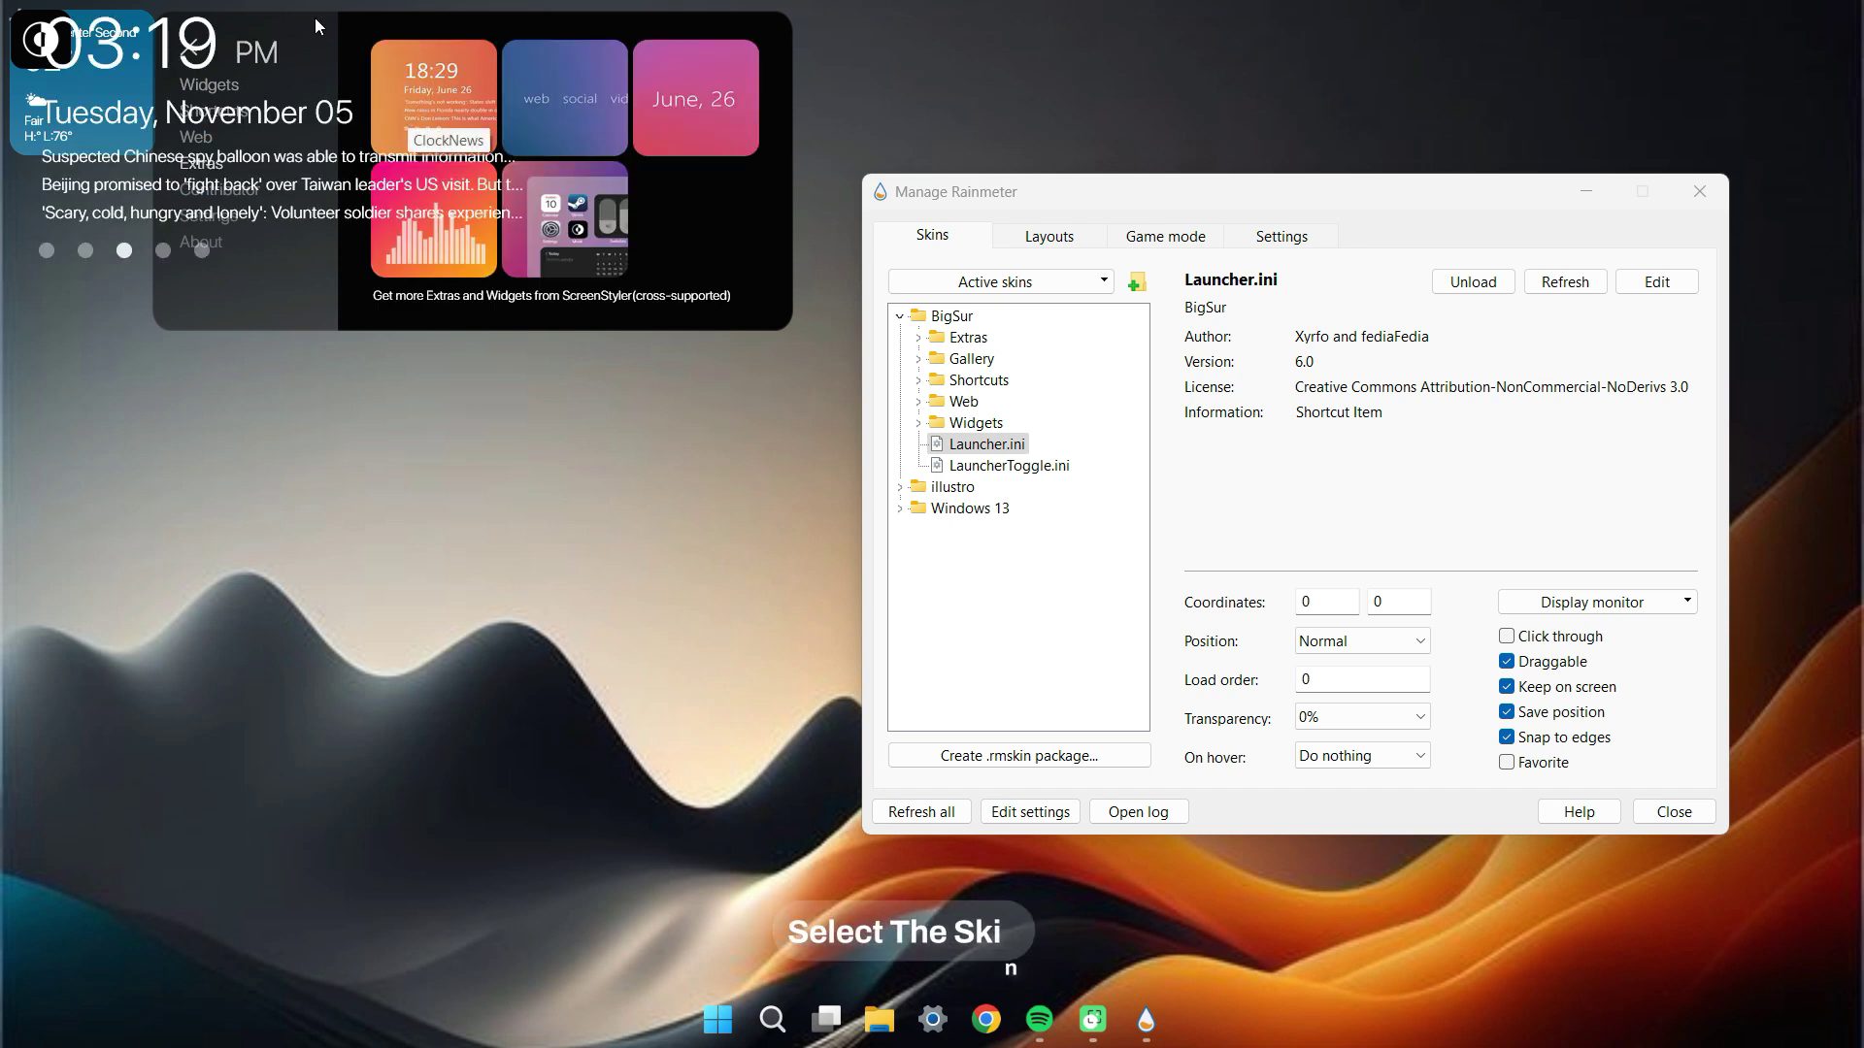
{"action": "left_click_drag", "start_coordinate": [238, 116], "coordinate": [215, 444]}
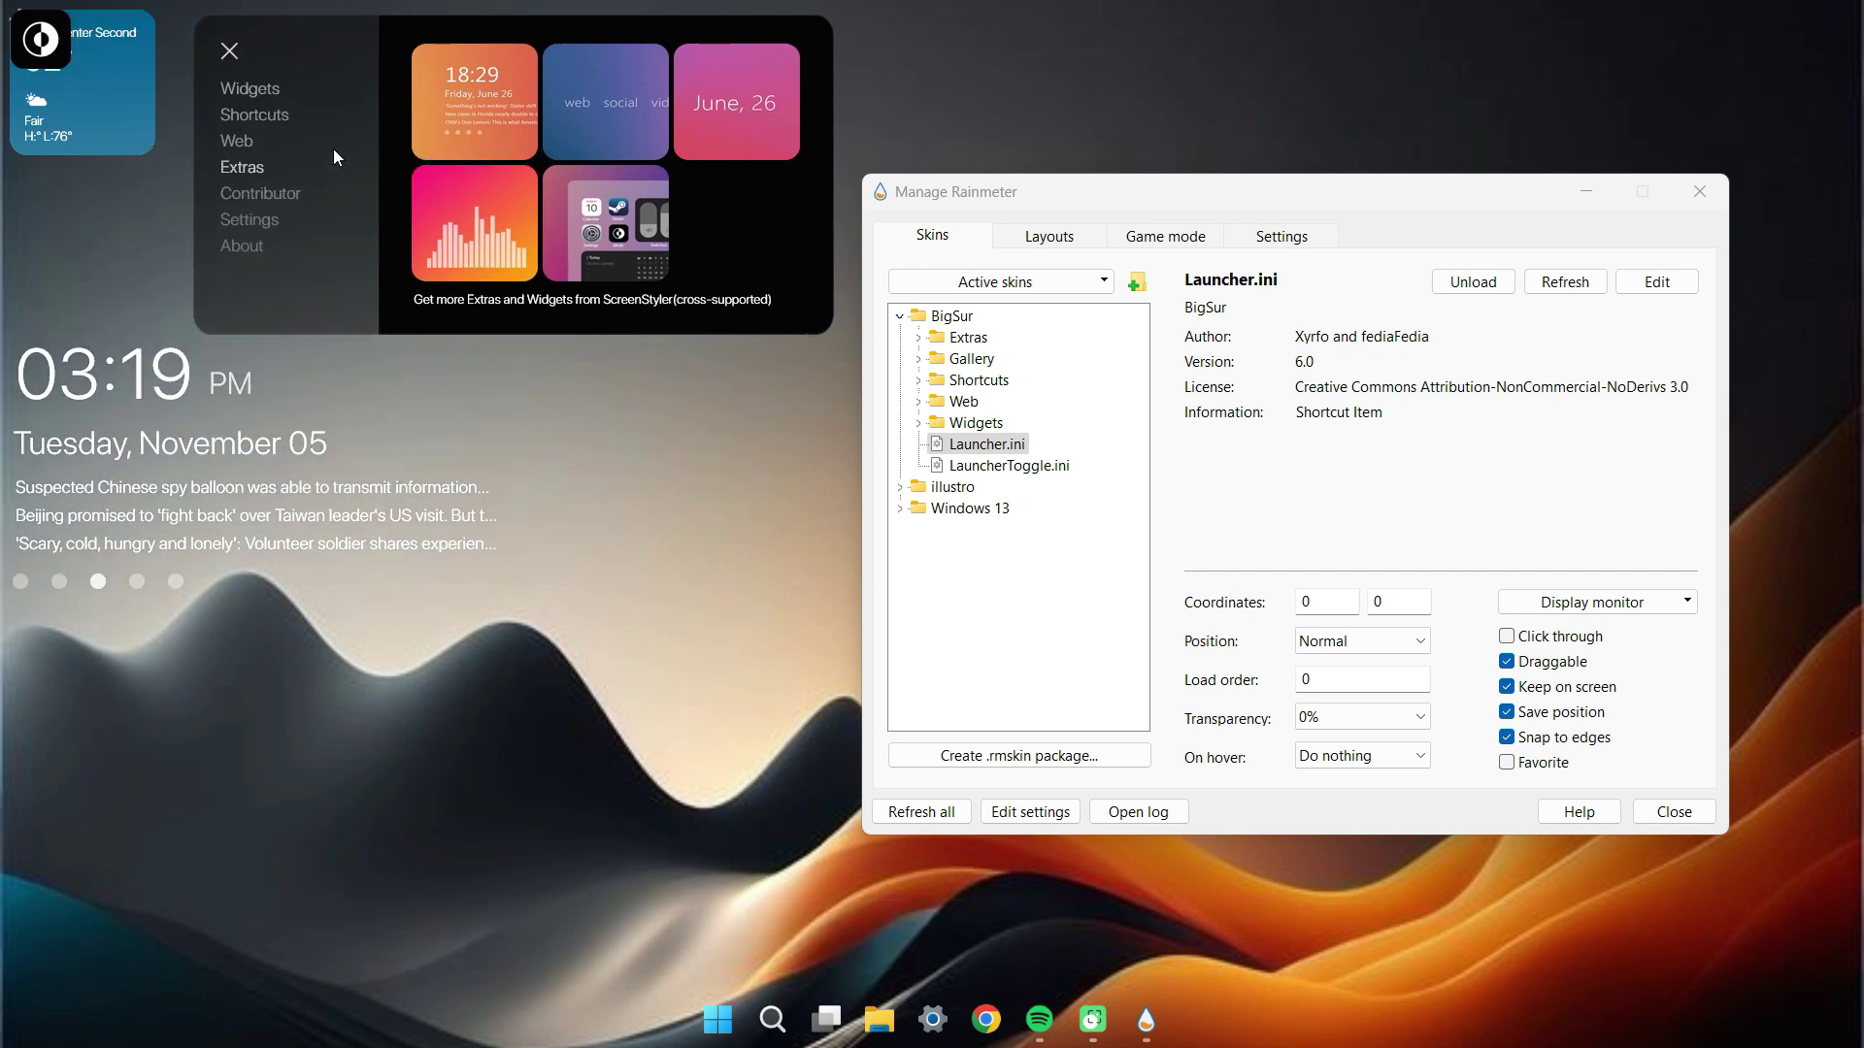
{"action": "left_click", "coordinate": [188, 47]}
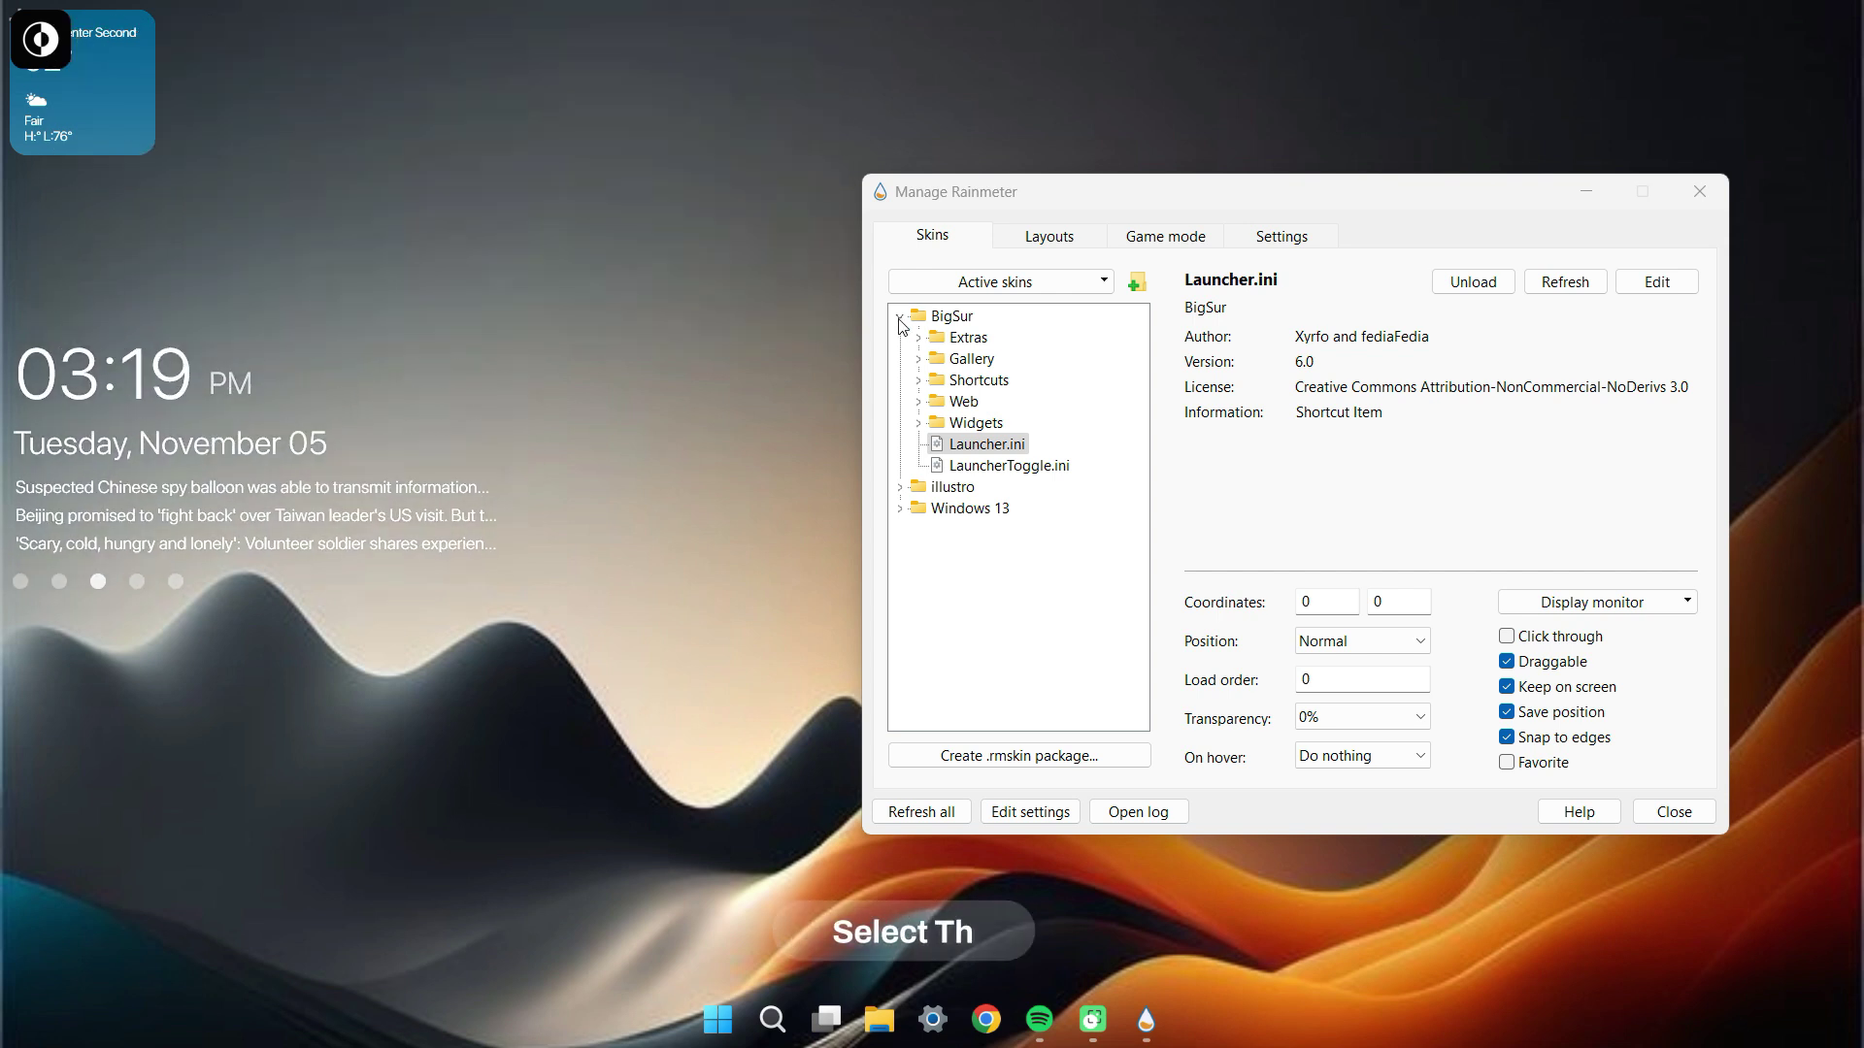
Load the taskbar skin from the Windows 13 skin folder in Manage Rainmeter
{"action": "left_click", "coordinate": [900, 508]}
{"action": "left_click", "coordinate": [918, 573]}
{"action": "right_click", "coordinate": [976, 594]}
{"action": "left_click", "coordinate": [1023, 604]}
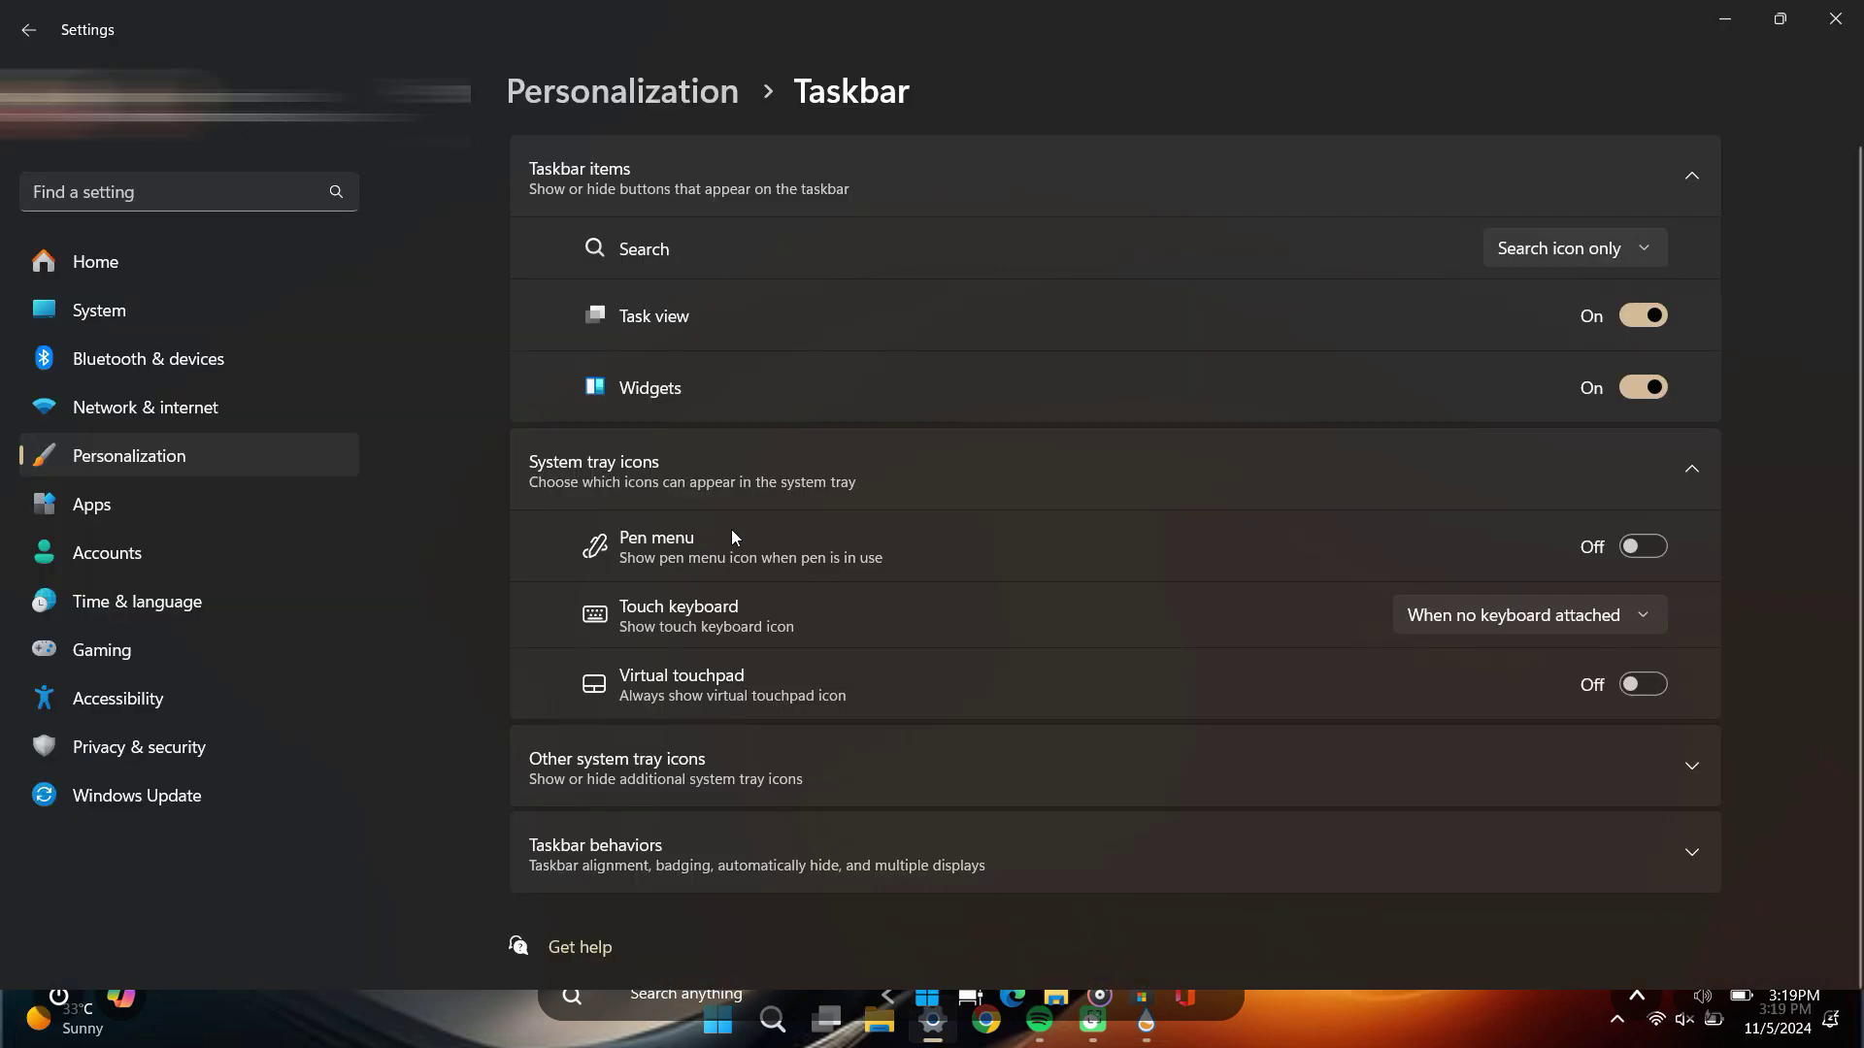
In the taskbar behaviors settings, turn on automatically hiding the taskbar and close Settings
{"action": "scroll", "coordinate": [825, 684], "scroll_direction": "down", "scroll_amount": 1}
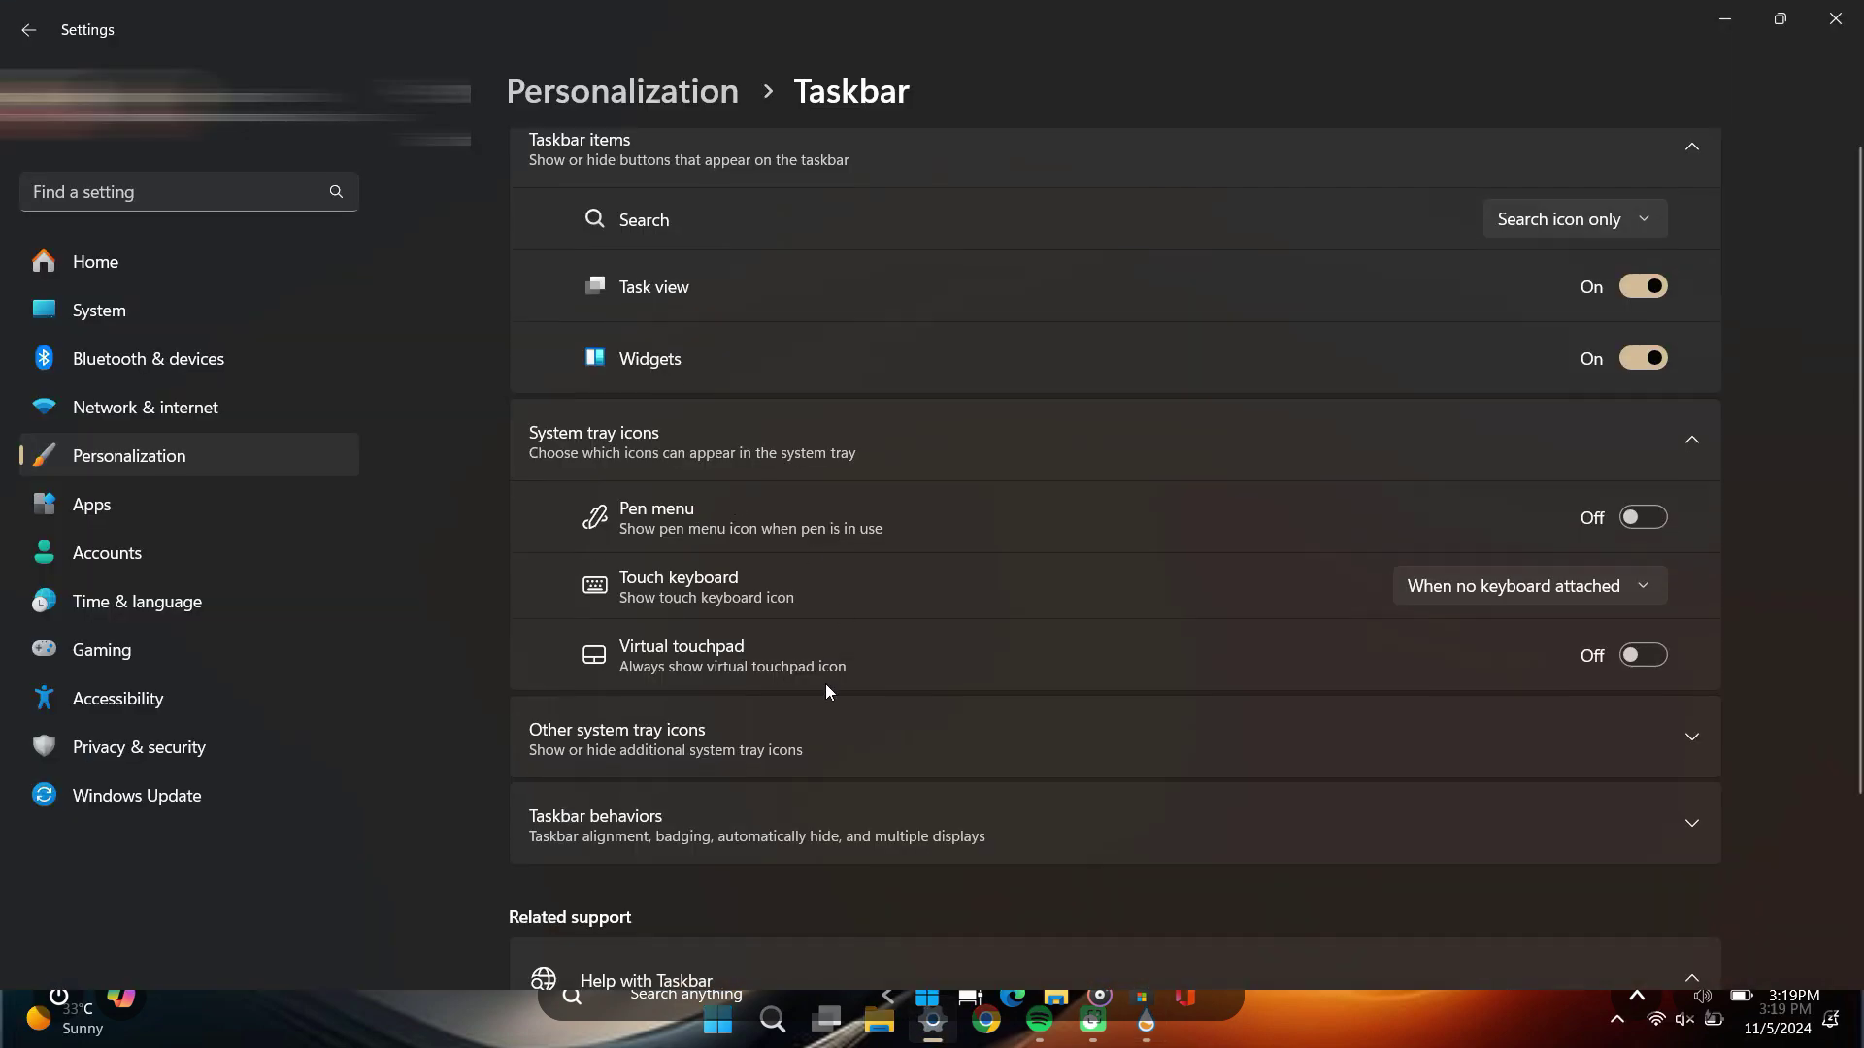
{"action": "scroll", "coordinate": [826, 685], "scroll_direction": "down", "scroll_amount": 2}
{"action": "left_click", "coordinate": [732, 690]}
{"action": "scroll", "coordinate": [782, 767], "scroll_direction": "down", "scroll_amount": 1}
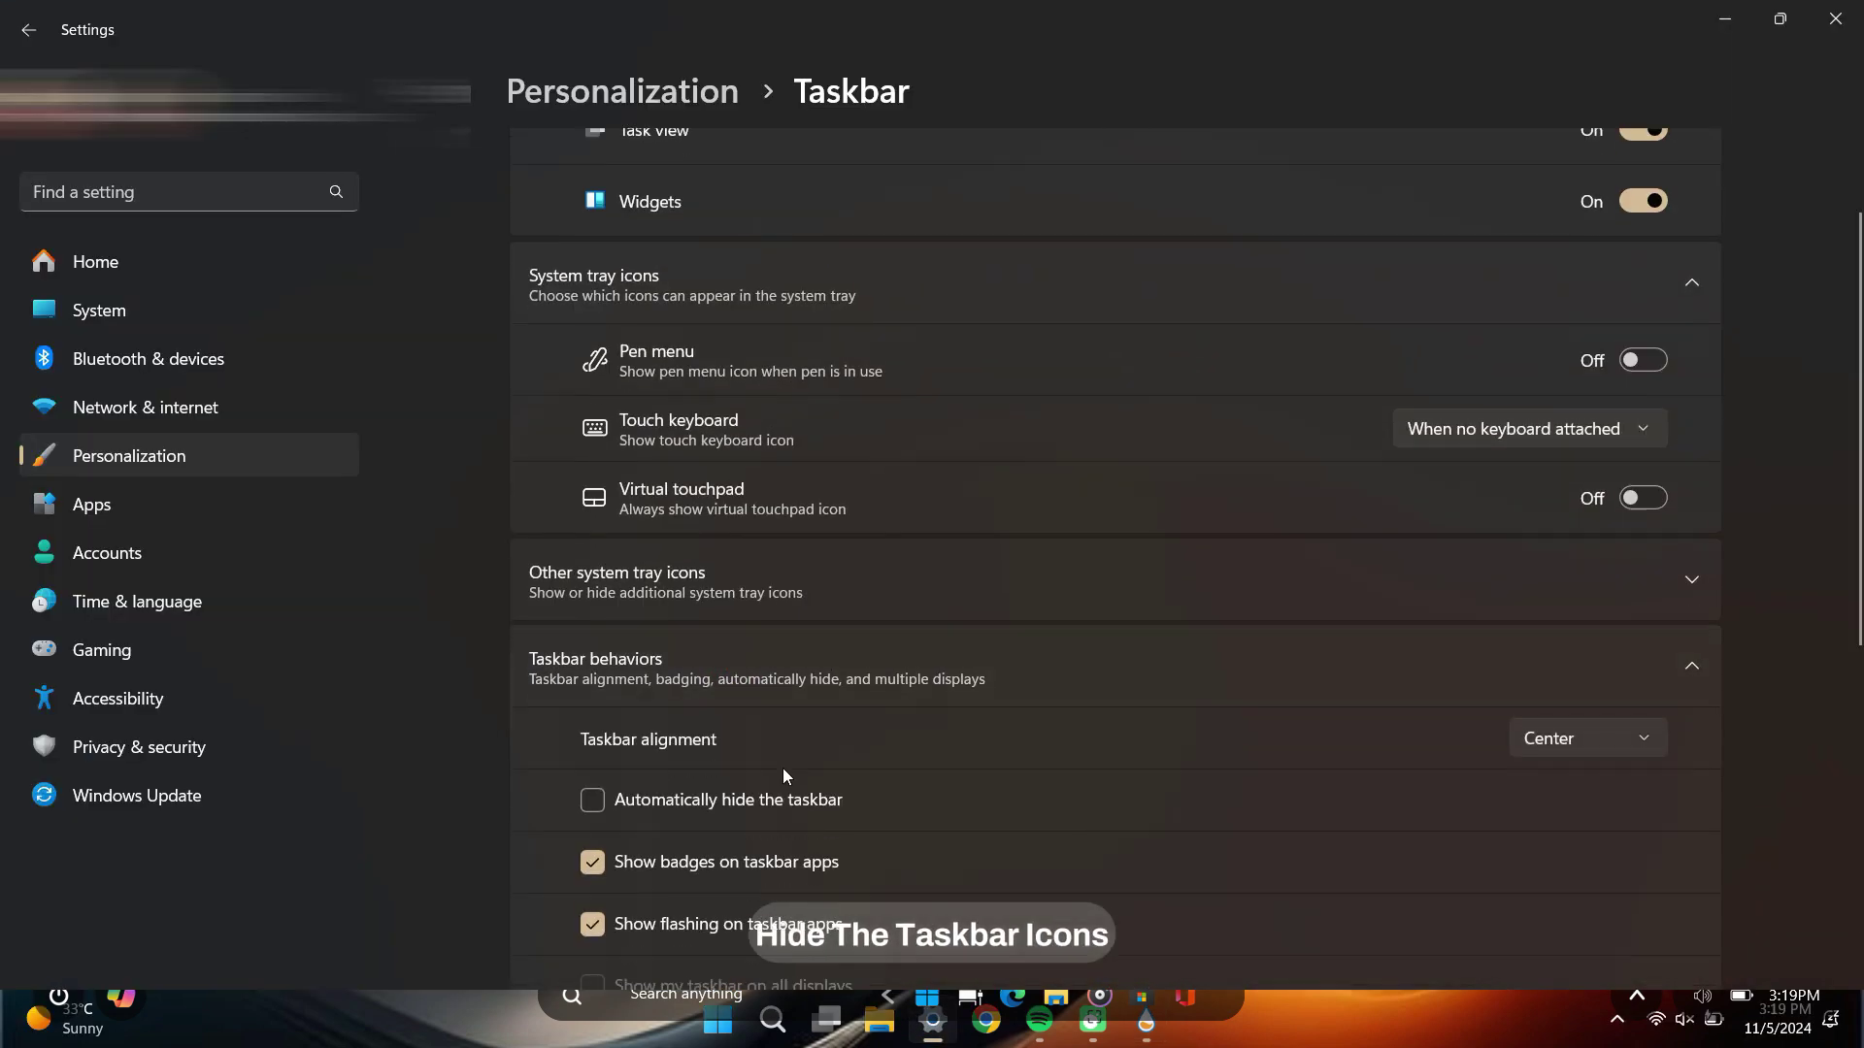
{"action": "scroll", "coordinate": [782, 775], "scroll_direction": "down", "scroll_amount": 1}
{"action": "left_click", "coordinate": [598, 713]}
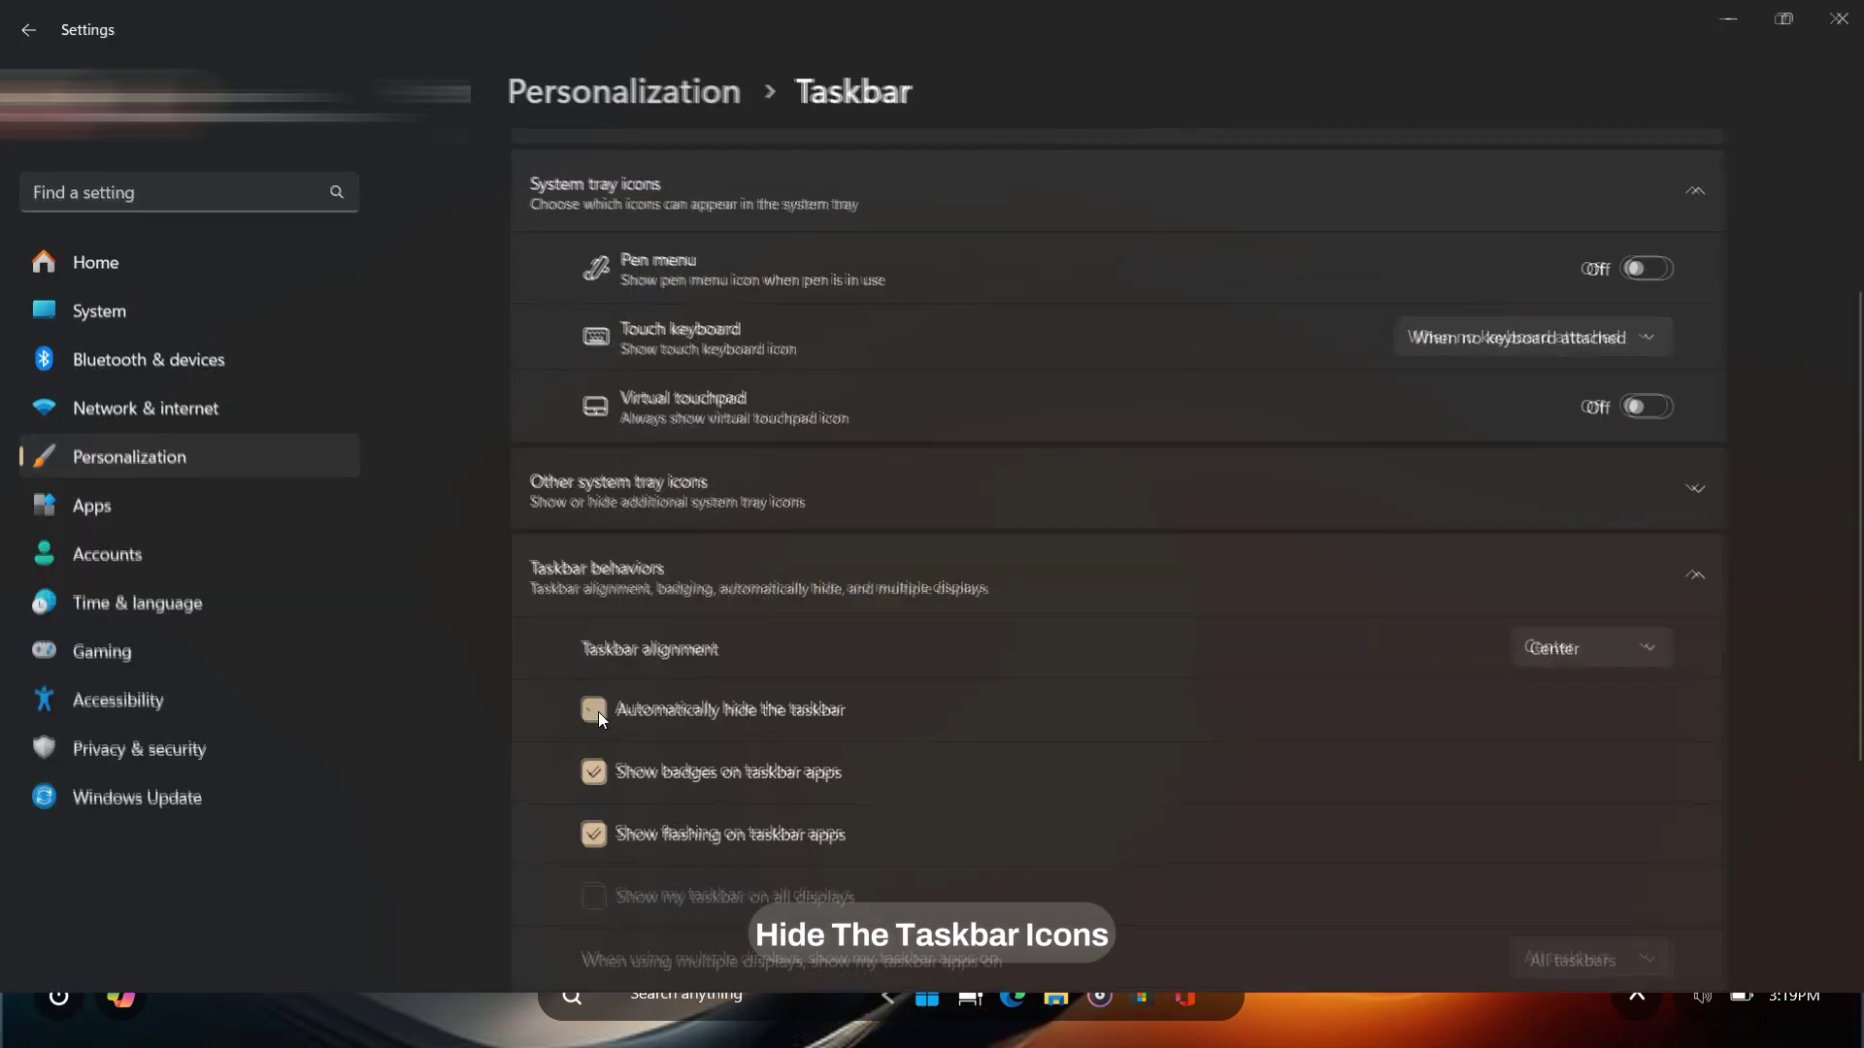
{"action": "left_click", "coordinate": [1835, 19]}
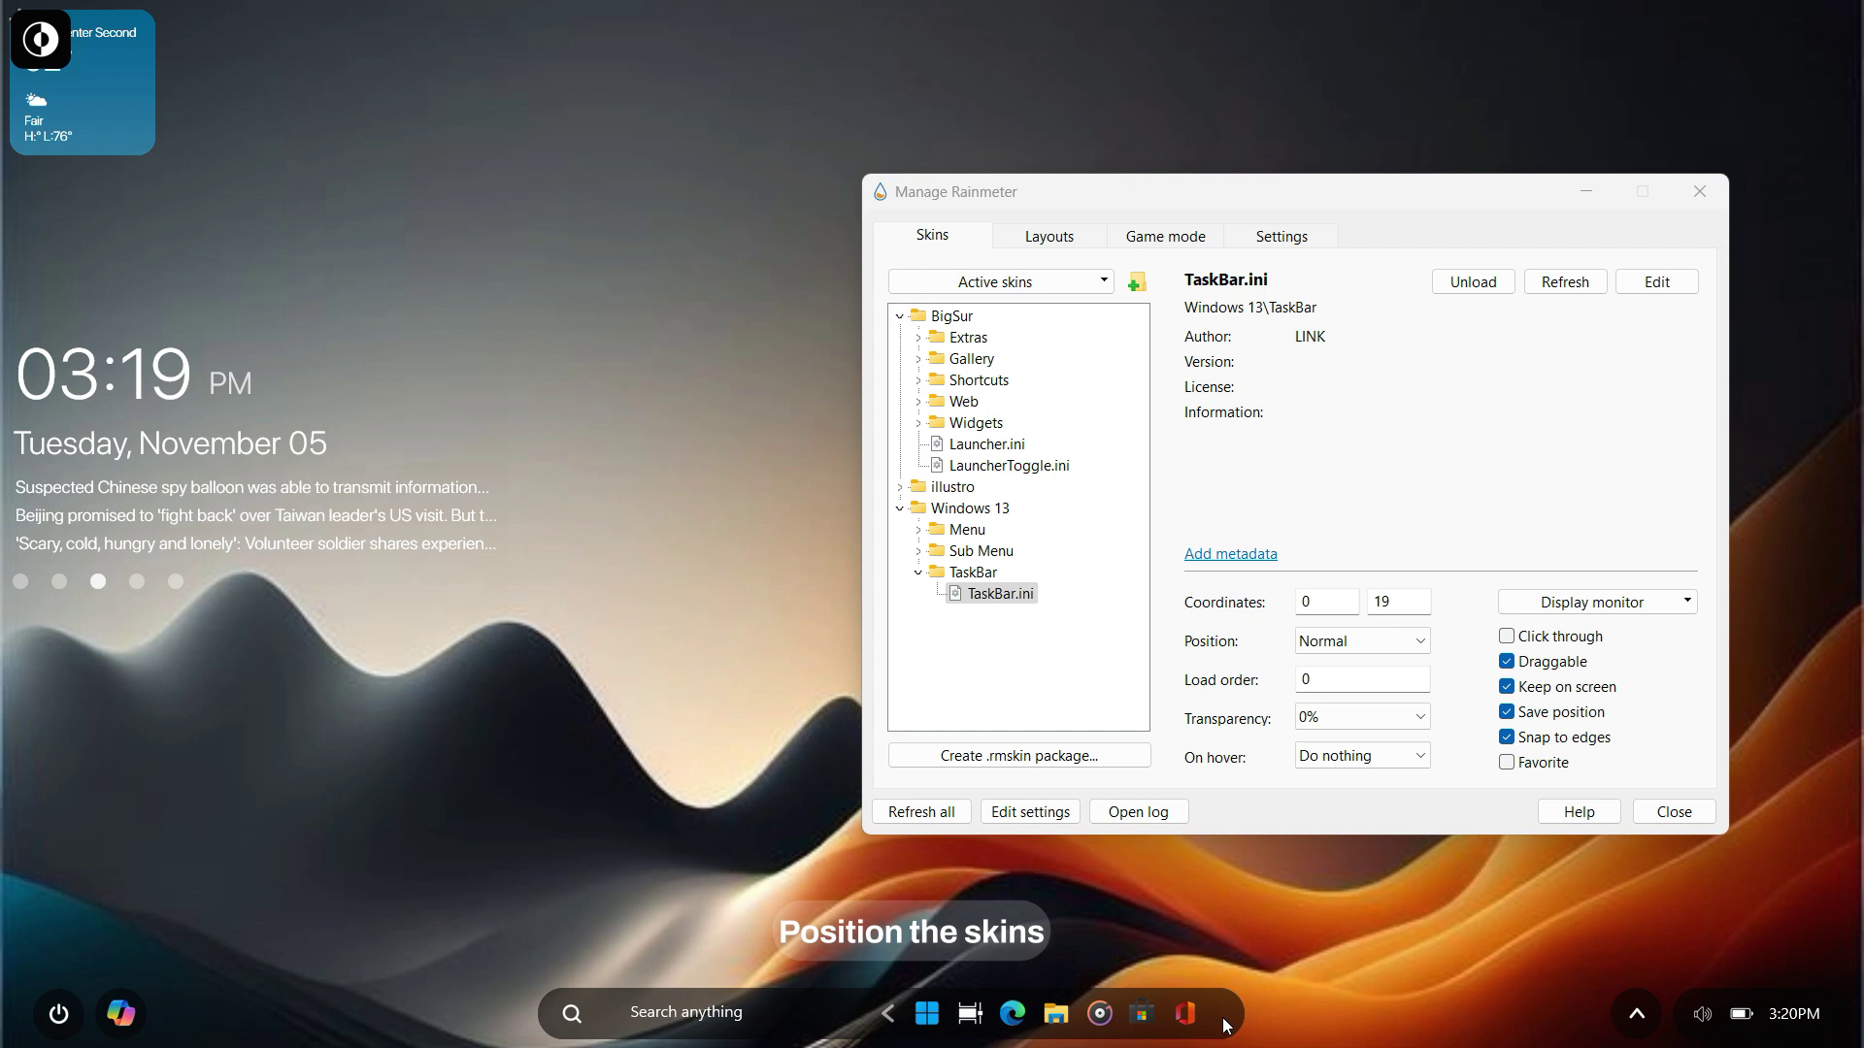
Collapse the Windows 13 and BigSur skin folders in Manage Rainmeter and minimize the window
{"action": "left_click", "coordinate": [900, 508]}
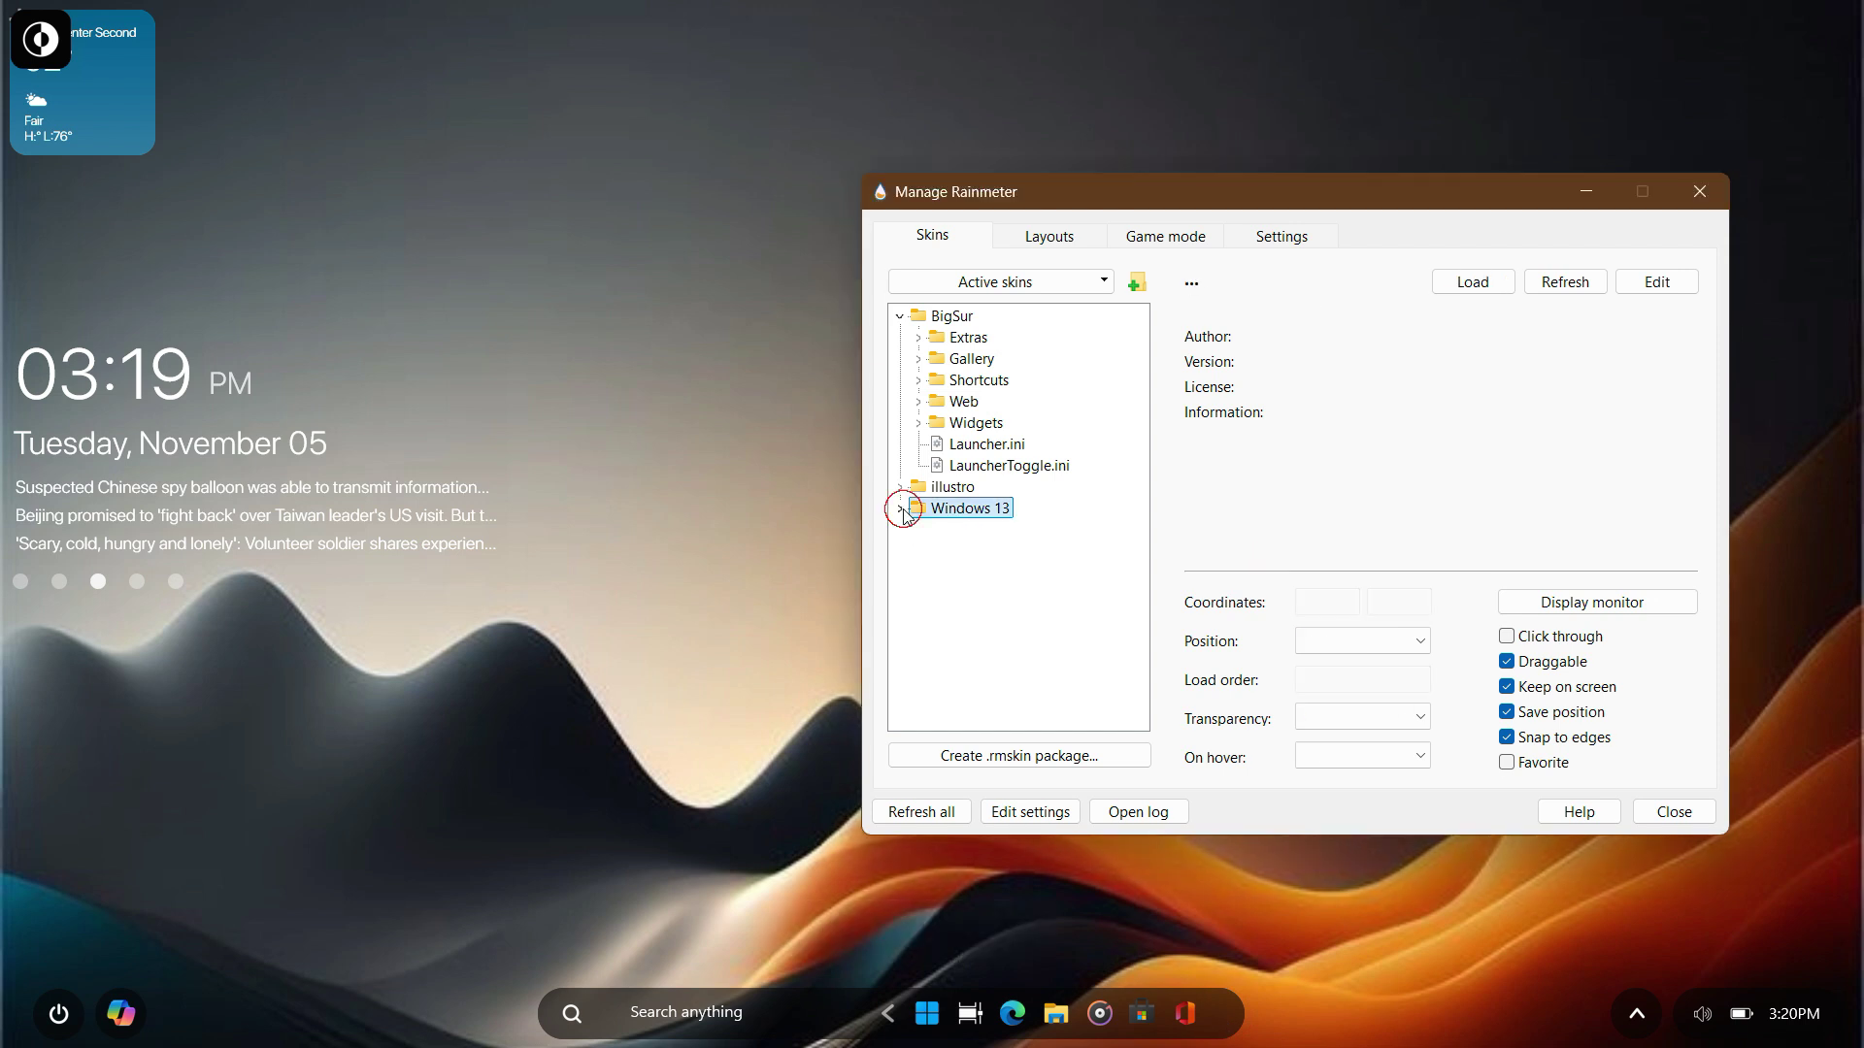
{"action": "left_click", "coordinate": [899, 316]}
{"action": "left_click", "coordinate": [1586, 192]}
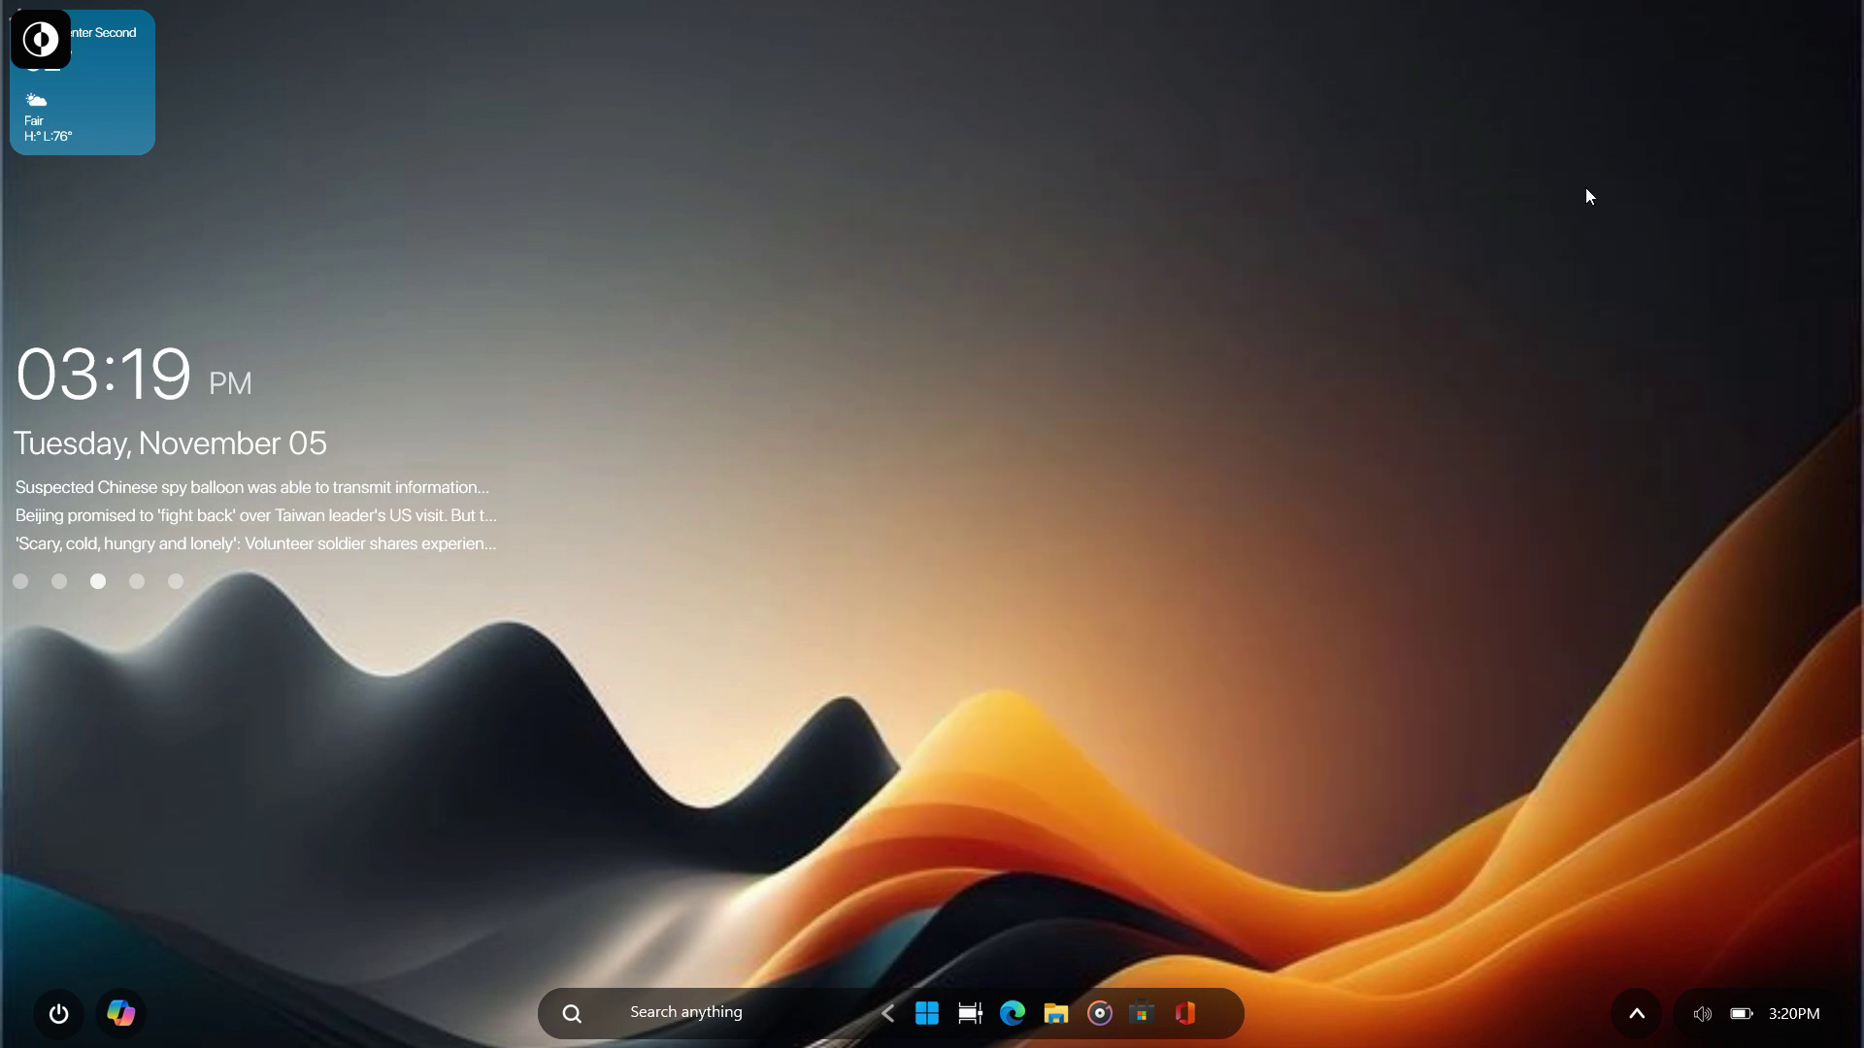
Move the weather widget to the desktop's upper right, with the app shortcut grid beside it and the volume/brightness sliders and calendar stacked below
{"action": "left_click_drag", "start_coordinate": [161, 92], "coordinate": [1750, 167]}
{"action": "left_click_drag", "start_coordinate": [144, 82], "coordinate": [1584, 167]}
{"action": "left_click_drag", "start_coordinate": [76, 116], "coordinate": [1685, 539]}
{"action": "left_click_drag", "start_coordinate": [141, 111], "coordinate": [1747, 367]}
{"action": "left_click_drag", "start_coordinate": [1732, 446], "coordinate": [1723, 442]}
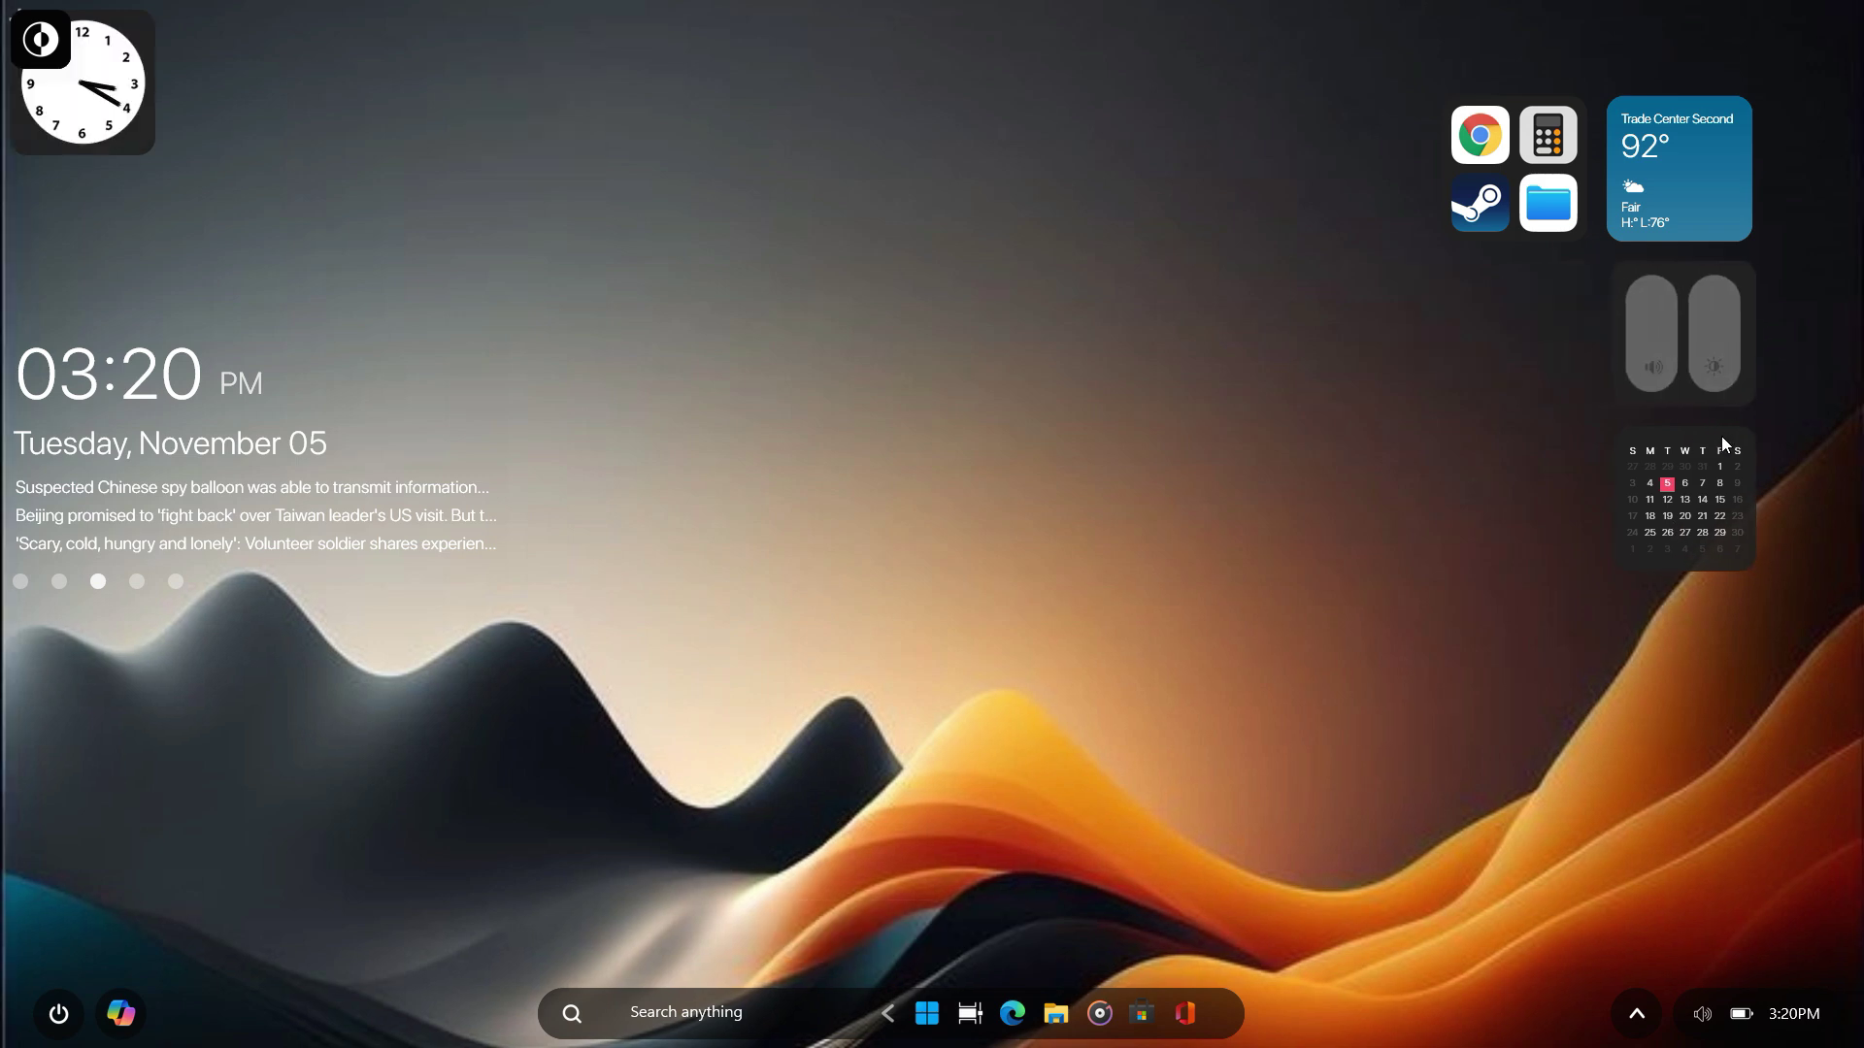
Move the analog clock aside and arrange the Teams, darkmode, Skype and Spotify shortcuts in a two-by-two block under the app shortcut grid
{"action": "left_click_drag", "start_coordinate": [117, 104], "coordinate": [182, 307]}
{"action": "left_click_drag", "start_coordinate": [32, 50], "coordinate": [1551, 302]}
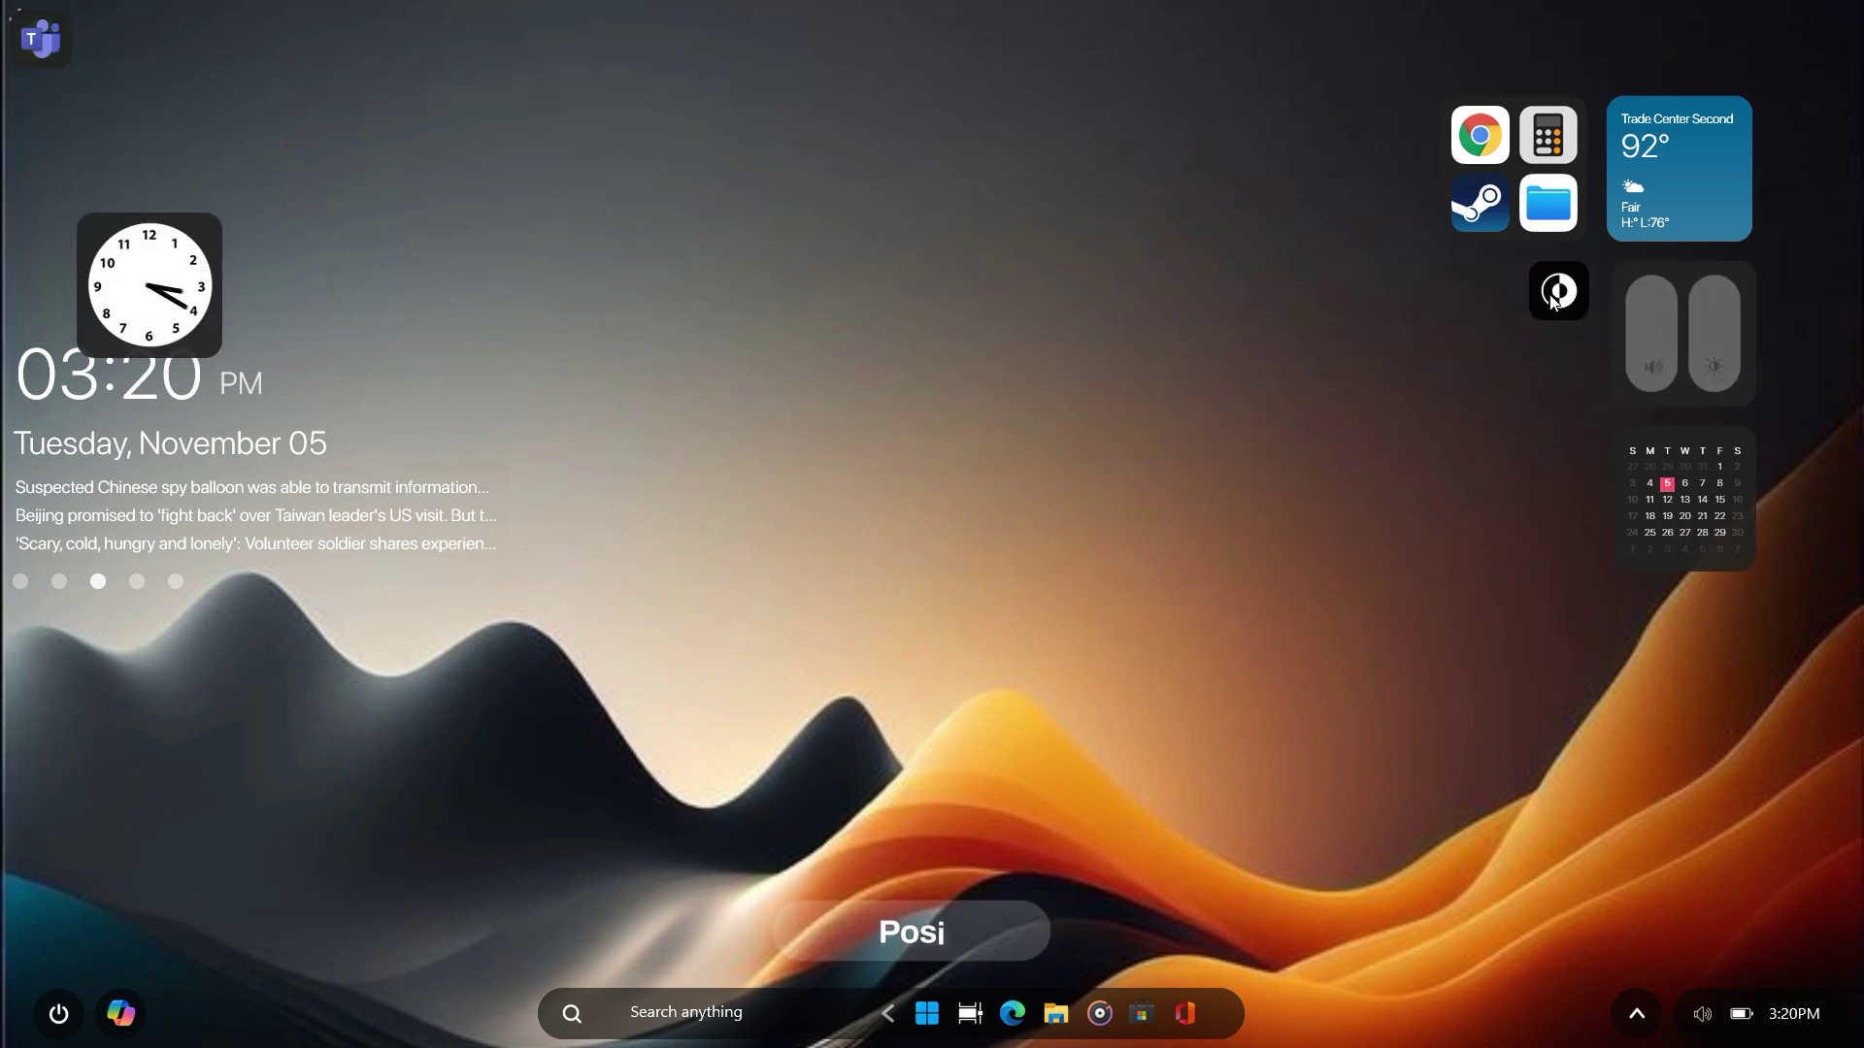
{"action": "left_click_drag", "start_coordinate": [47, 41], "coordinate": [1439, 291]}
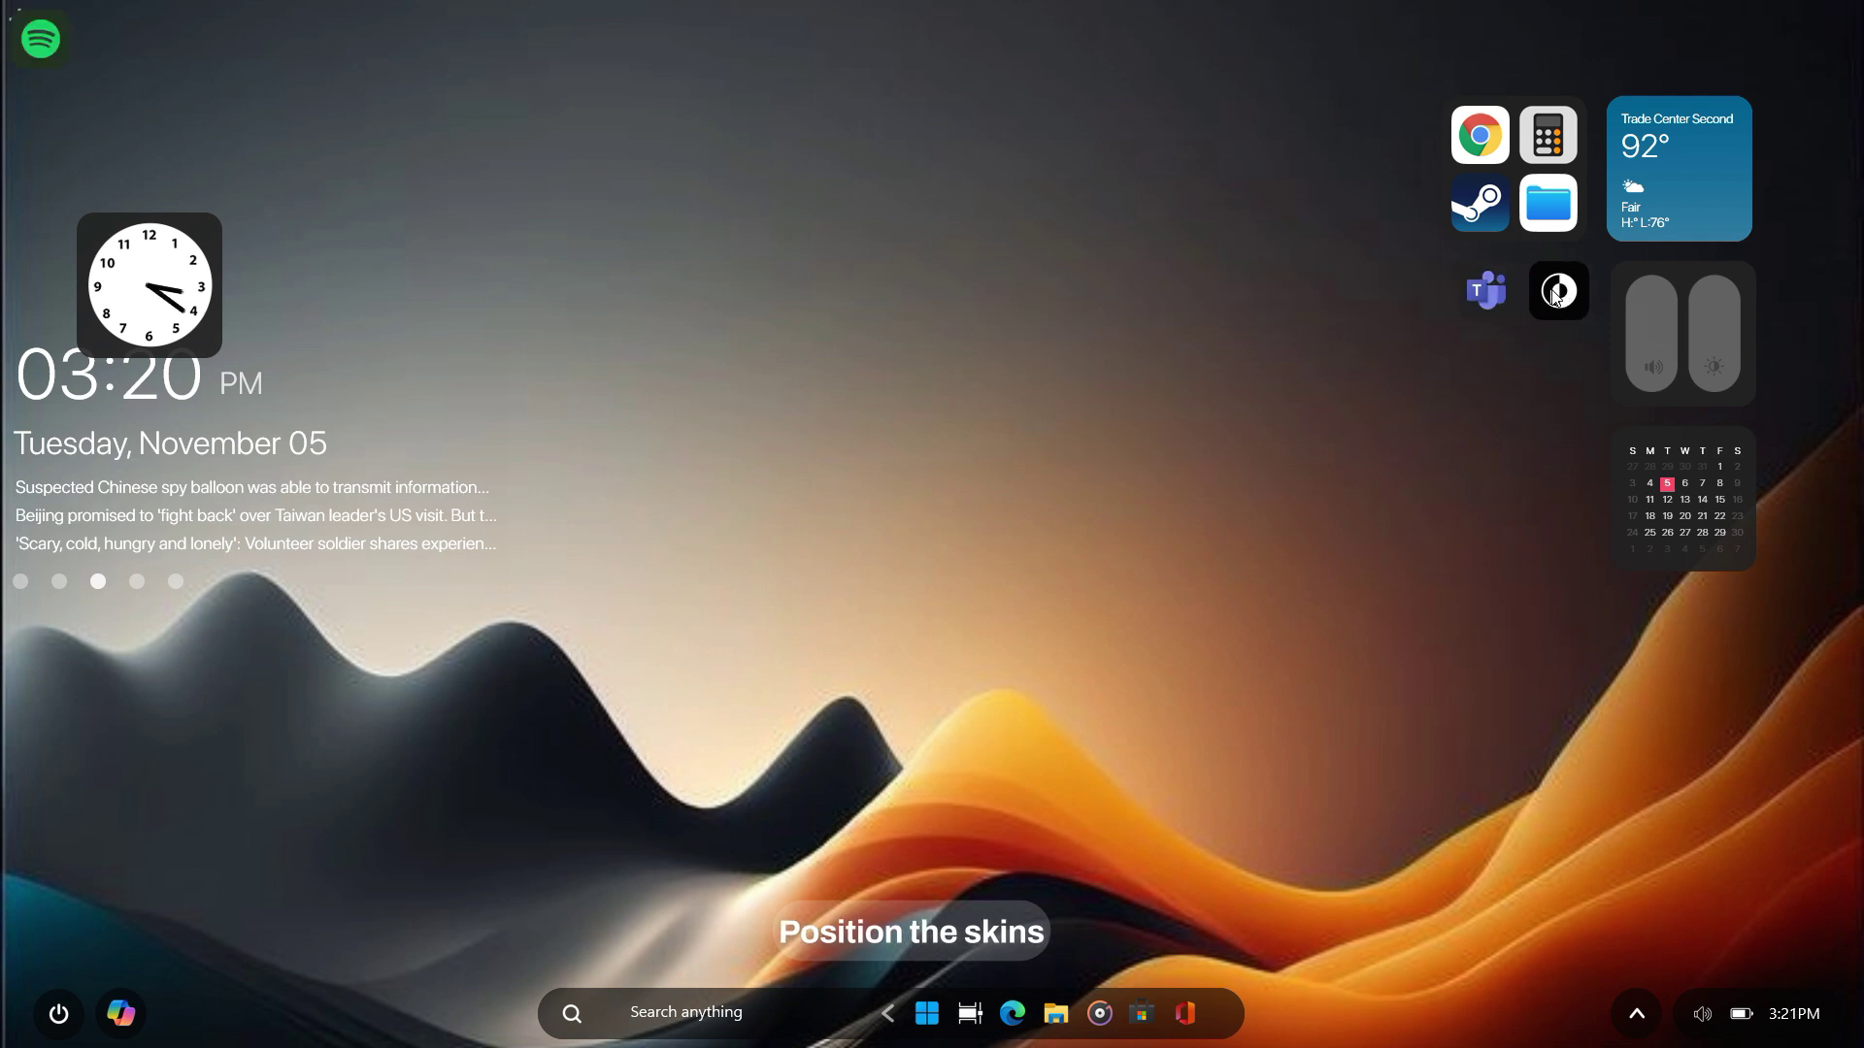
{"action": "left_click_drag", "start_coordinate": [1559, 292], "coordinate": [1545, 291]}
{"action": "left_click_drag", "start_coordinate": [44, 44], "coordinate": [1551, 369]}
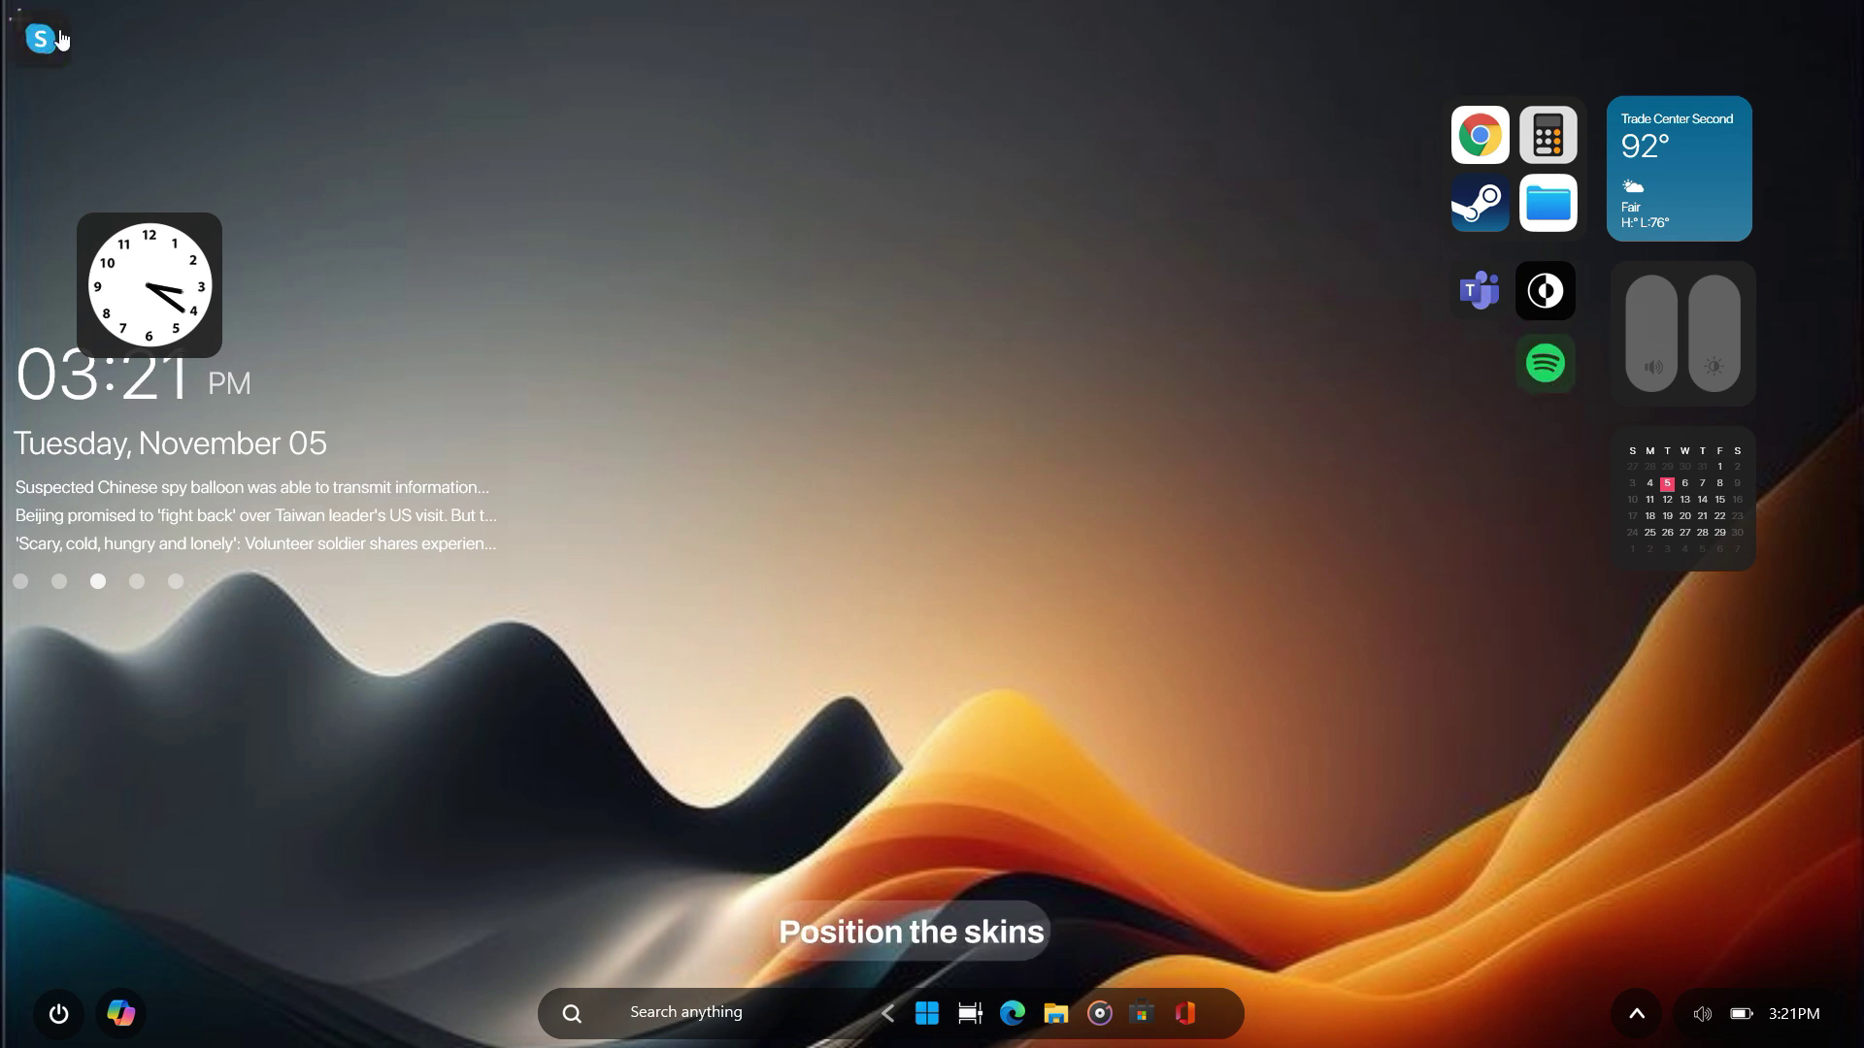
{"action": "left_click_drag", "start_coordinate": [61, 39], "coordinate": [1469, 362]}
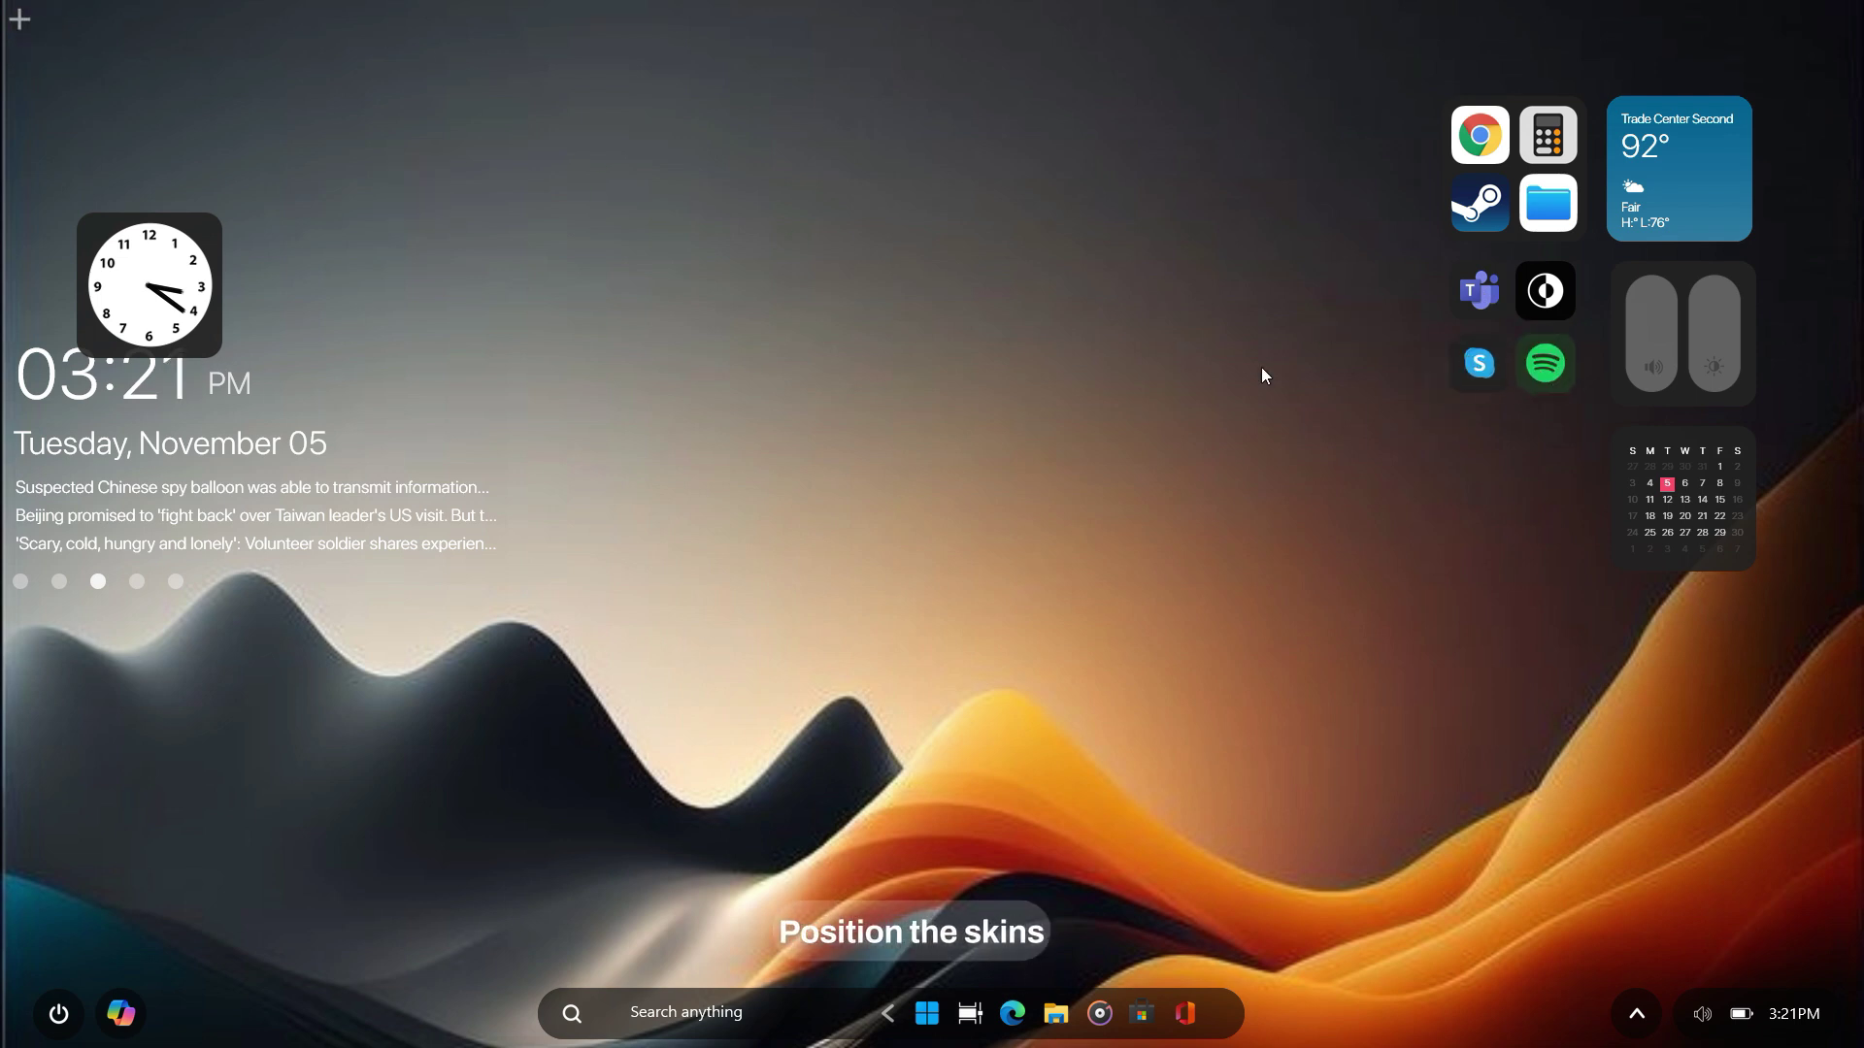
Switch the calendar widget to its alternative wide layout with reminders
{"action": "right_click", "coordinate": [1663, 447]}
{"action": "left_click", "coordinate": [1743, 482]}
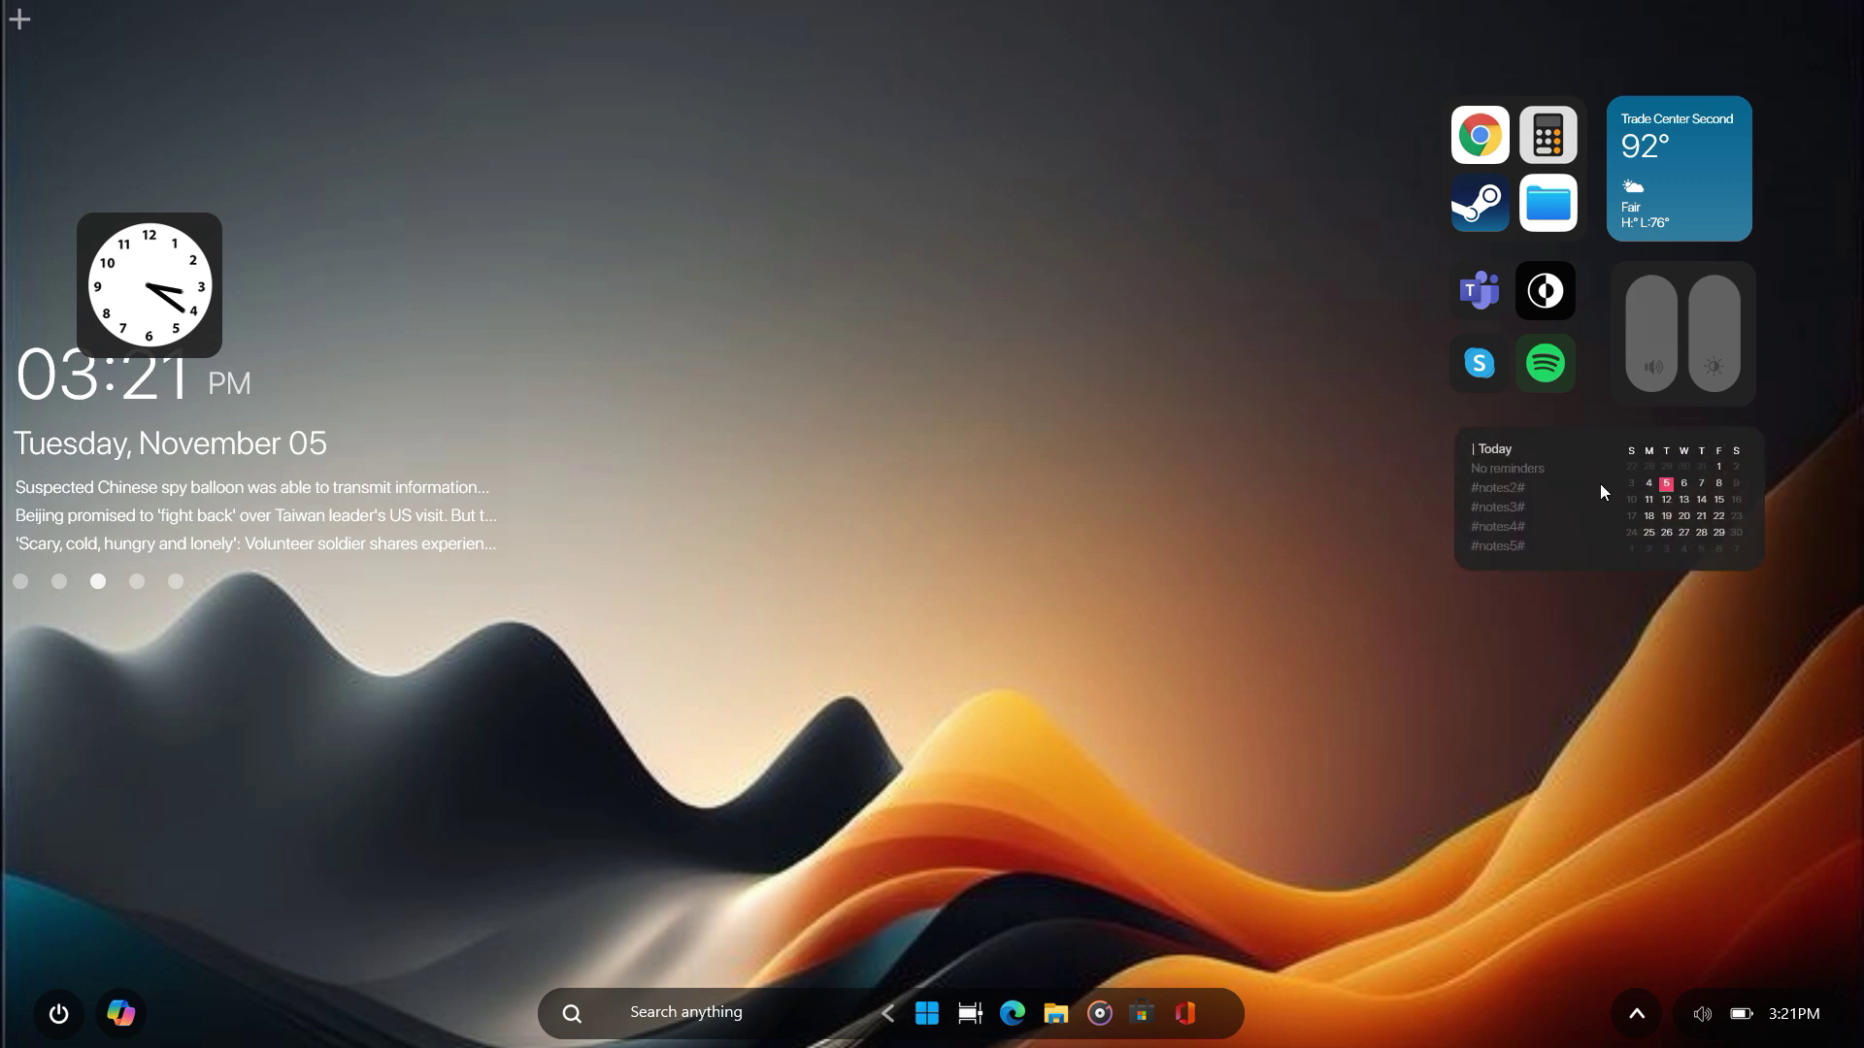
Add the BigSur music widget with Spotify as its player, place it below the calendar and switch it to the alternative layout
{"action": "left_click", "coordinate": [19, 20]}
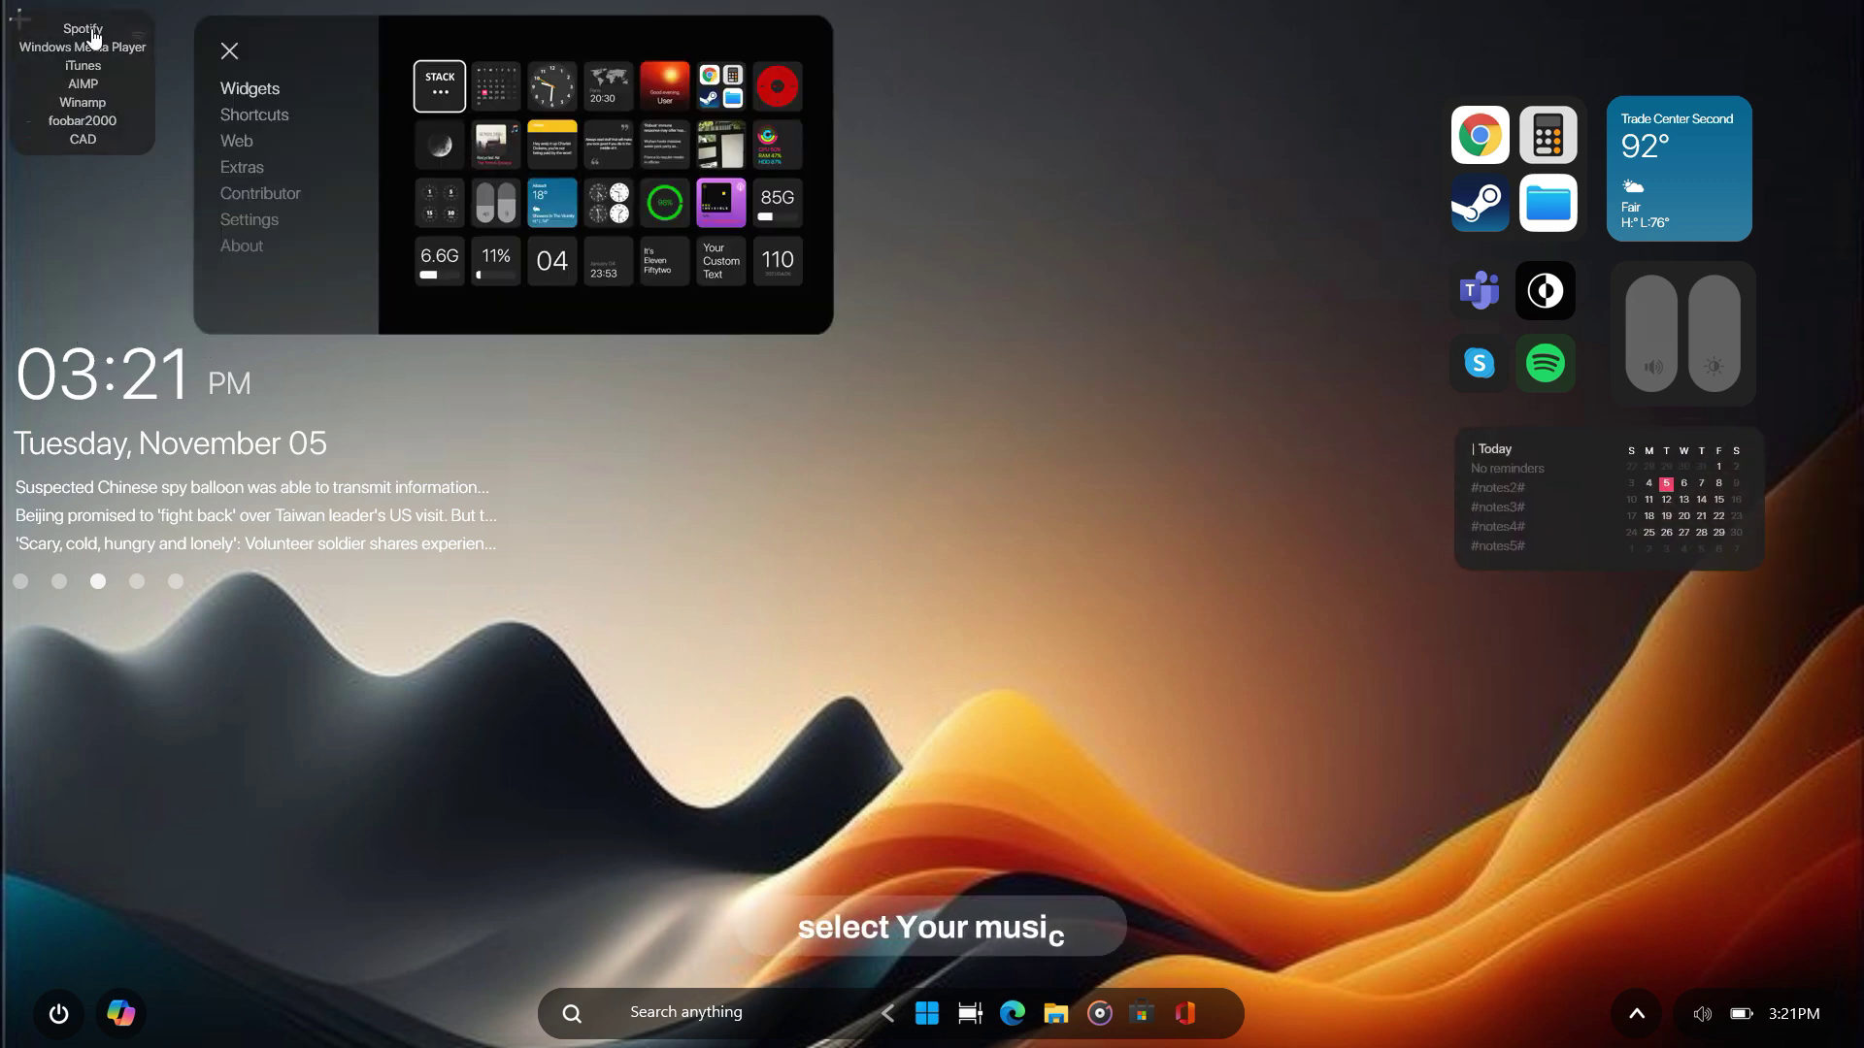
{"action": "left_click", "coordinate": [82, 28]}
{"action": "left_click_drag", "start_coordinate": [82, 78], "coordinate": [1516, 657]}
{"action": "right_click", "coordinate": [1520, 655]}
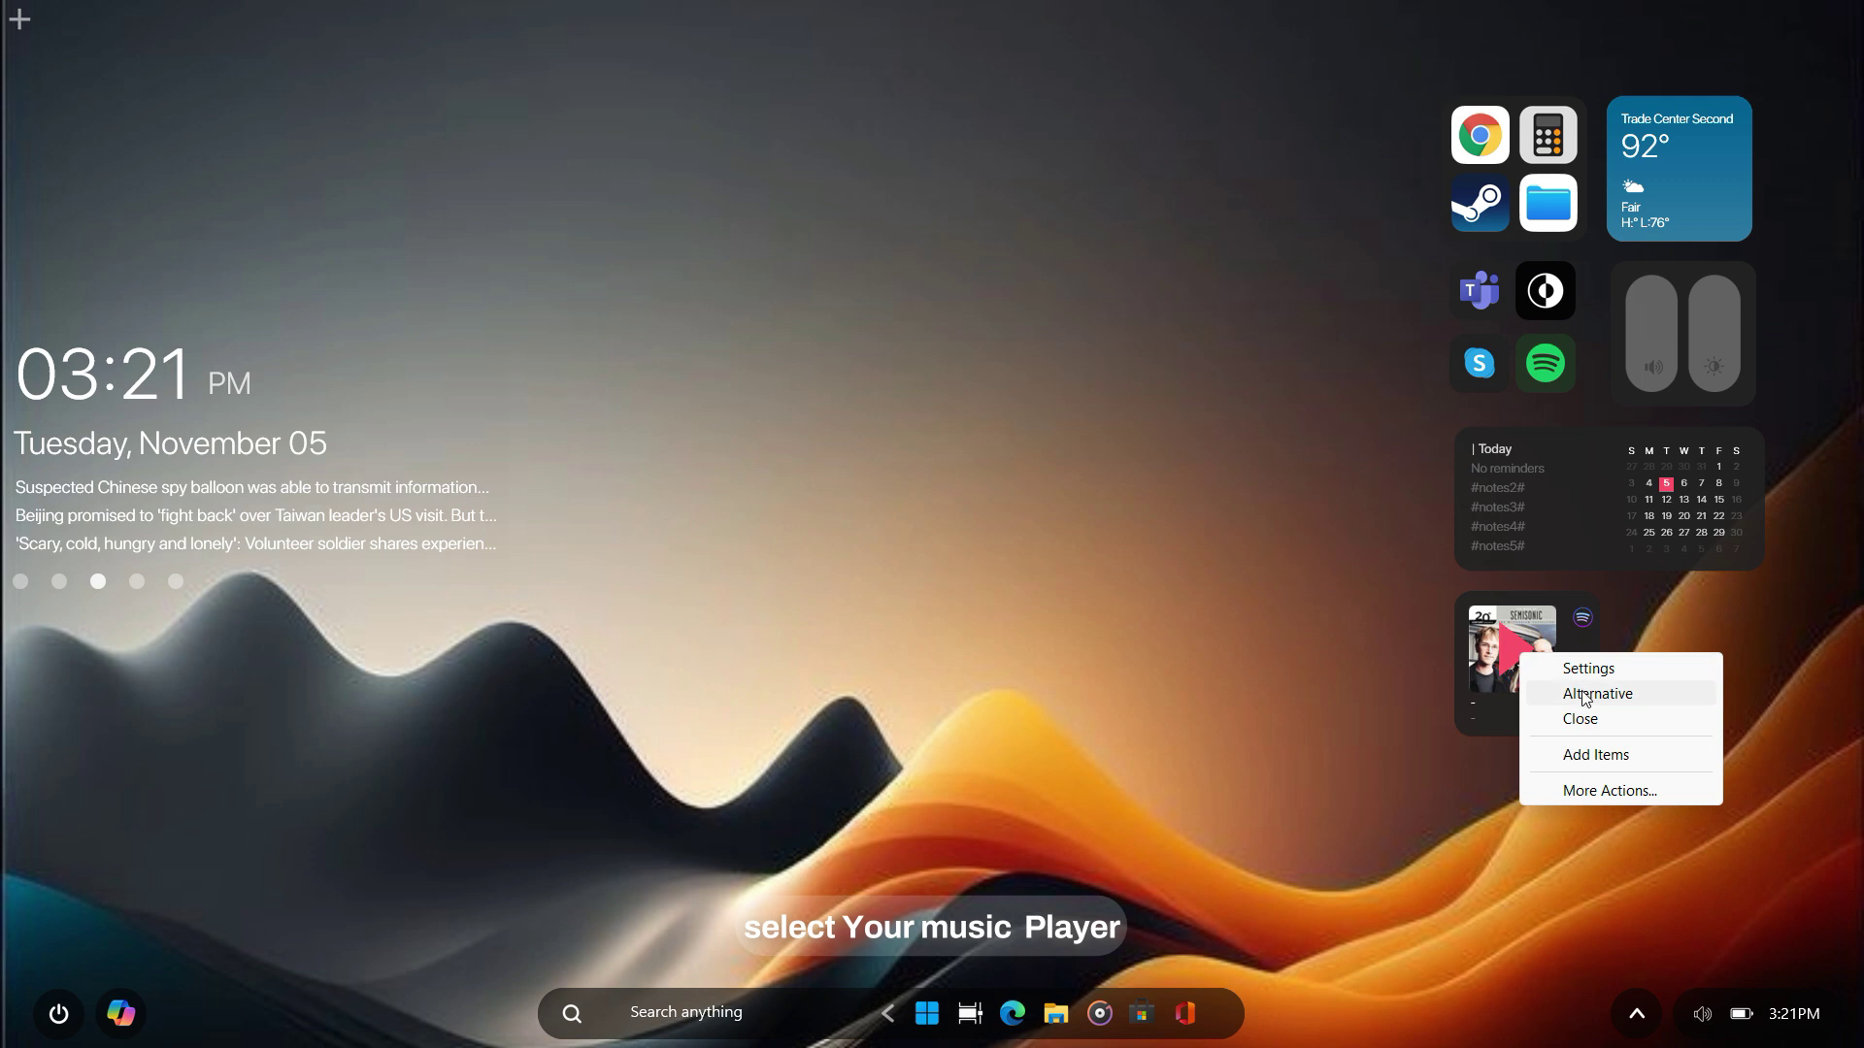
{"action": "left_click", "coordinate": [1584, 695]}
{"action": "left_click_drag", "start_coordinate": [1605, 639], "coordinate": [1603, 640]}
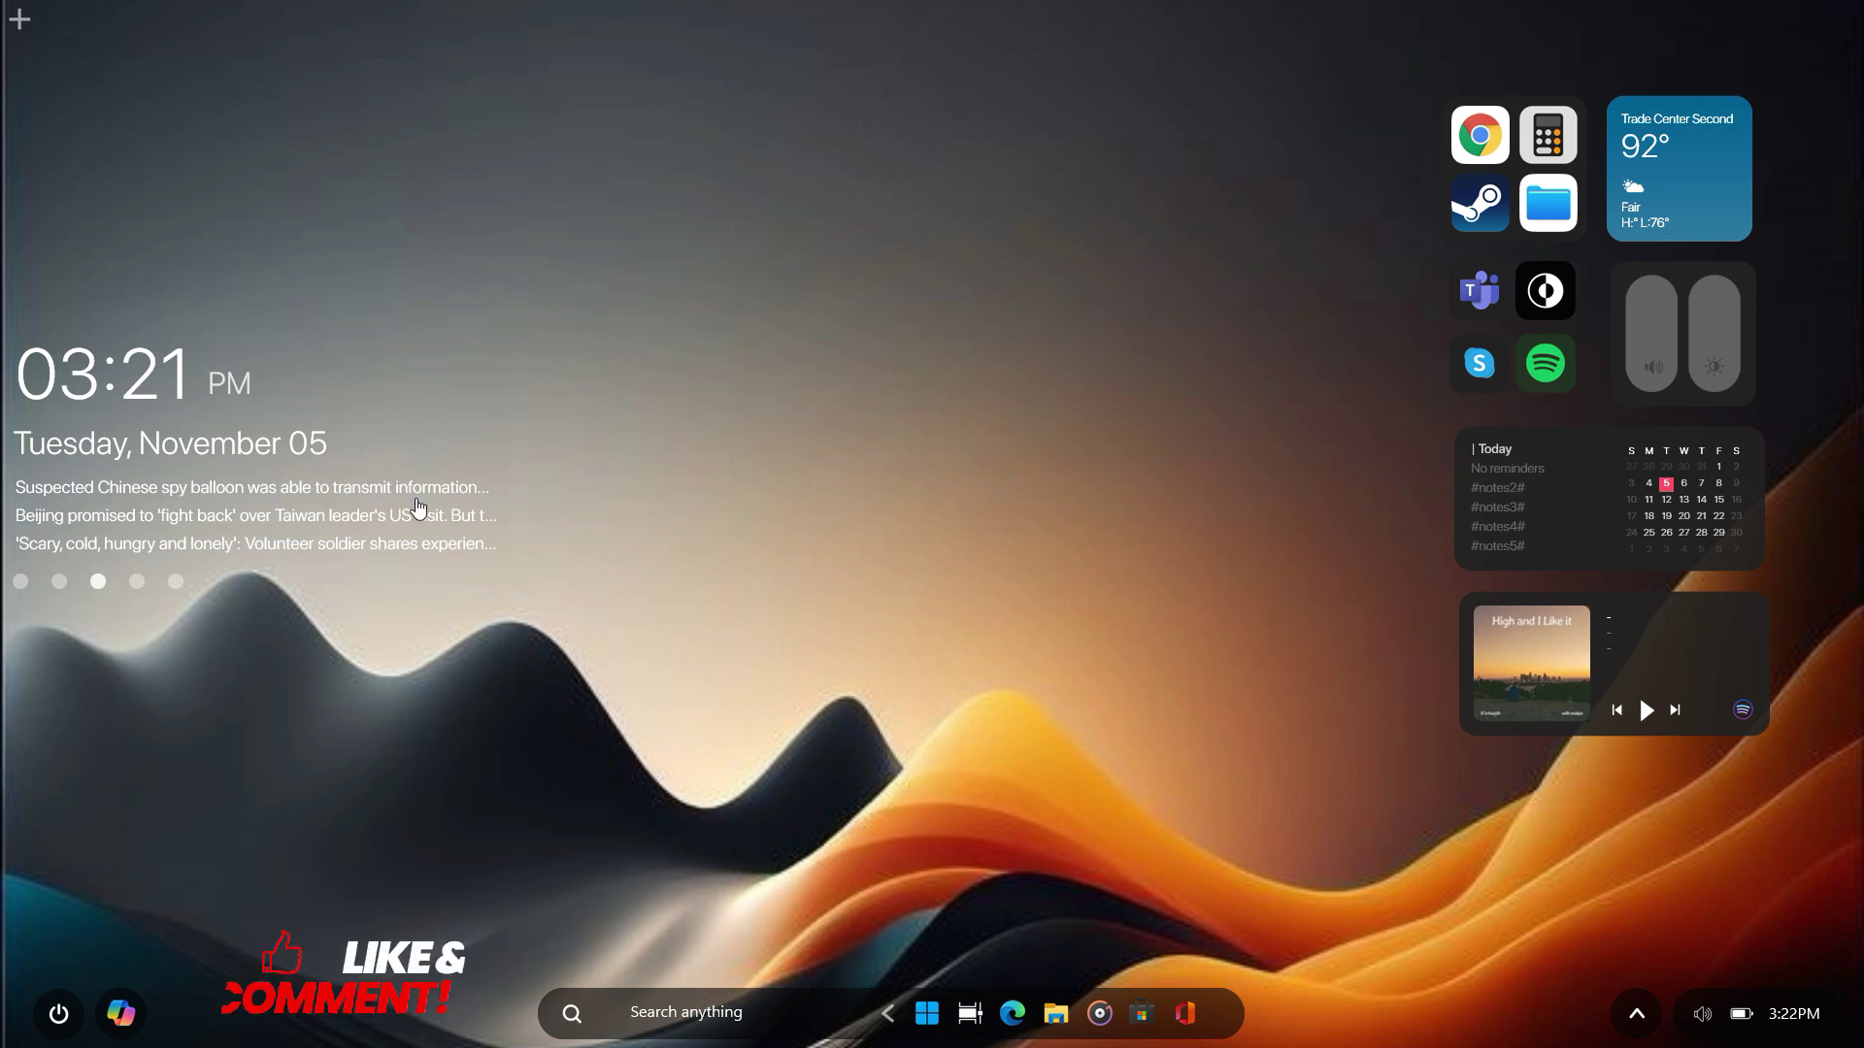
Move the ClockNews widget down to just above the taskbar skin and unload the BigSur launcher toggle skin
{"action": "left_click_drag", "start_coordinate": [265, 439], "coordinate": [303, 767]}
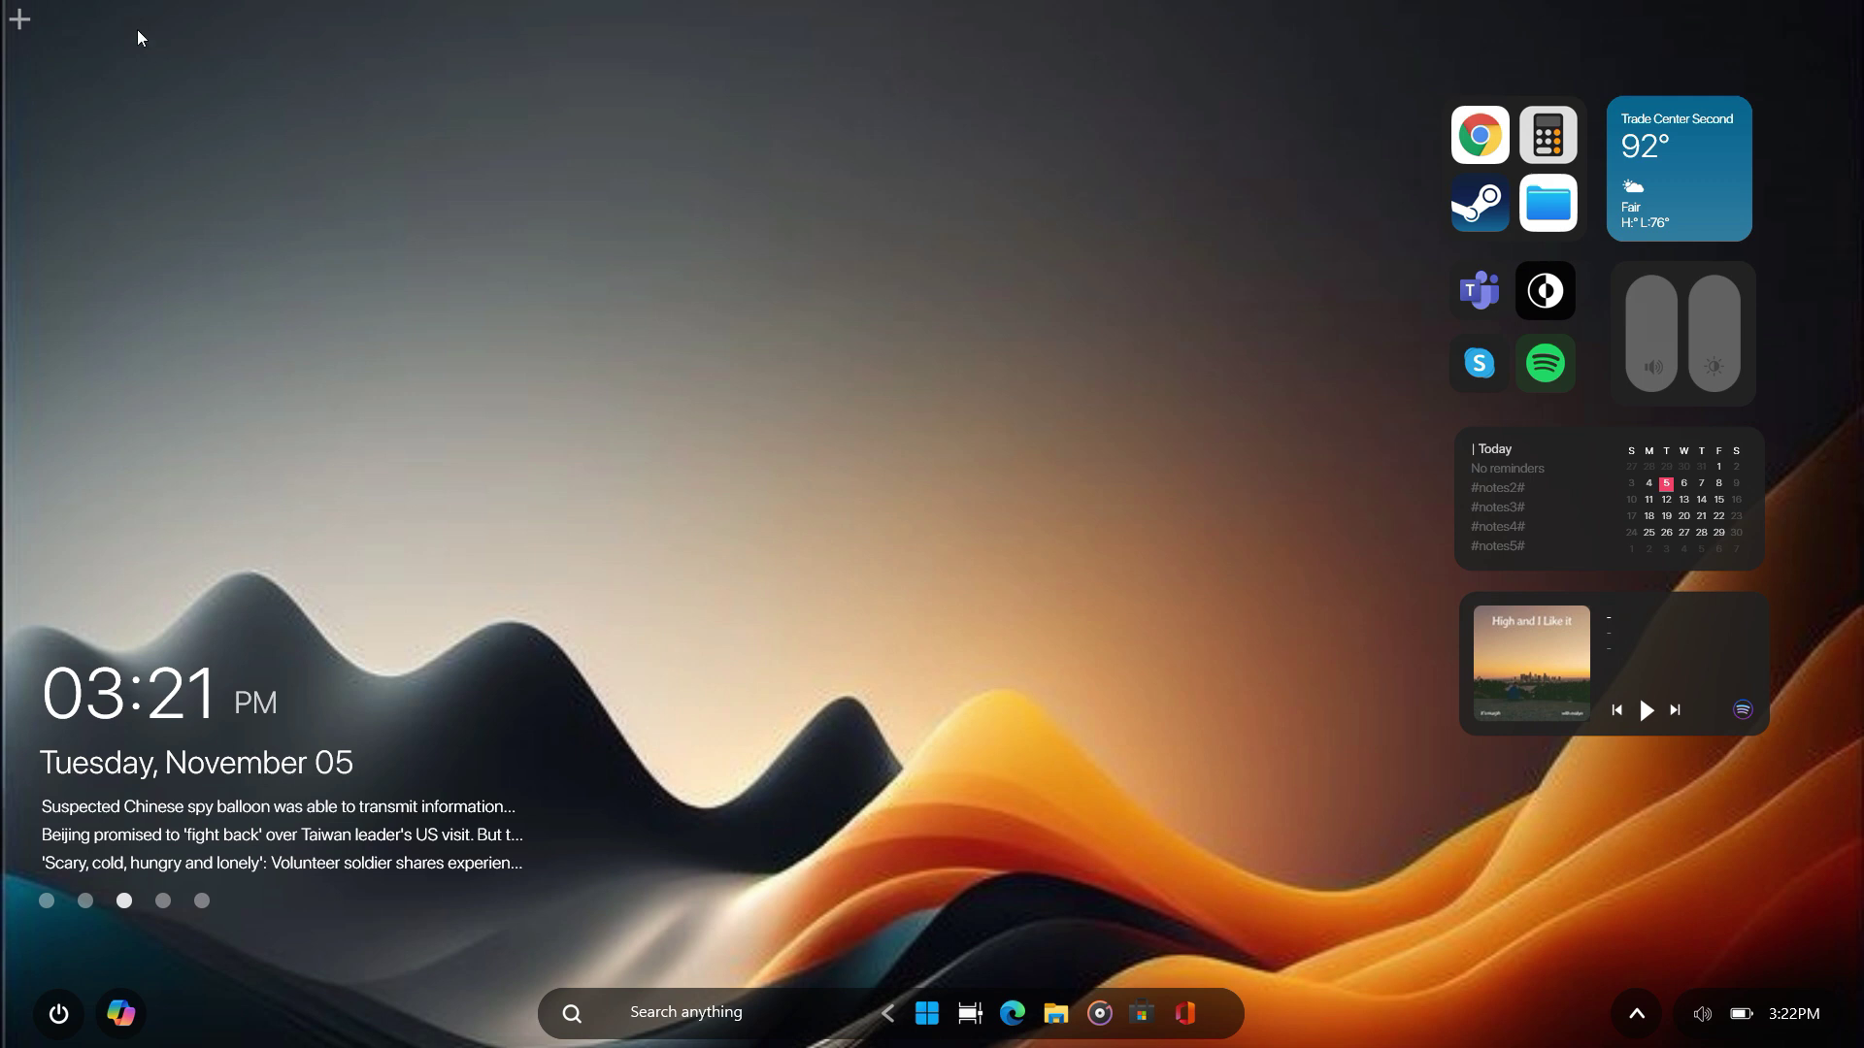
{"action": "left_click", "coordinate": [19, 20]}
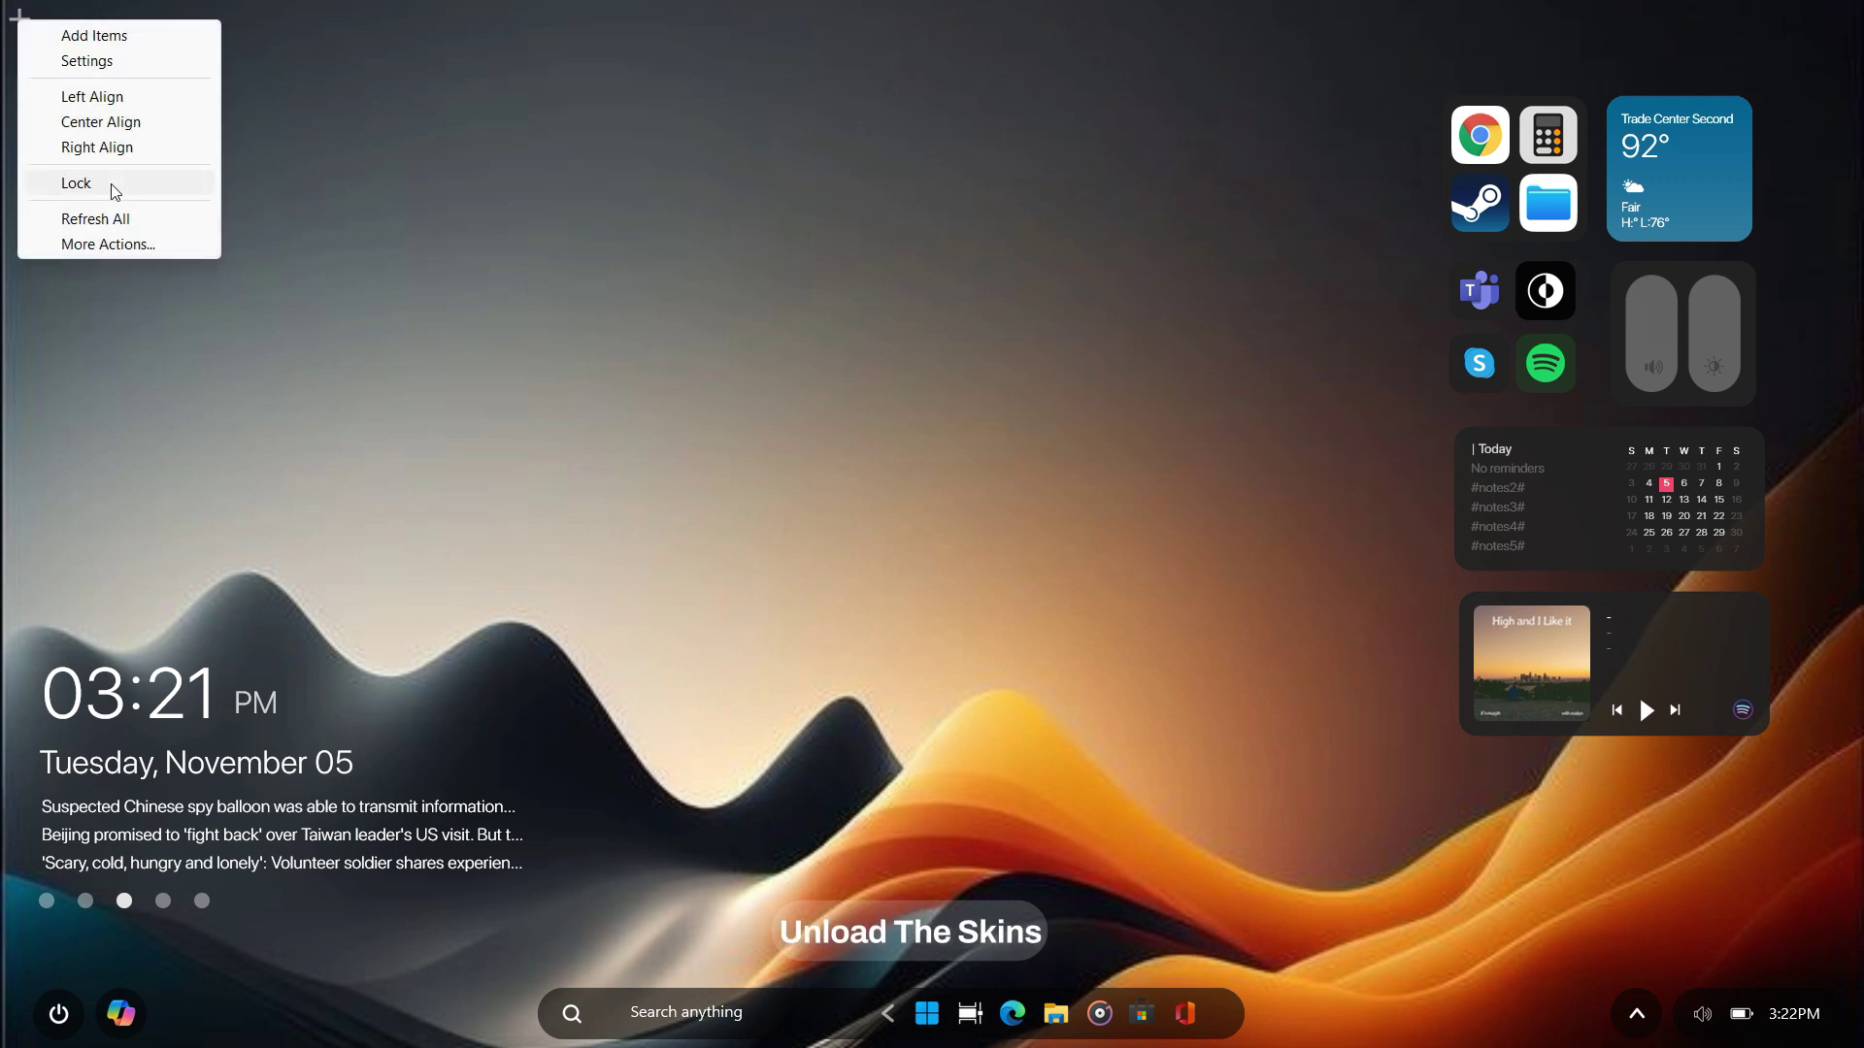
{"action": "left_click", "coordinate": [94, 244]}
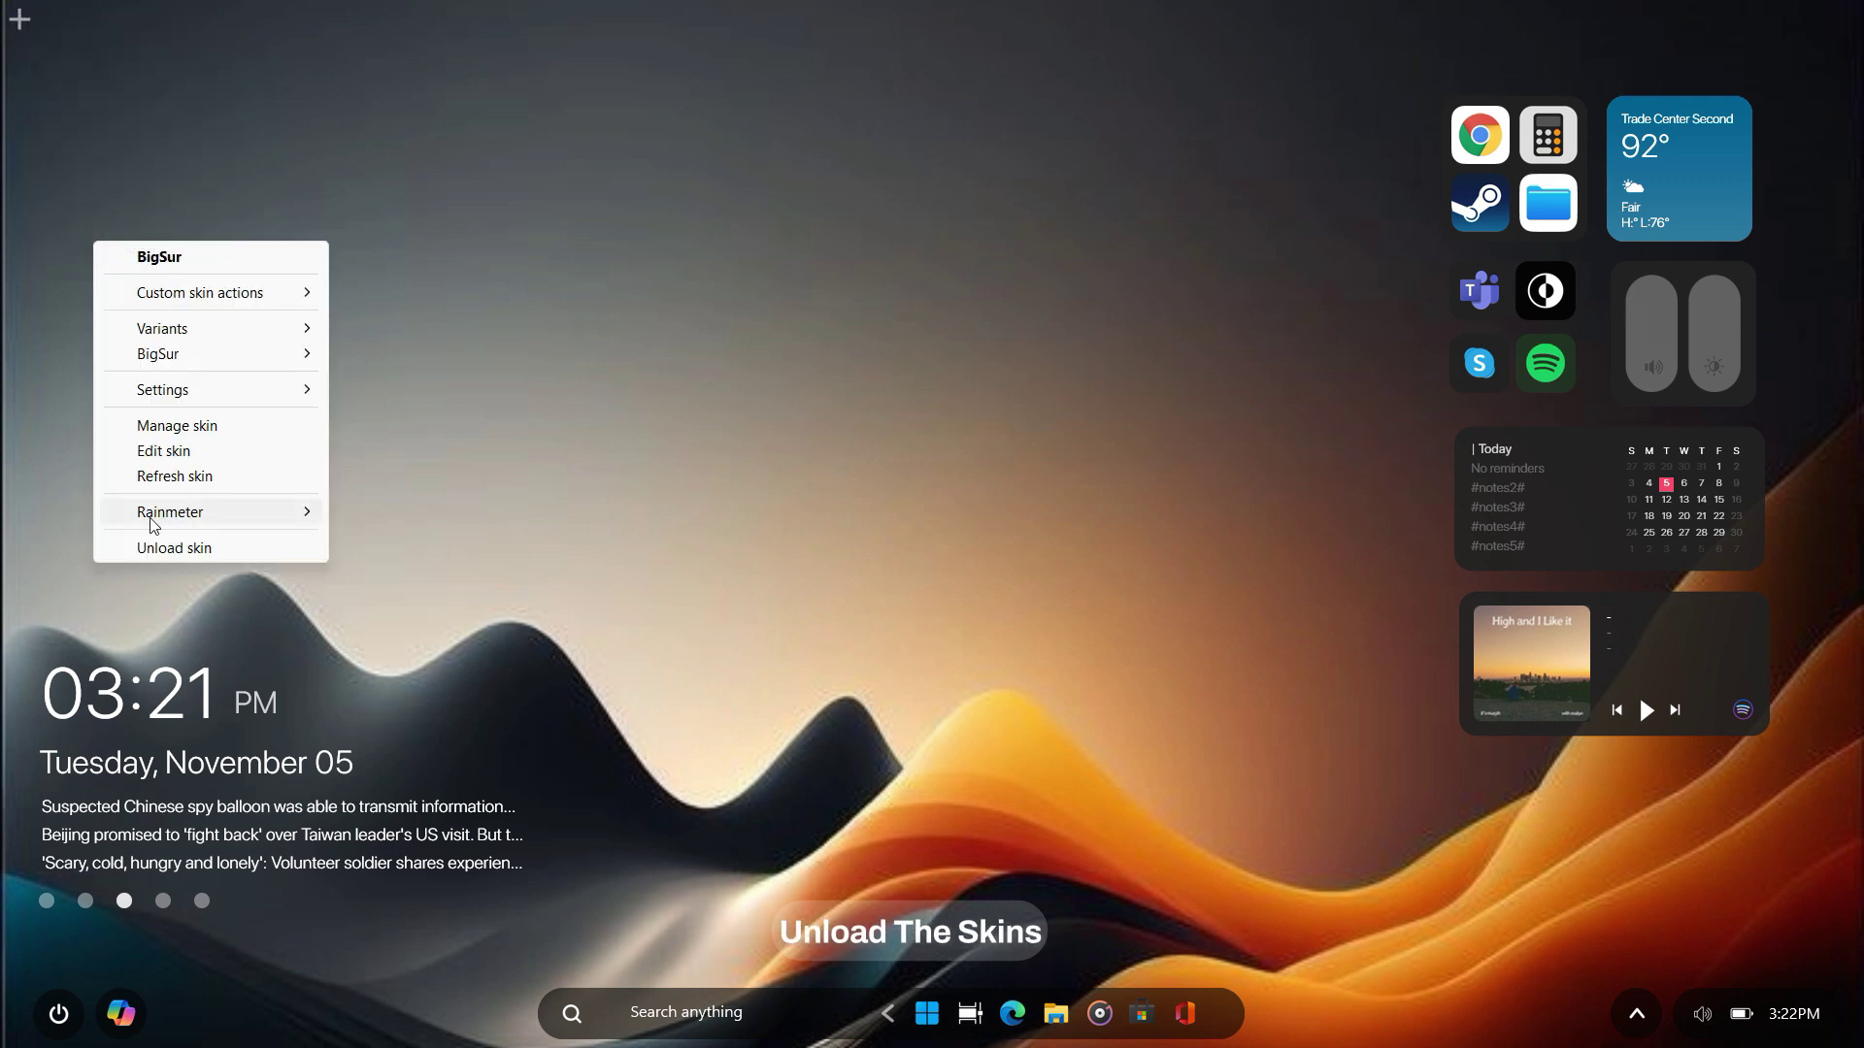
{"action": "left_click", "coordinate": [152, 549]}
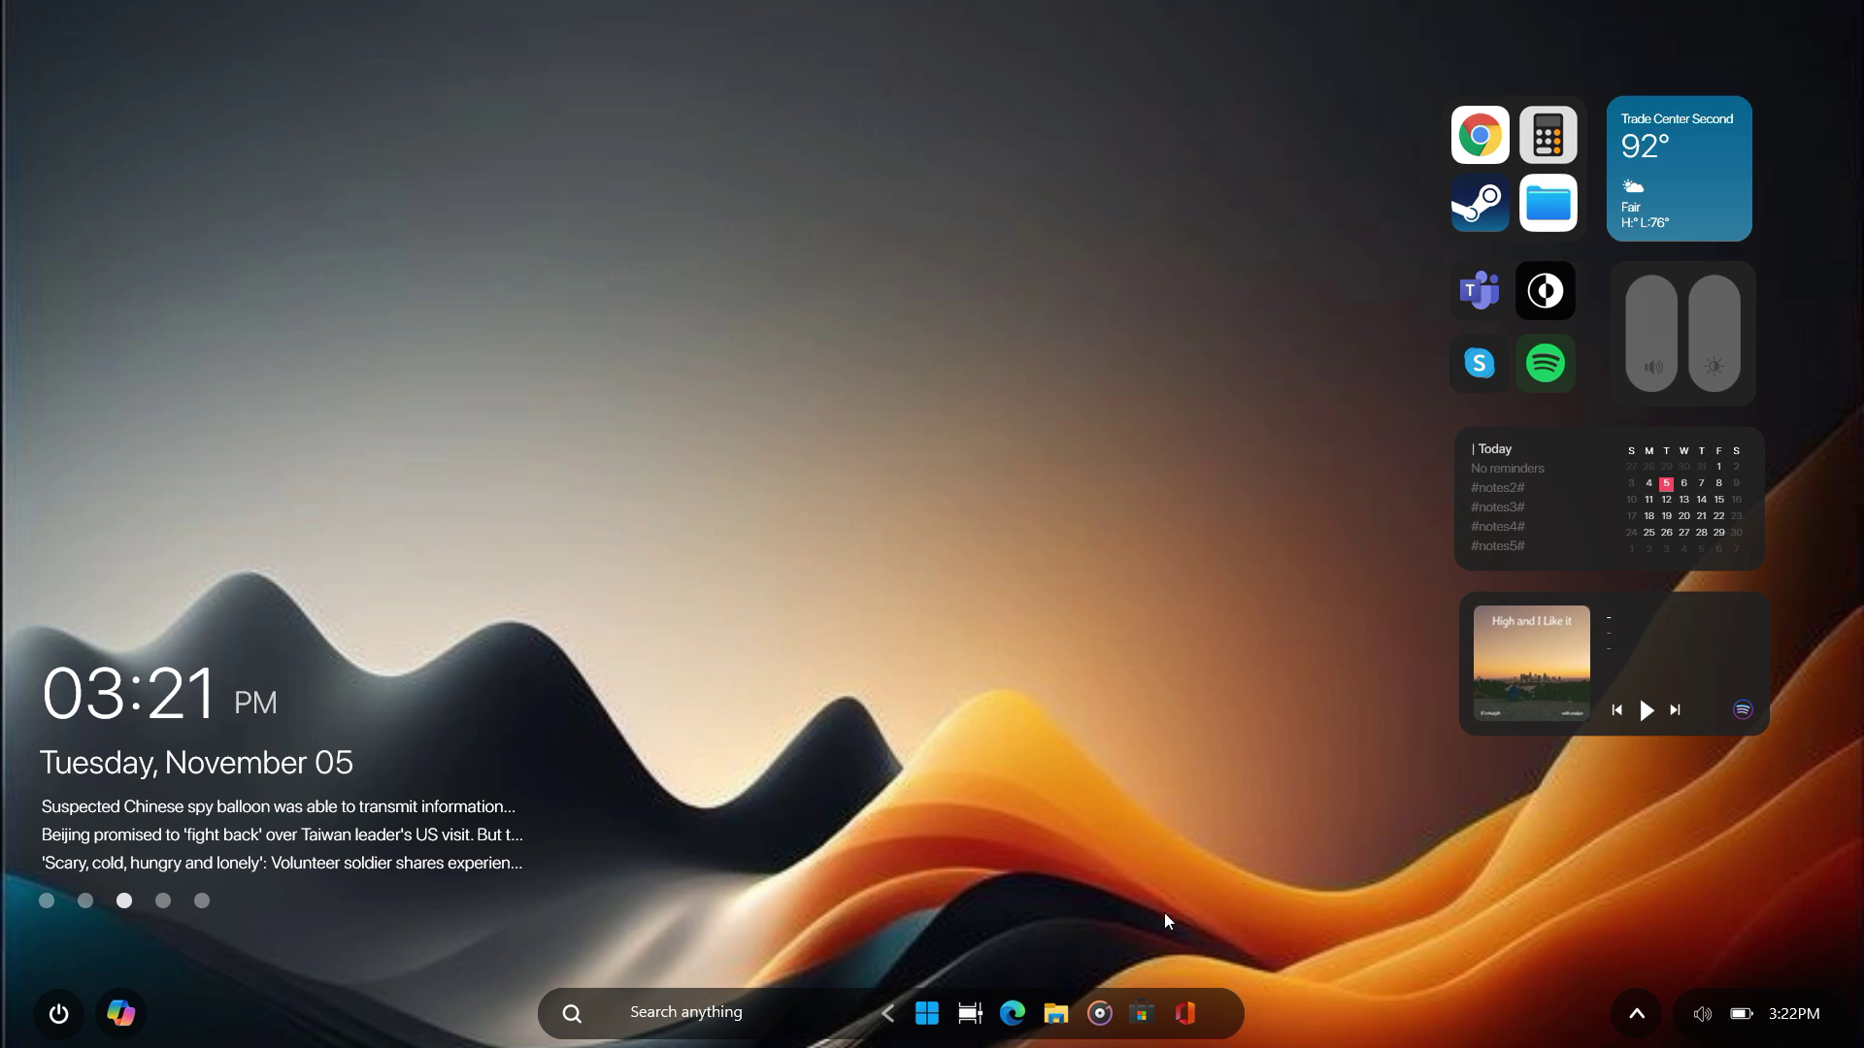
Start playback in the music widget and try the search field of the taskbar skin
{"action": "left_click", "coordinate": [1645, 711]}
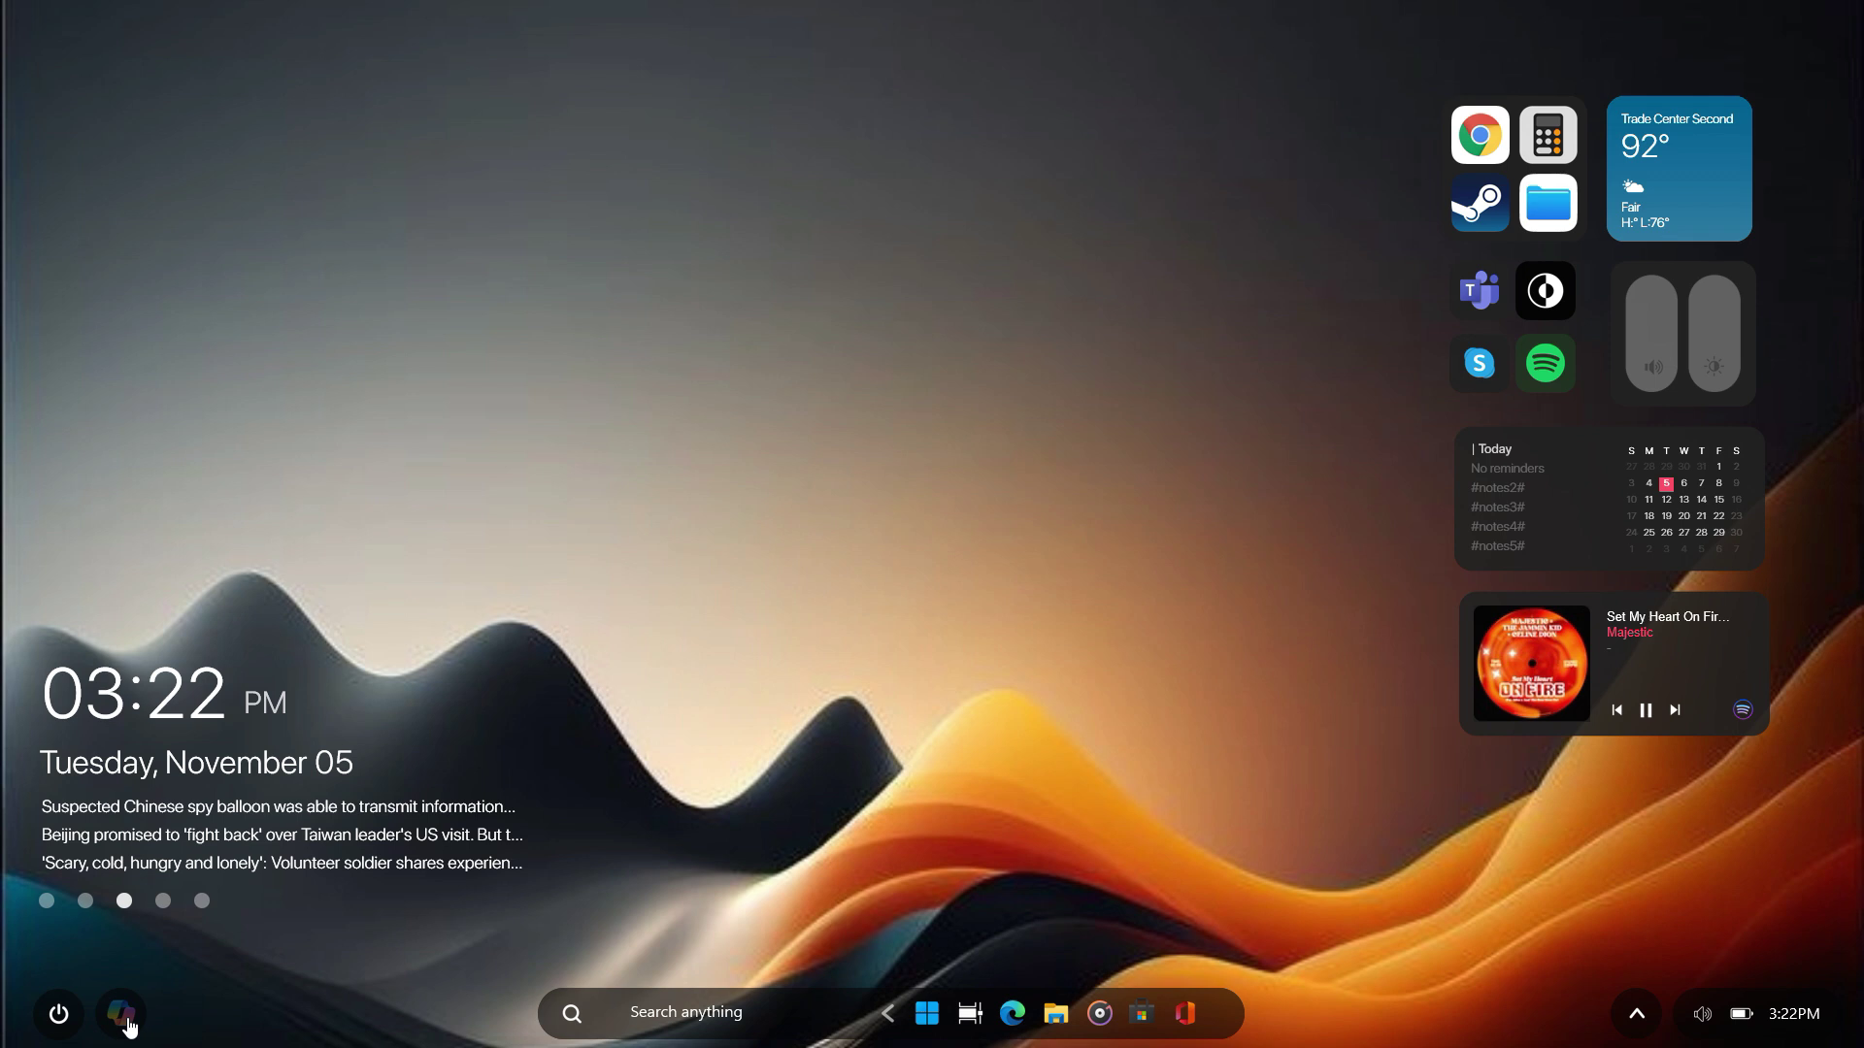
{"action": "left_click", "coordinate": [679, 1021]}
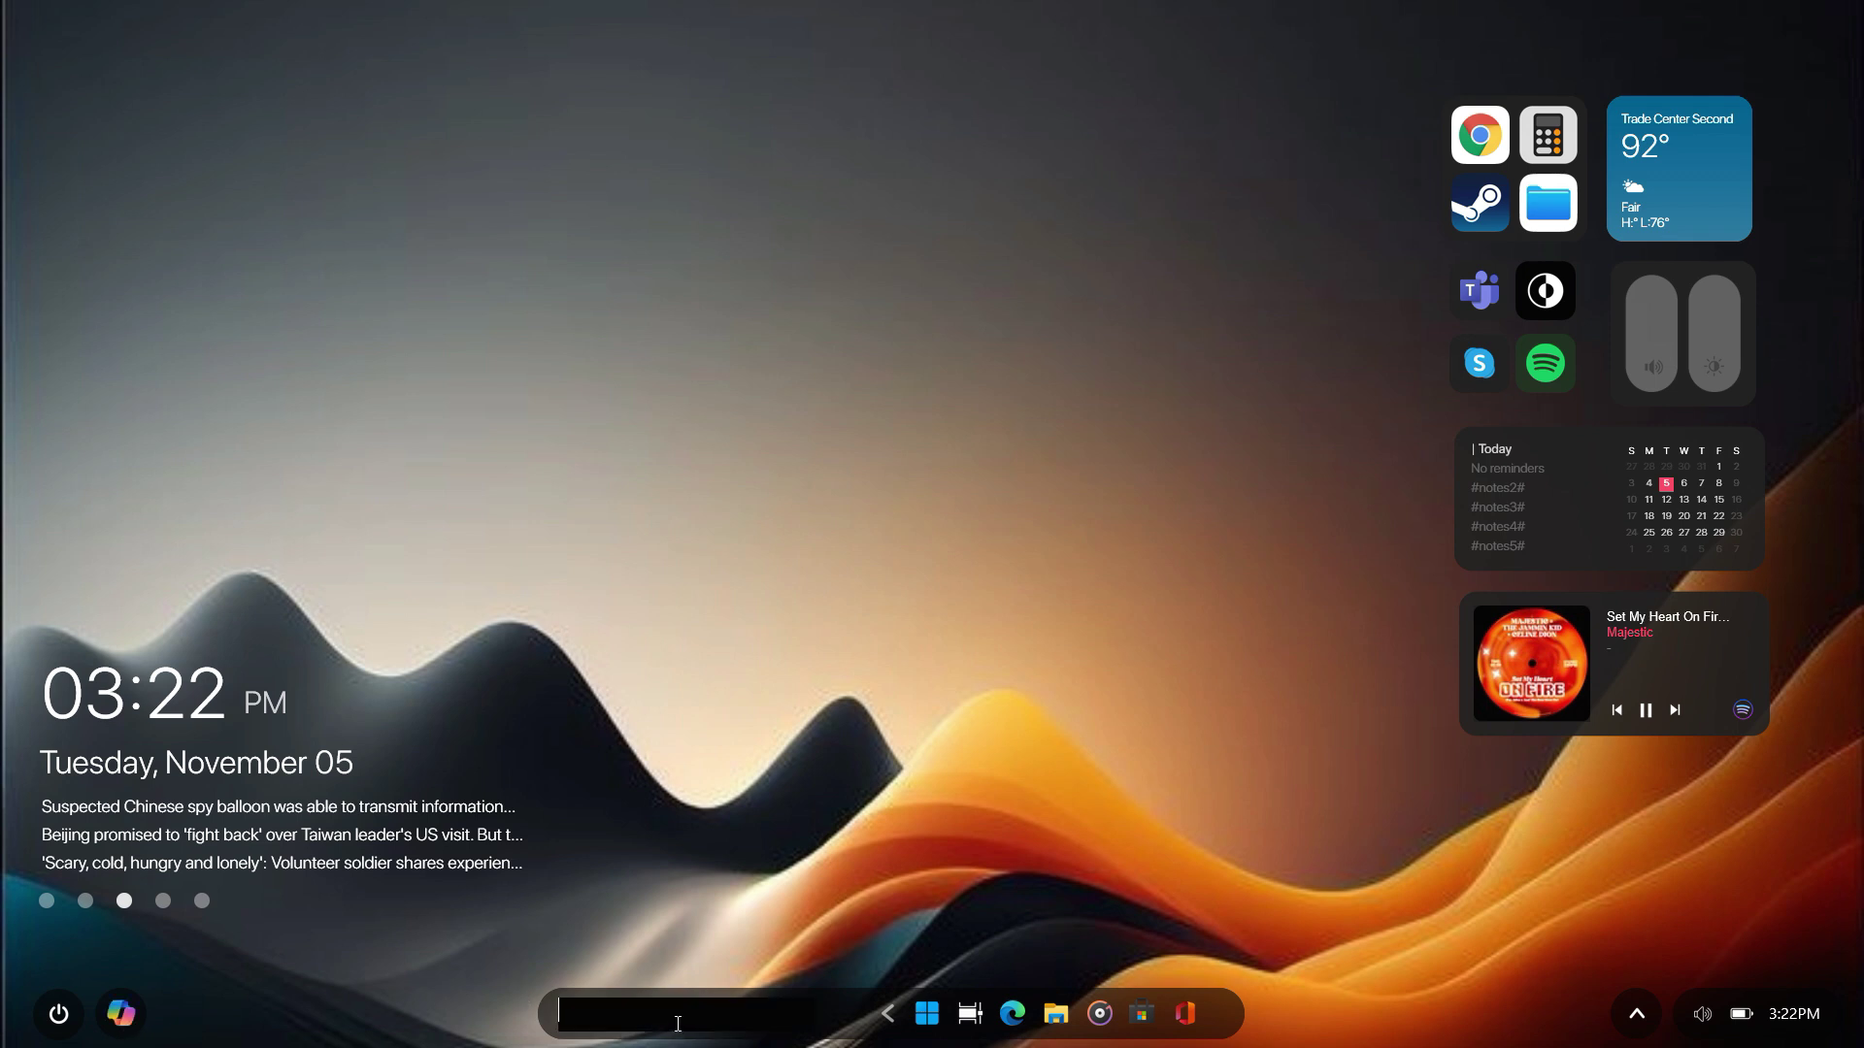
{"action": "left_click", "coordinate": [927, 939]}
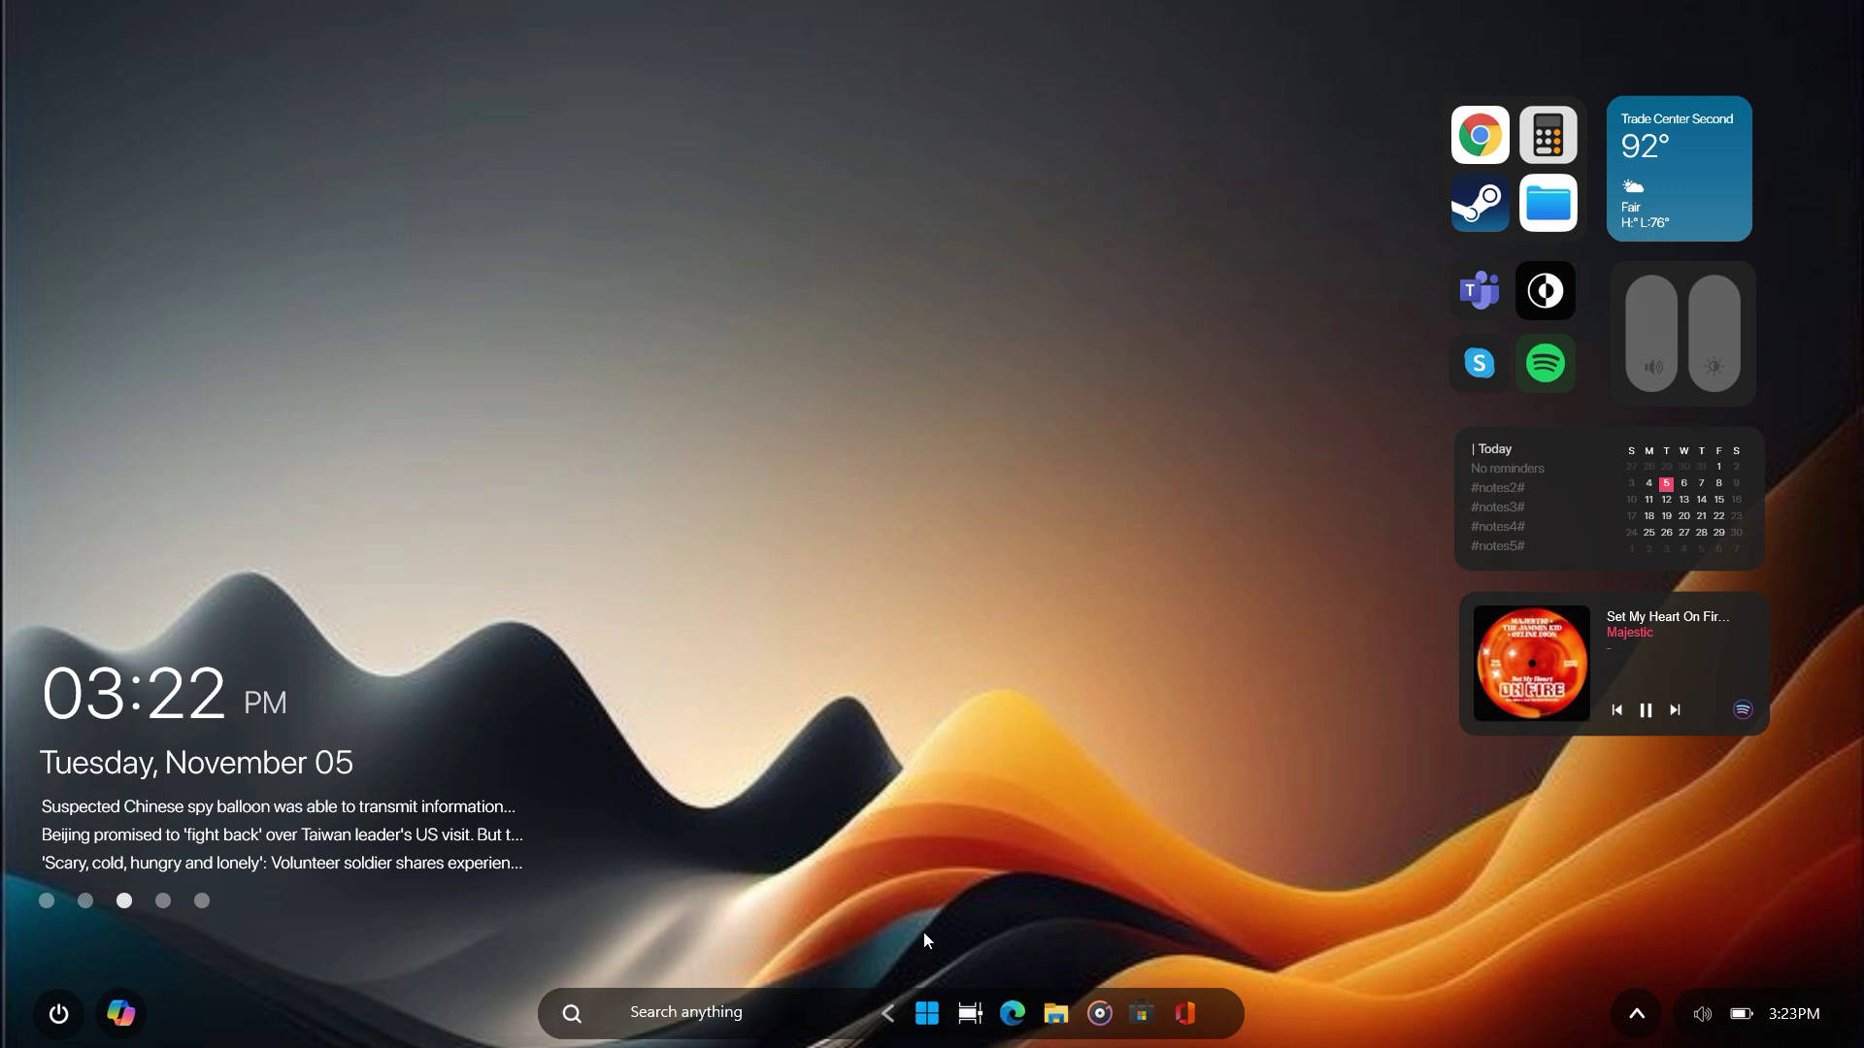
Try showing and hiding the taskbar skin's app menu, and open its quick-settings menu
{"action": "left_click", "coordinate": [886, 1021]}
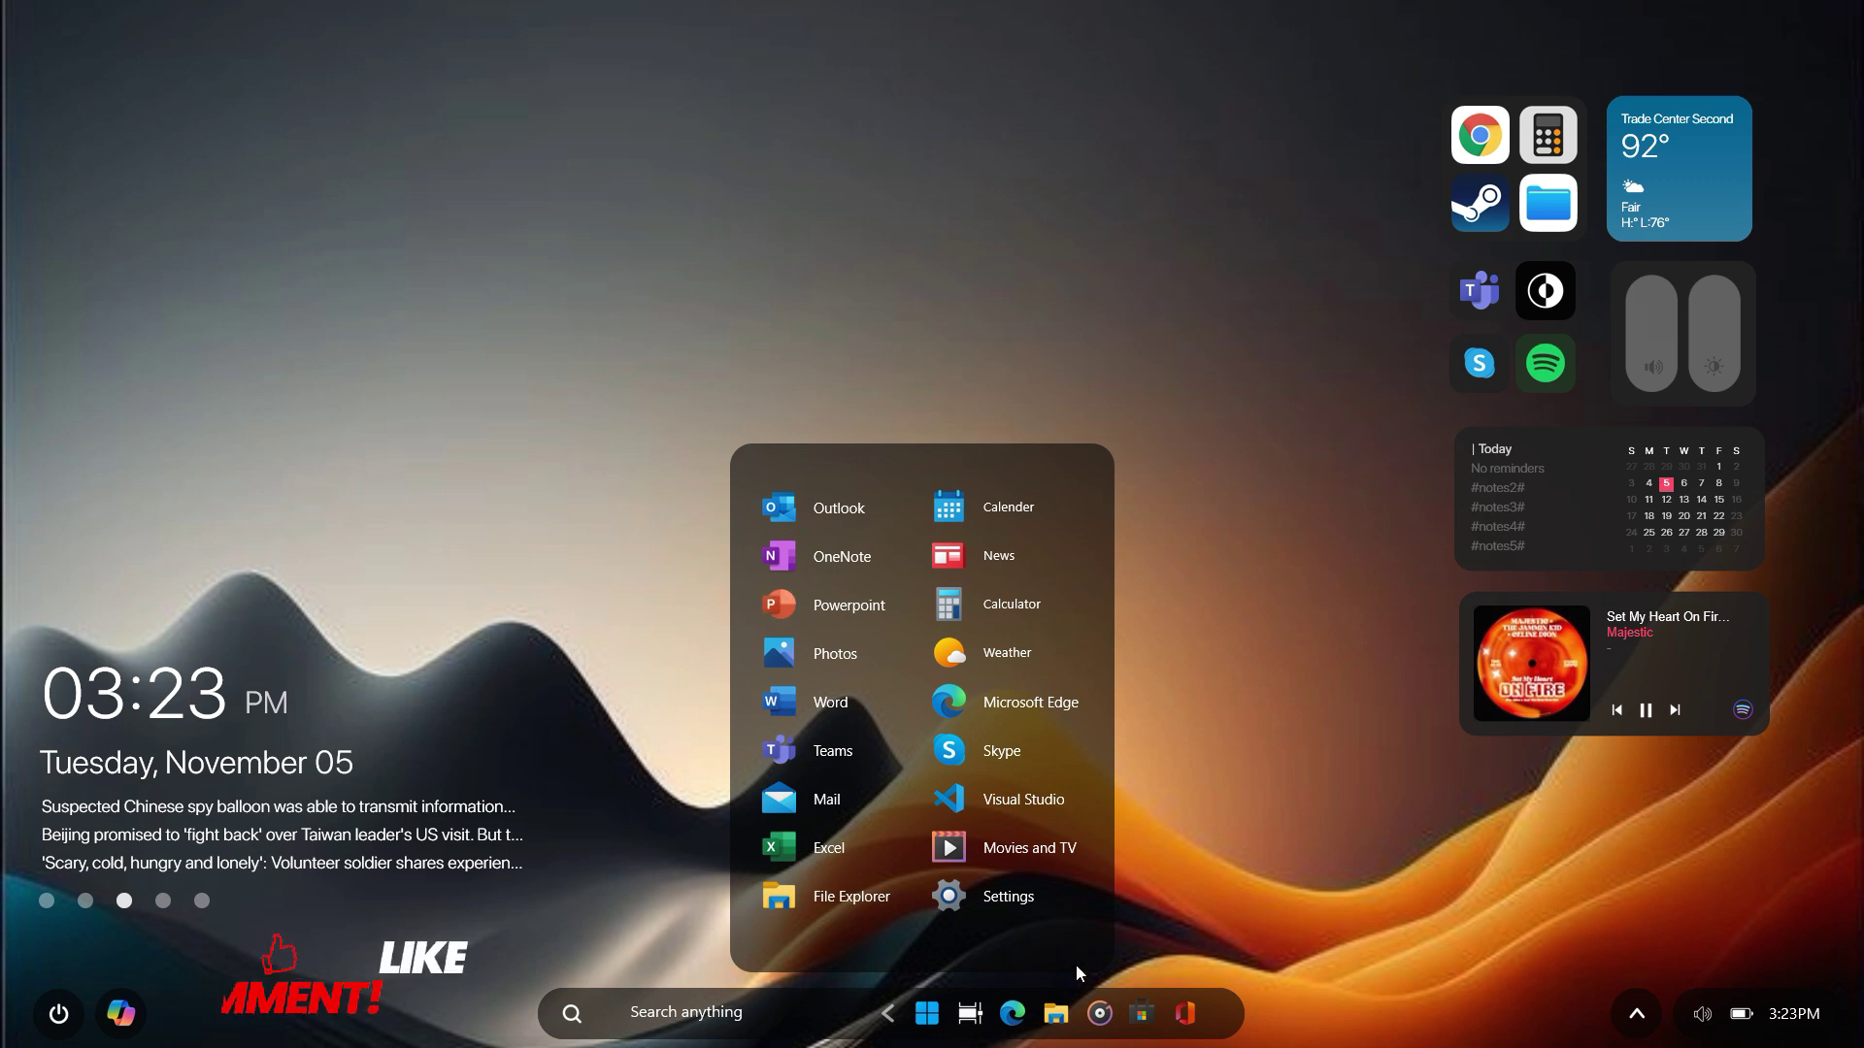
{"action": "left_click", "coordinate": [890, 1017]}
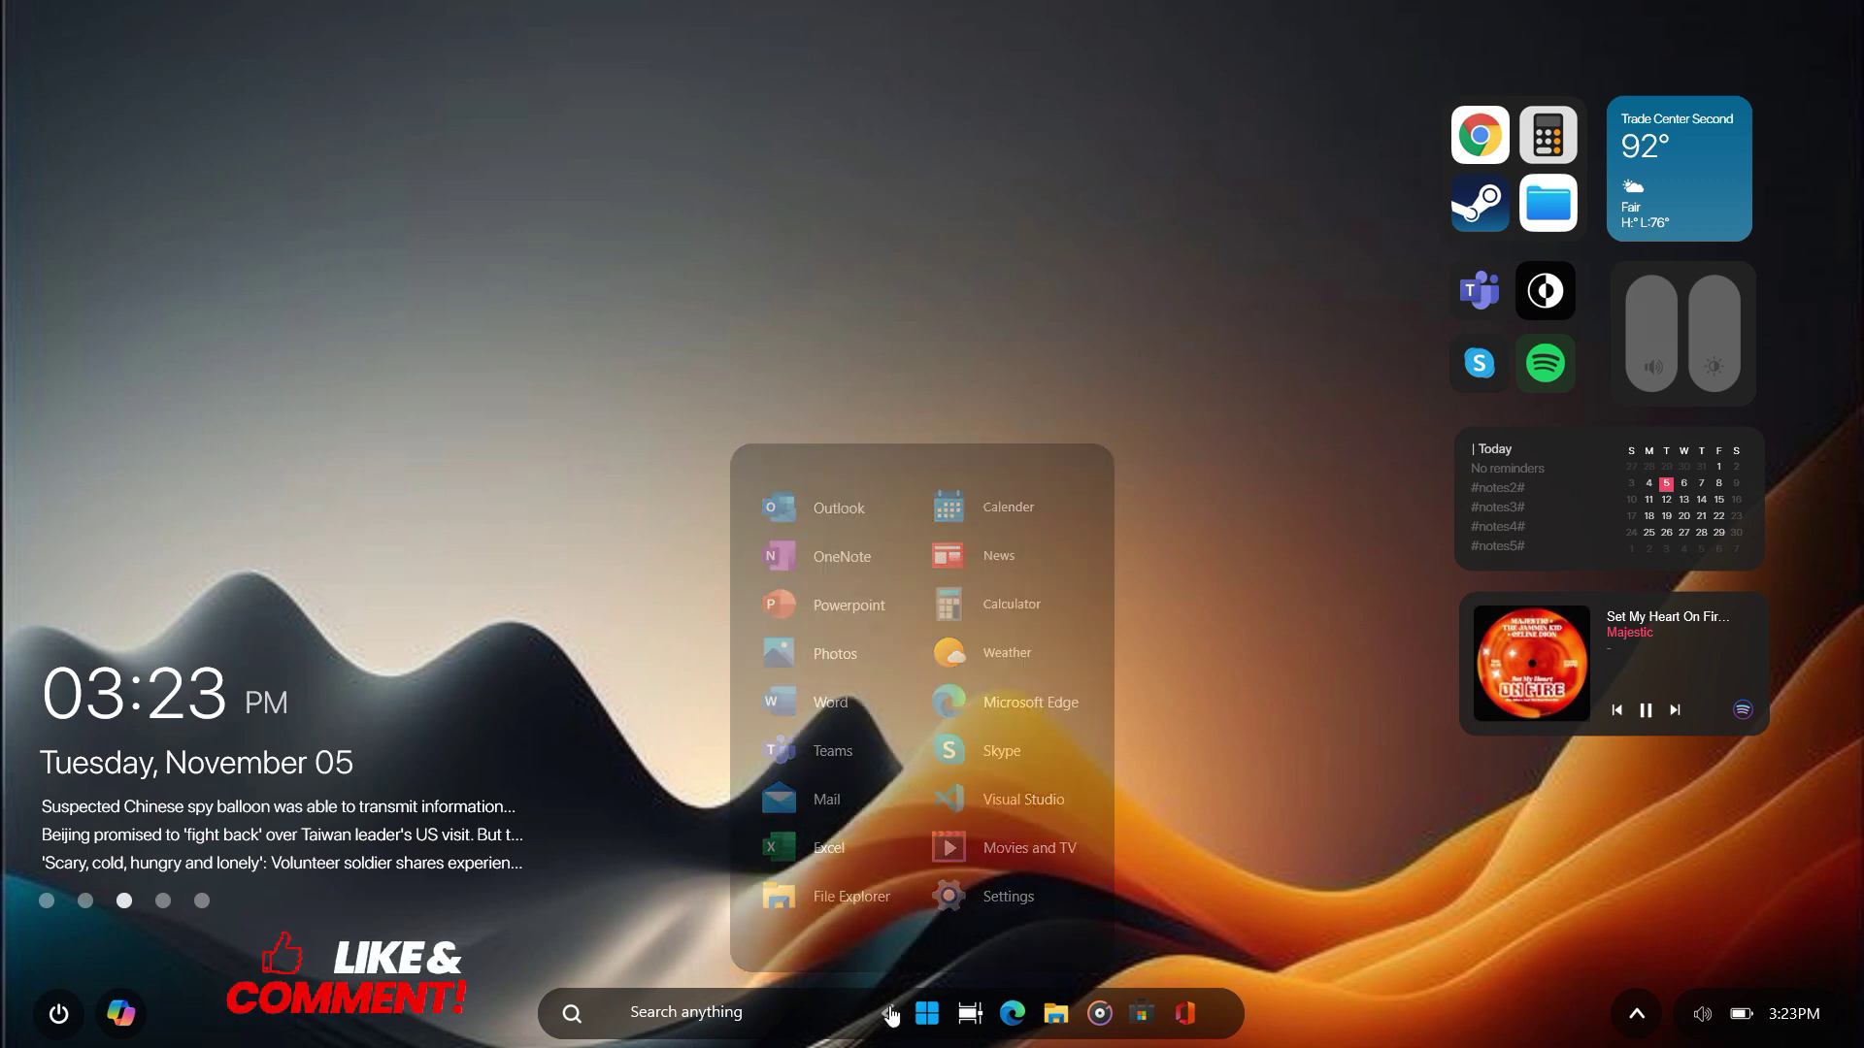
{"action": "left_click", "coordinate": [889, 1015]}
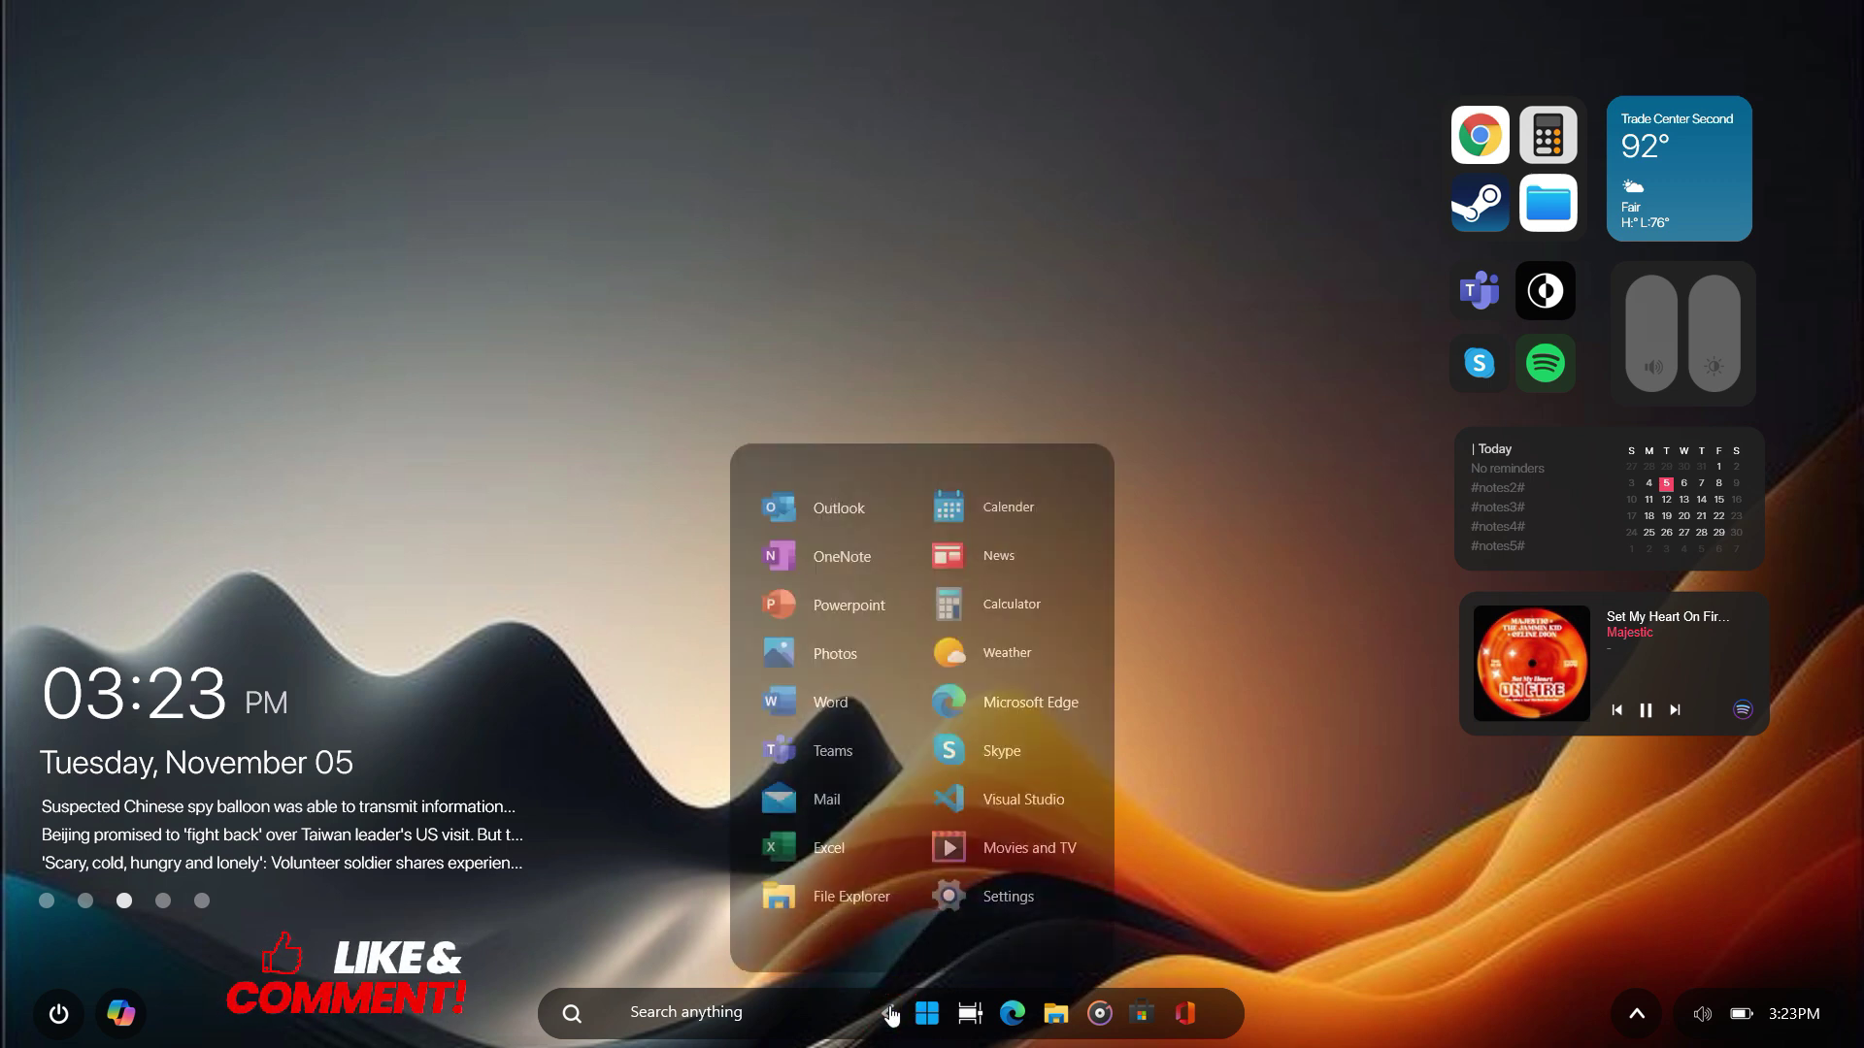
{"action": "left_click", "coordinate": [1633, 1015]}
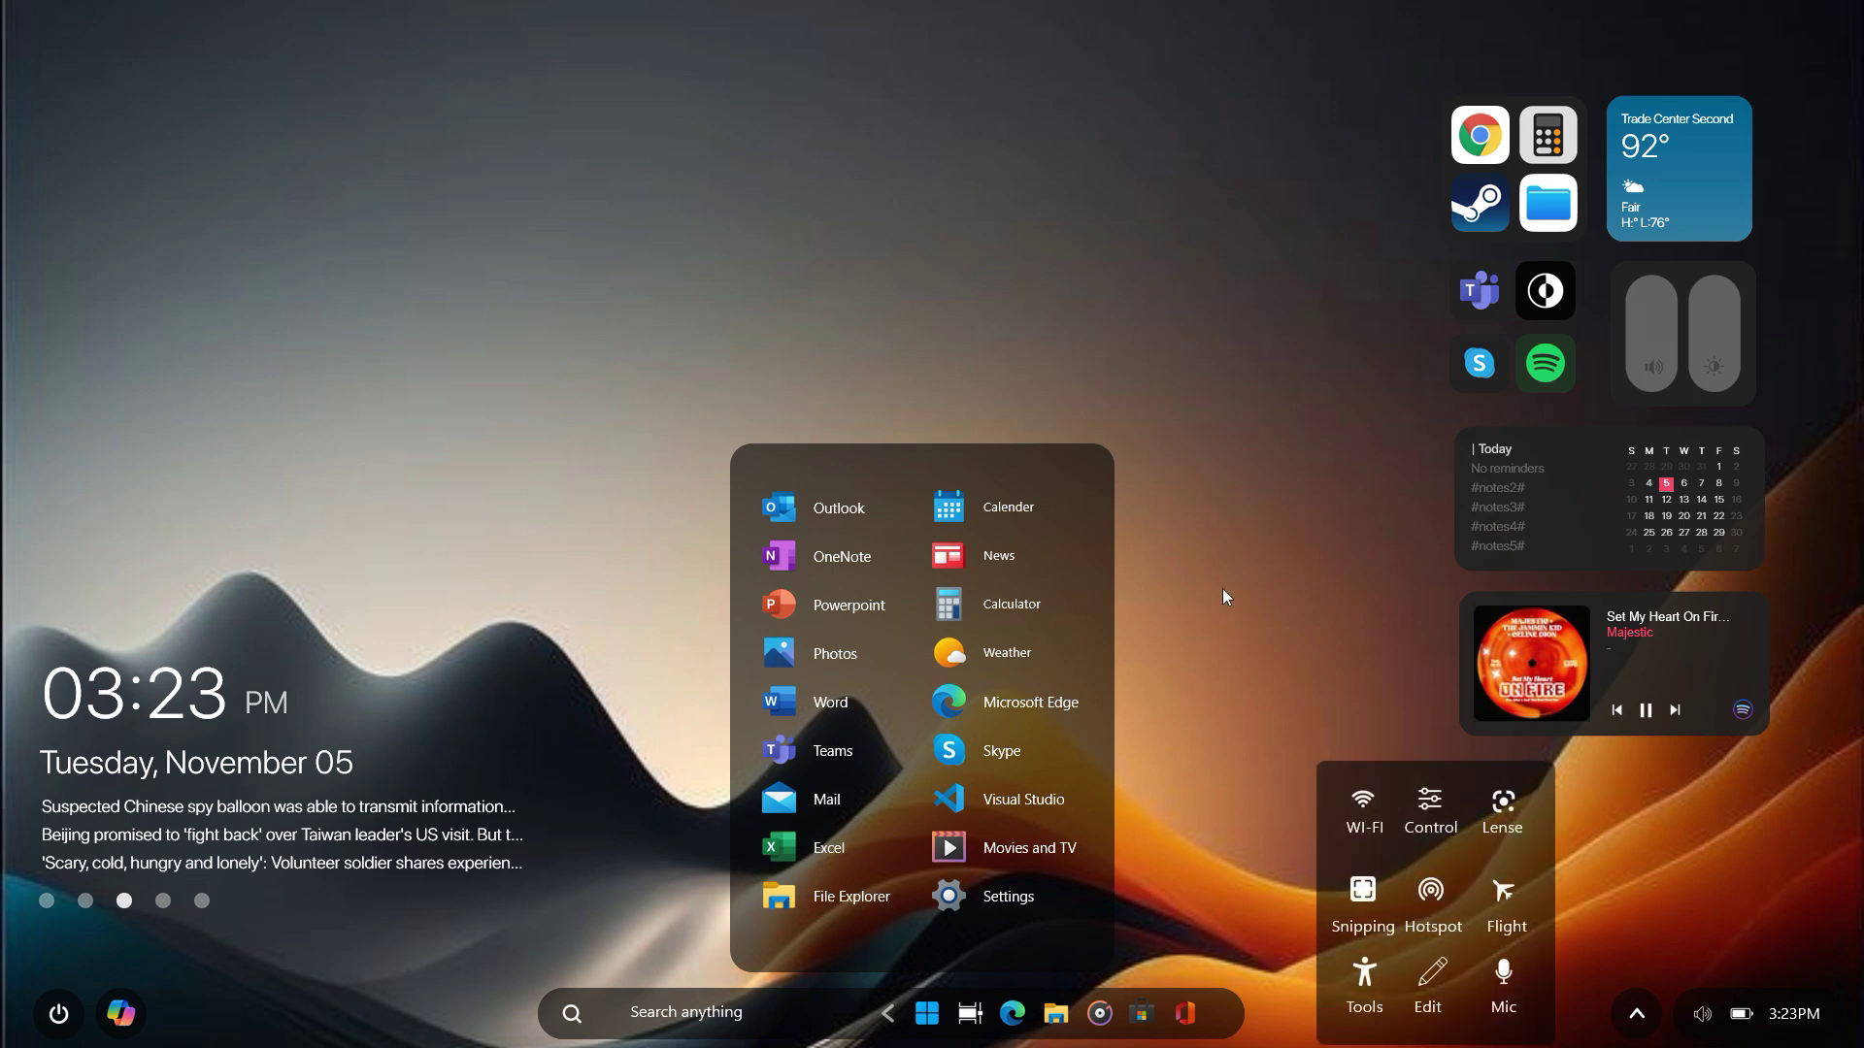
Bring up the Manage Rainmeter window and close it, along with the taskbar skin's app and quick-settings menus
{"action": "left_click", "coordinate": [971, 1015]}
{"action": "left_click", "coordinate": [805, 406]}
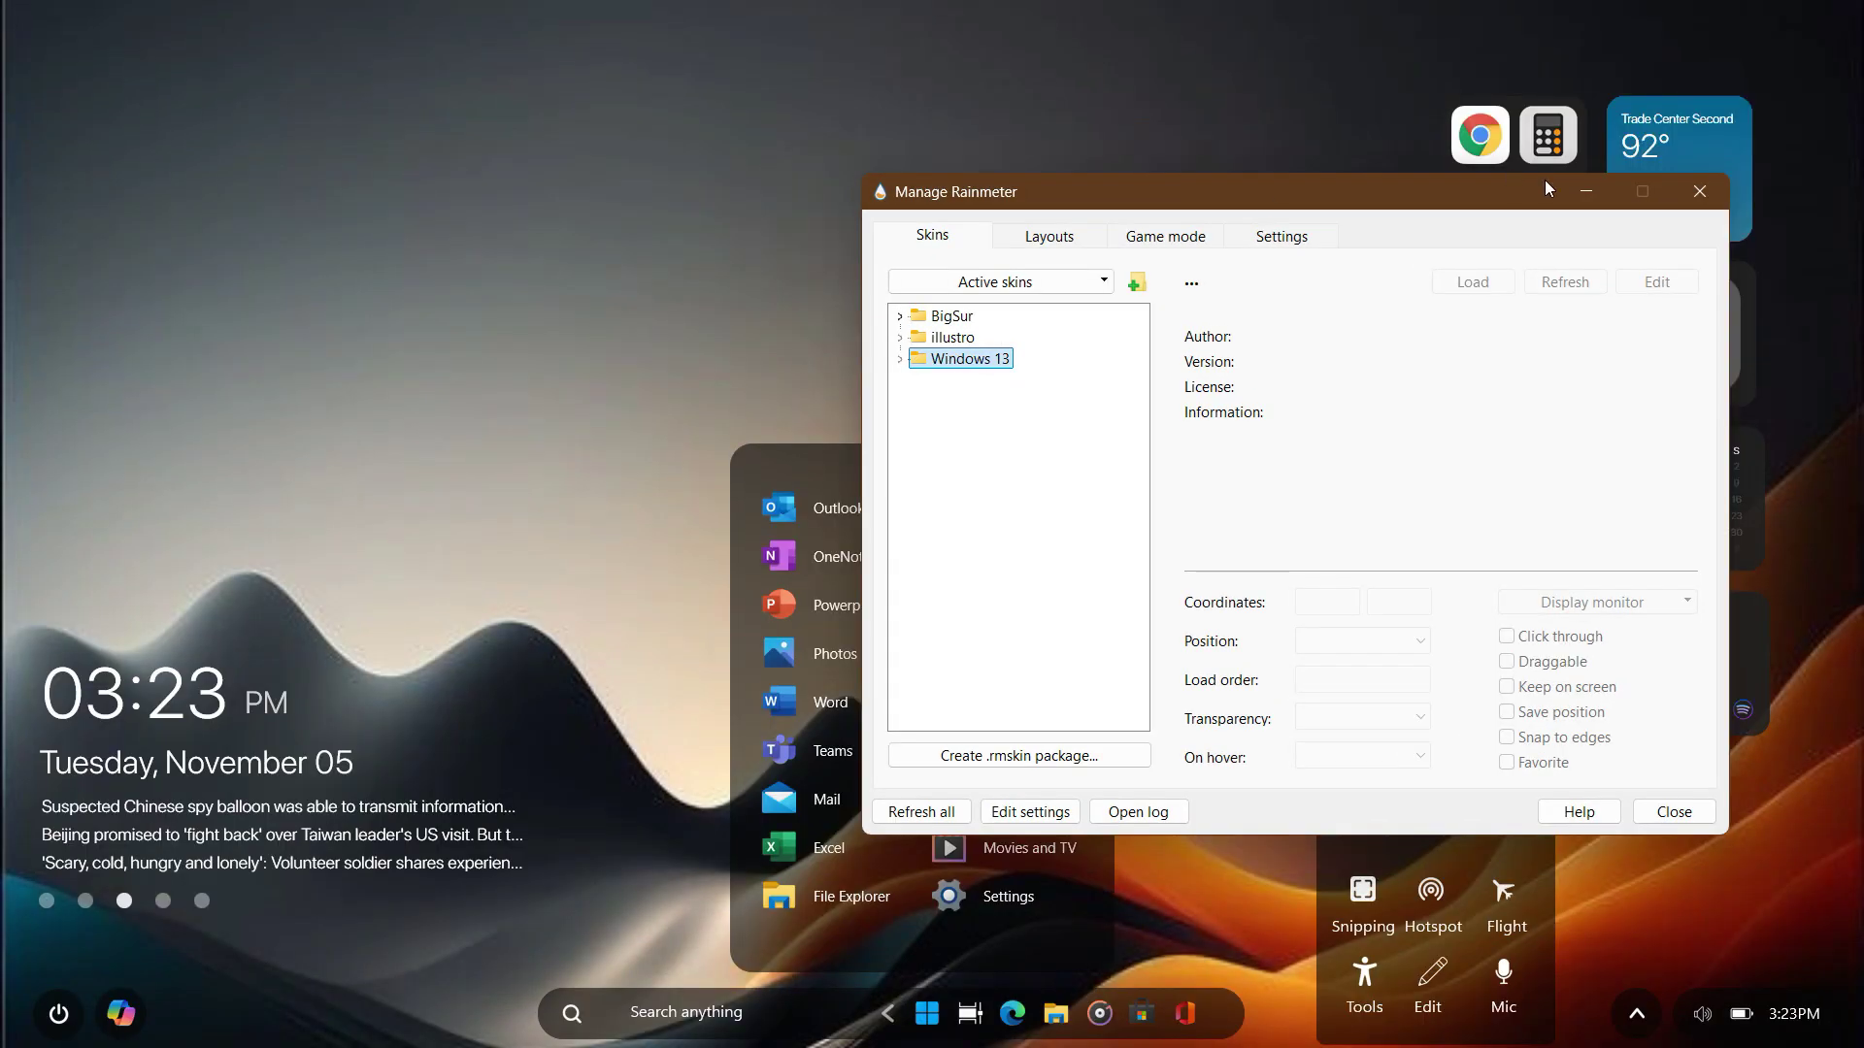
{"action": "left_click", "coordinate": [1700, 191]}
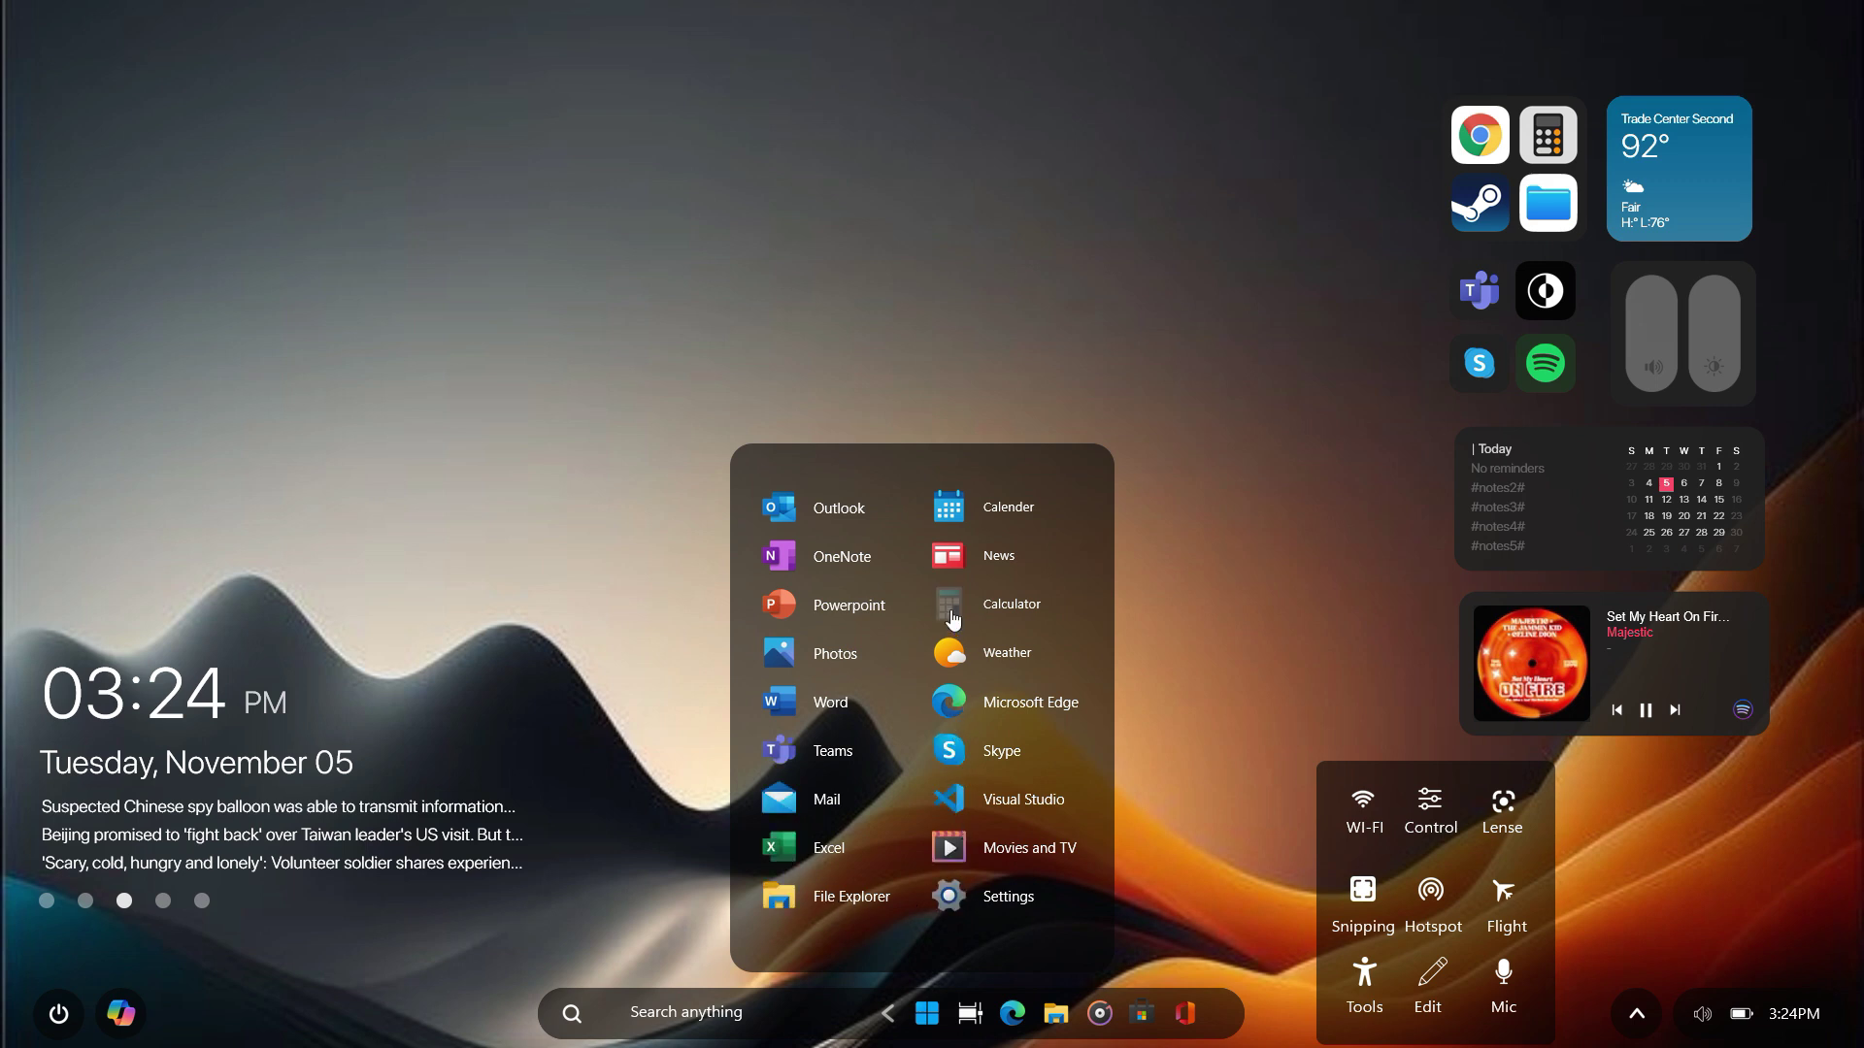
{"action": "left_click", "coordinate": [927, 1014]}
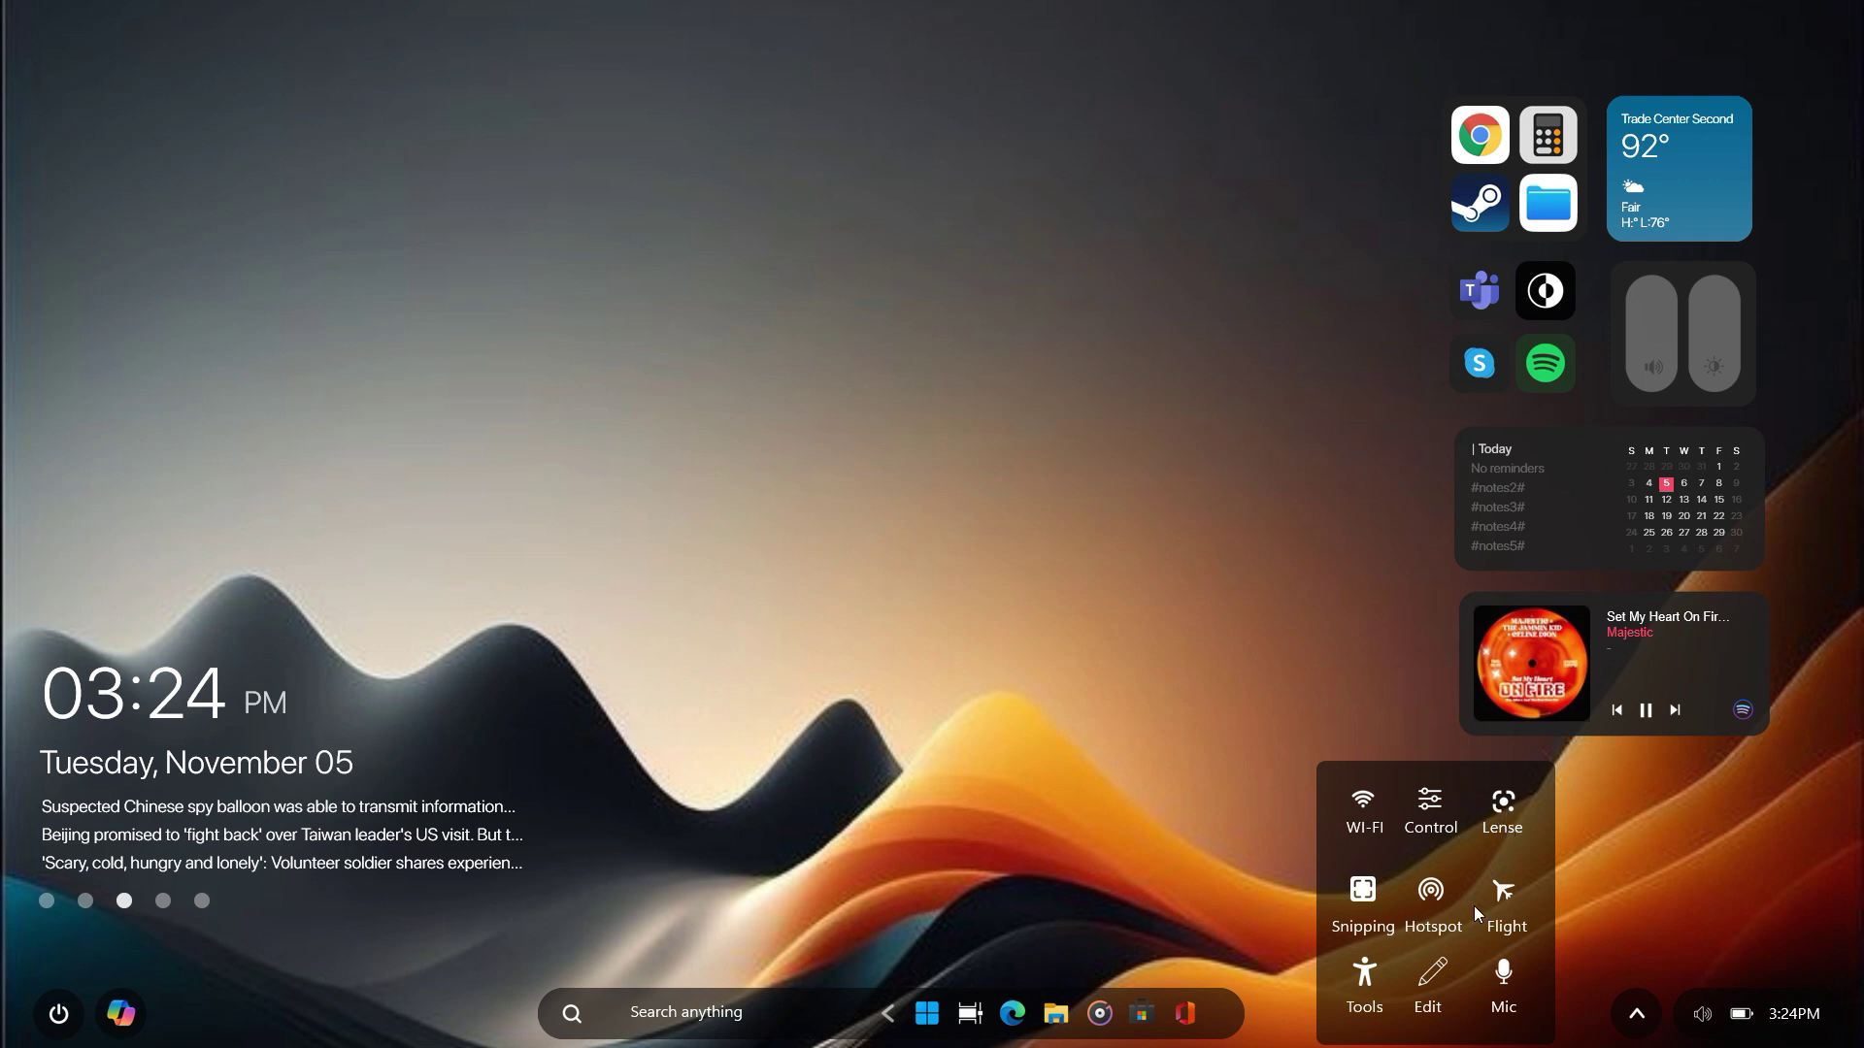
{"action": "left_click", "coordinate": [1636, 1017]}
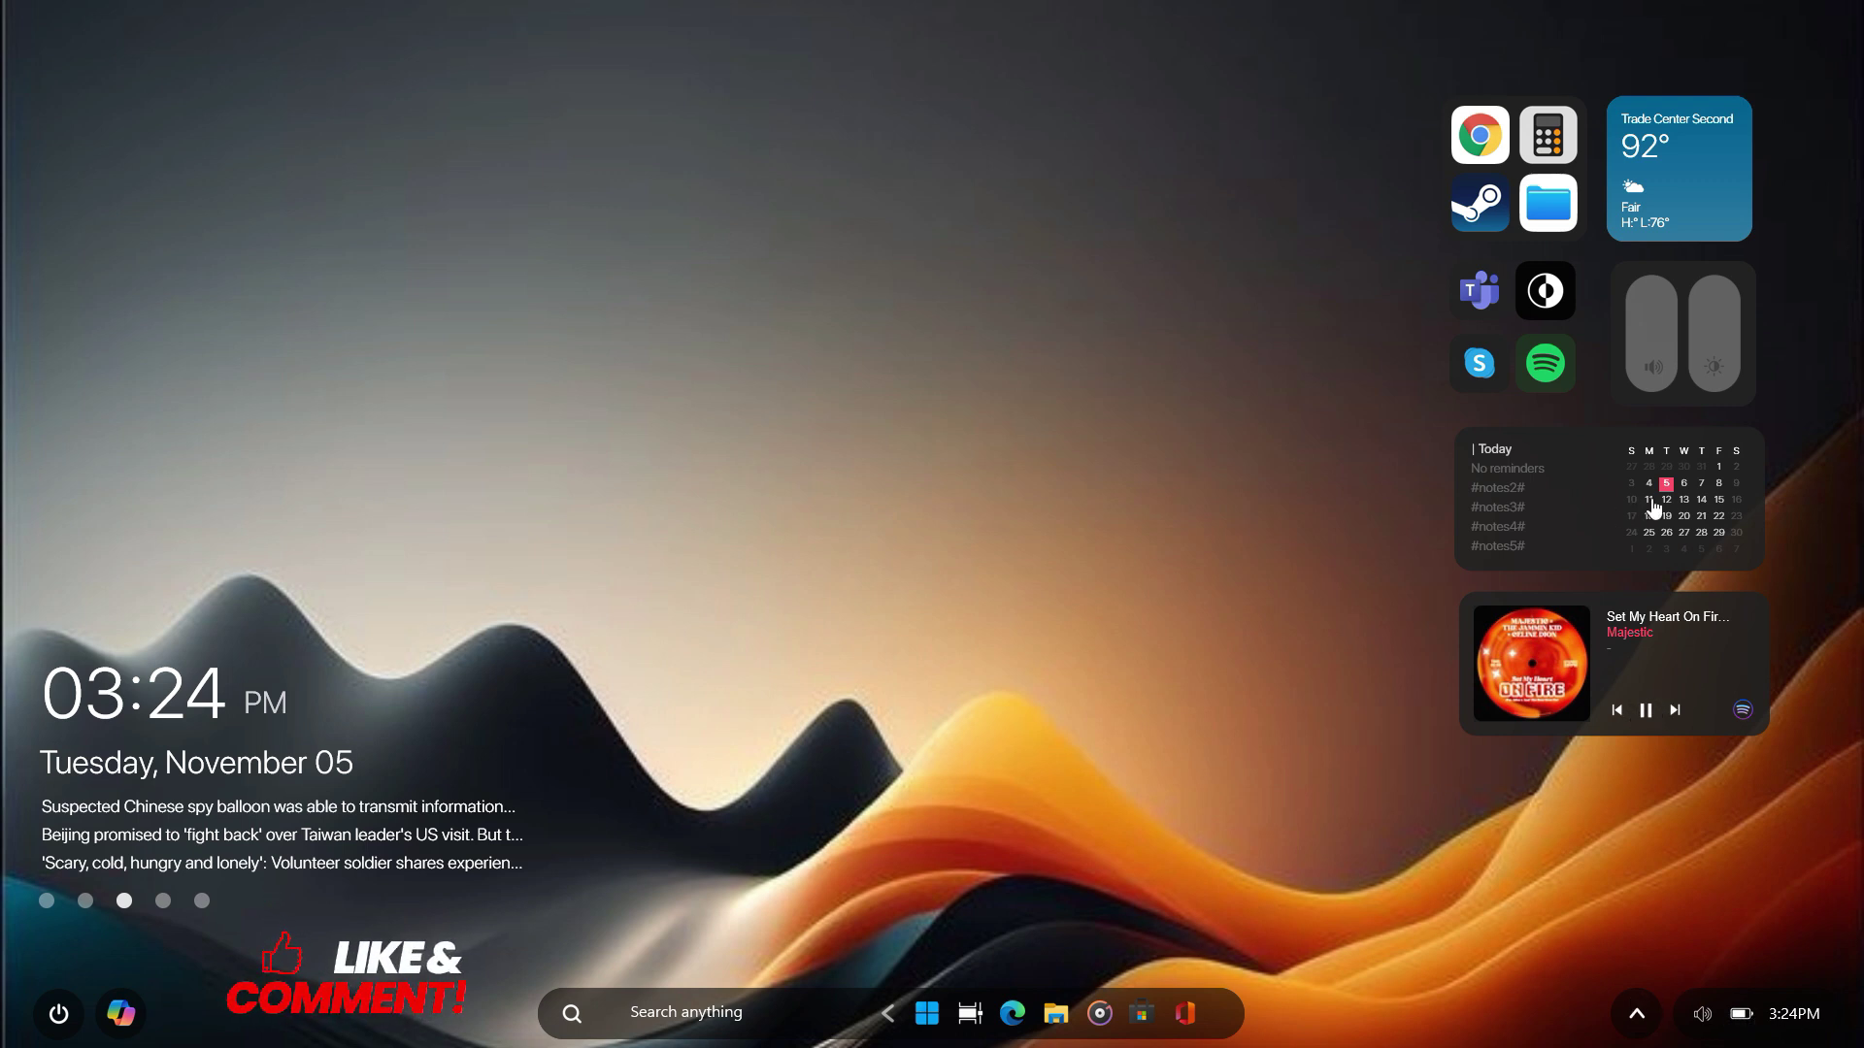
Set a low volume on the slider widget and skip two tracks ahead in the music widget
{"action": "left_click", "coordinate": [1658, 369]}
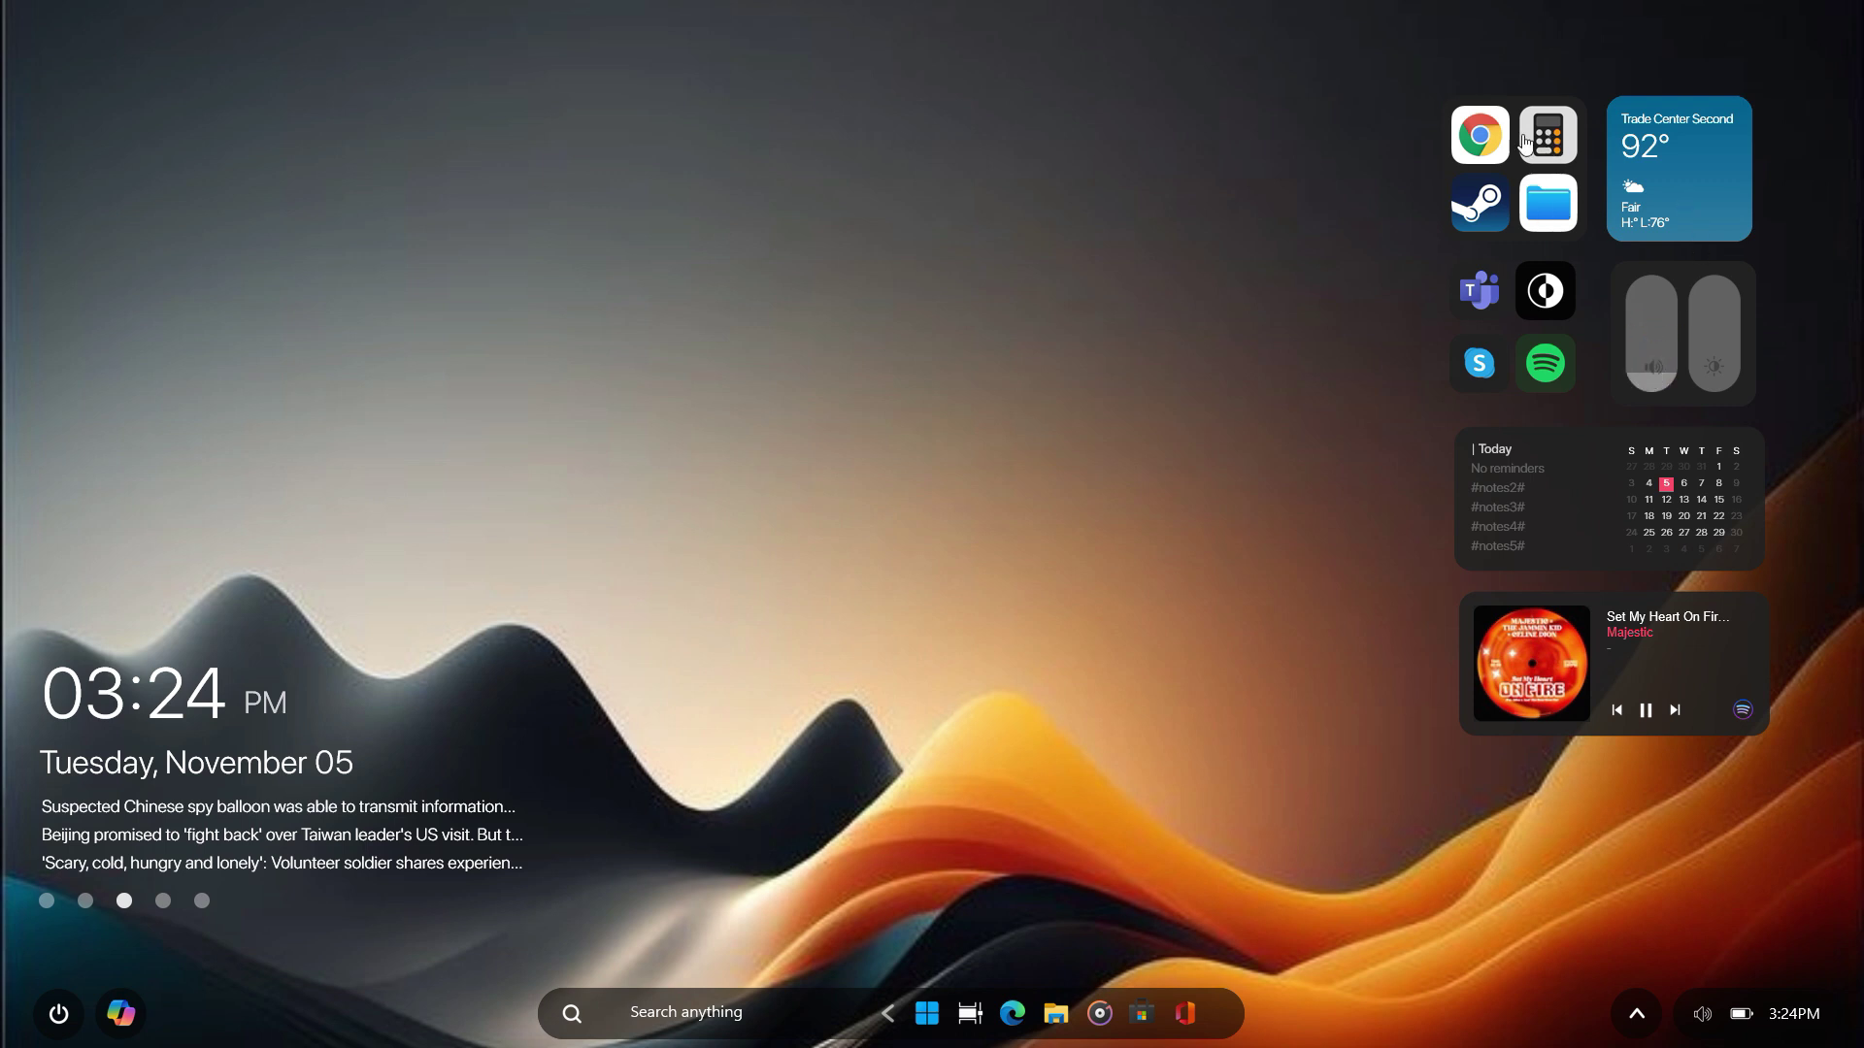
{"action": "left_click", "coordinate": [1674, 710]}
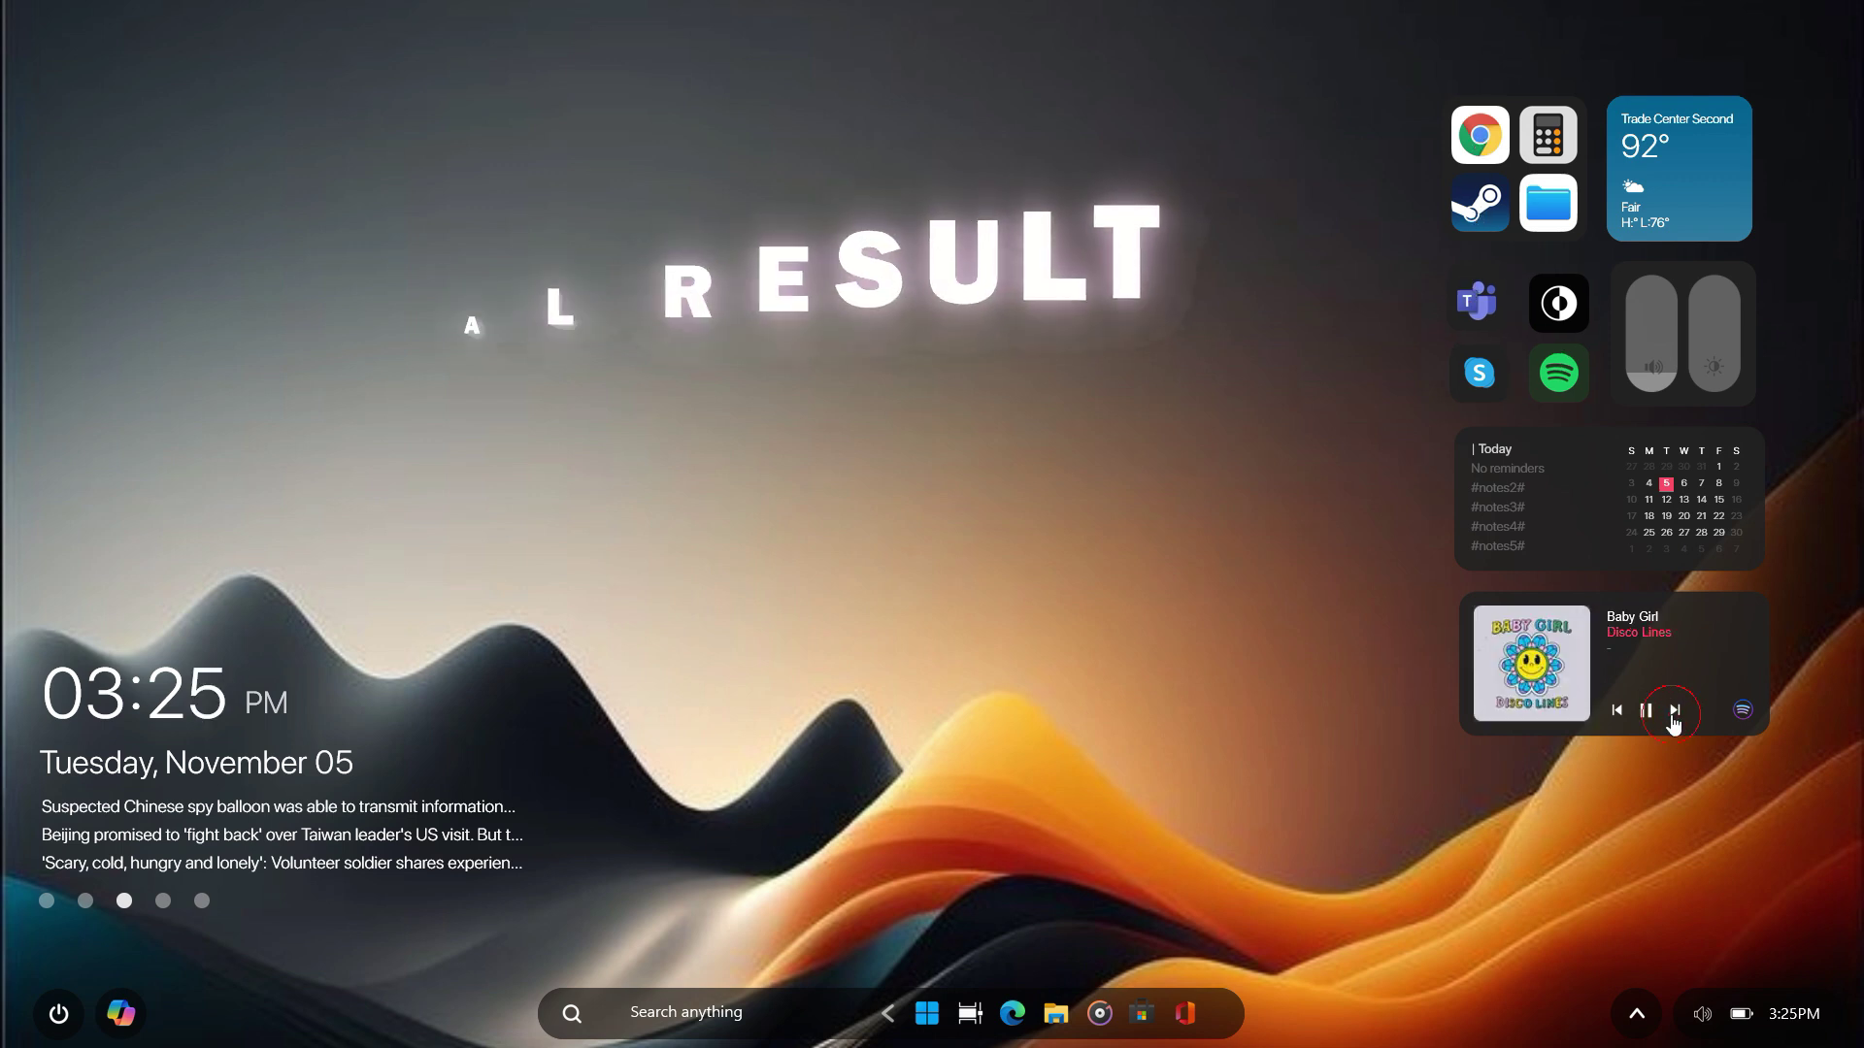
{"action": "left_click", "coordinate": [1673, 709]}
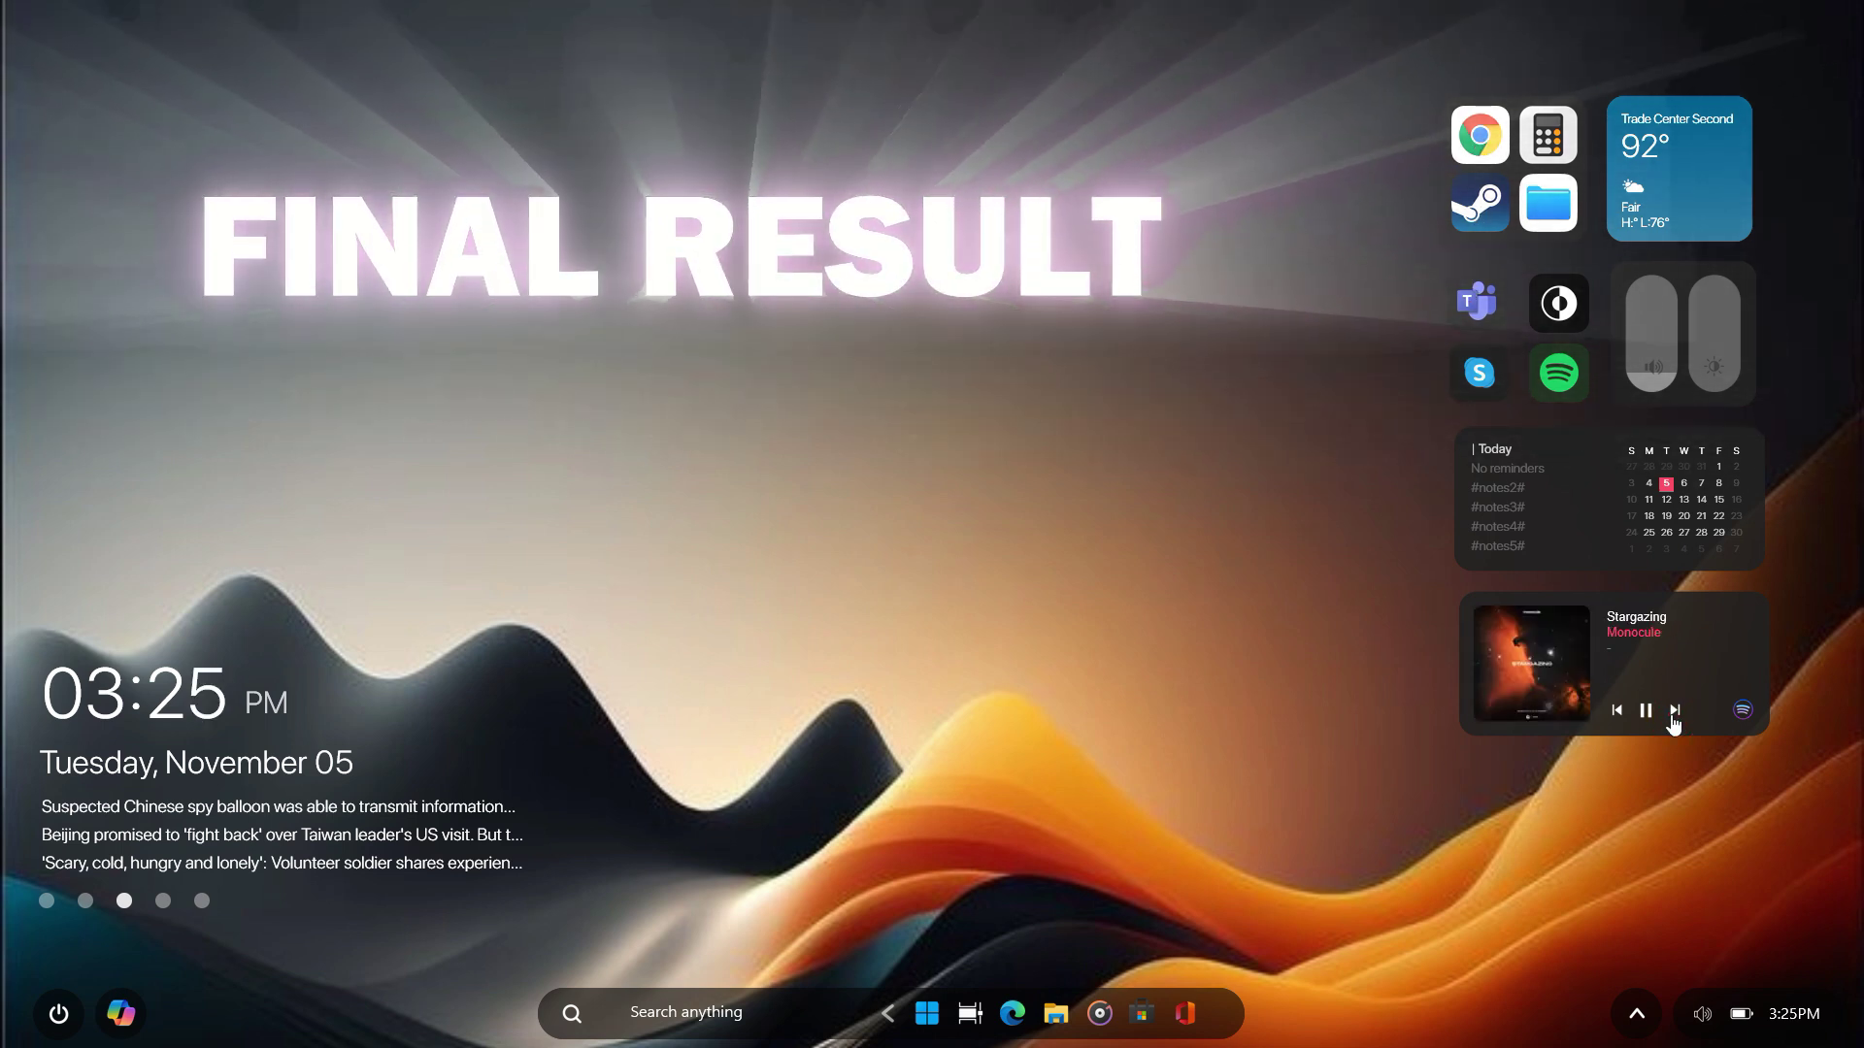